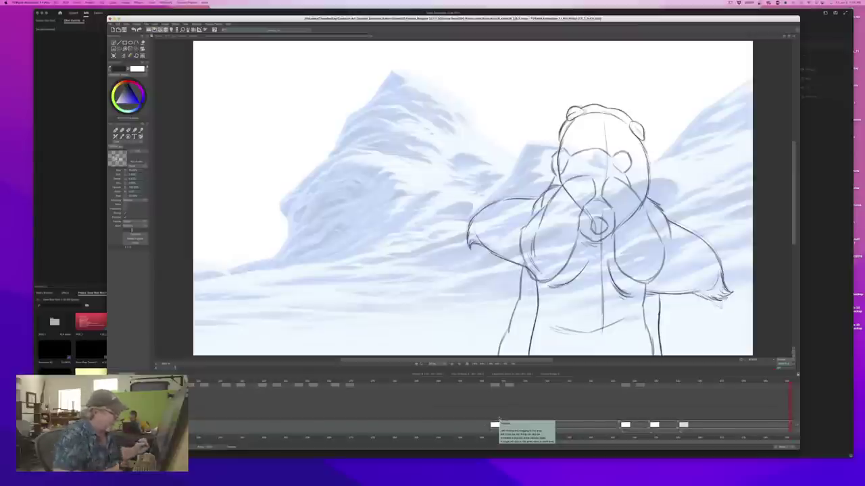
Play the sketched bear shot and switch to Premiere Pro
{"action": "left_click", "coordinate": [459, 365]}
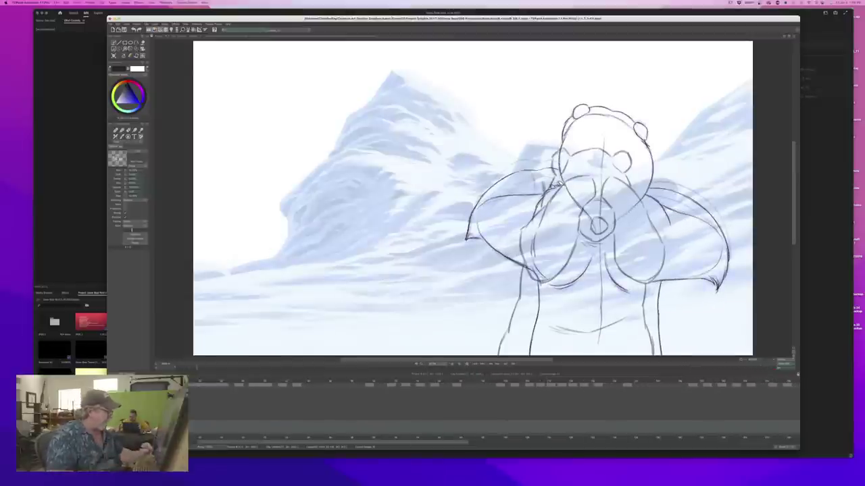
{"action": "mouse_move", "coordinate": [411, 481]}
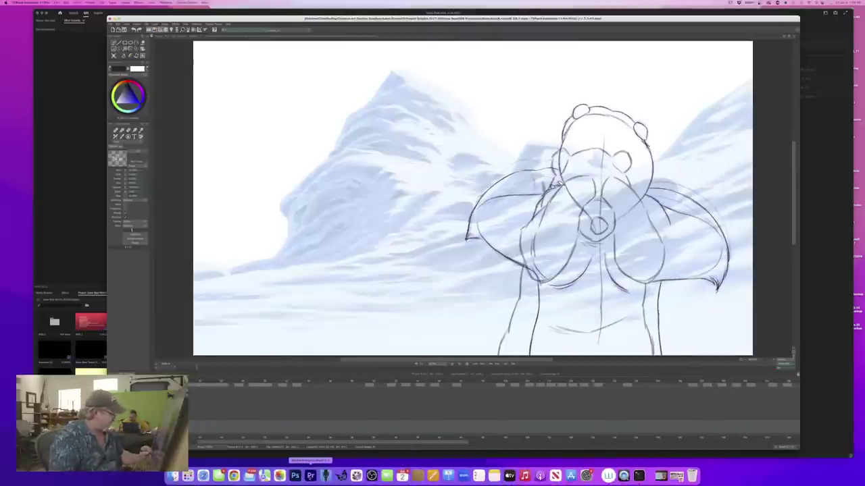
{"action": "left_click", "coordinate": [310, 476]}
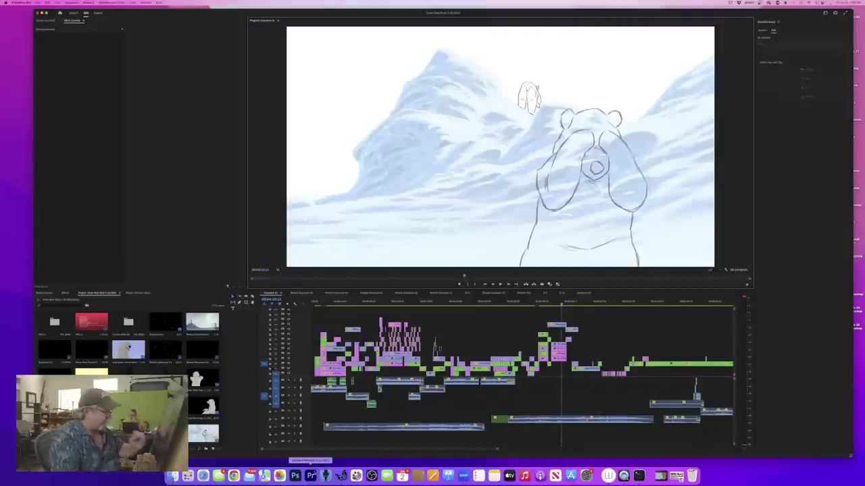
Play the sequence from the pink-sky shot of the polar bear near the snow mound, with the audio tracks muted
{"action": "mouse_move", "coordinate": [561, 305]}
{"action": "left_mouse_down"}
{"action": "mouse_move", "coordinate": [518, 315]}
{"action": "mouse_move", "coordinate": [498, 304]}
{"action": "left_mouse_up"}
{"action": "left_click", "coordinate": [485, 311]}
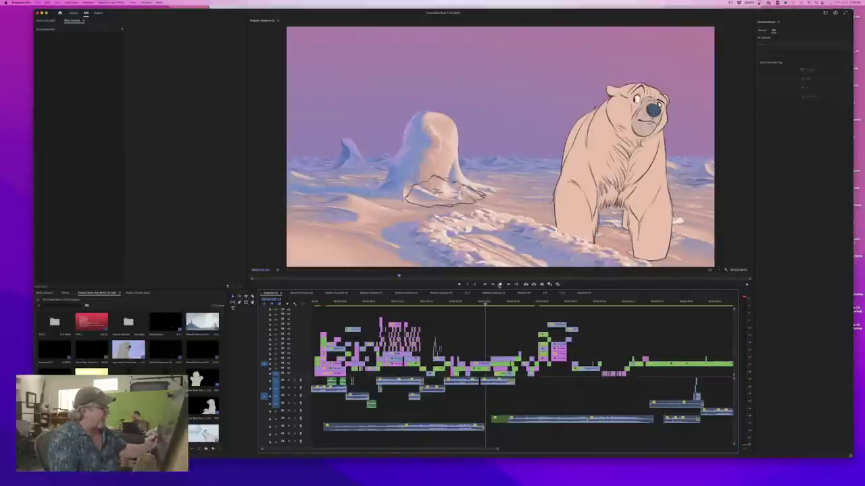
{"action": "left_click", "coordinate": [501, 284]}
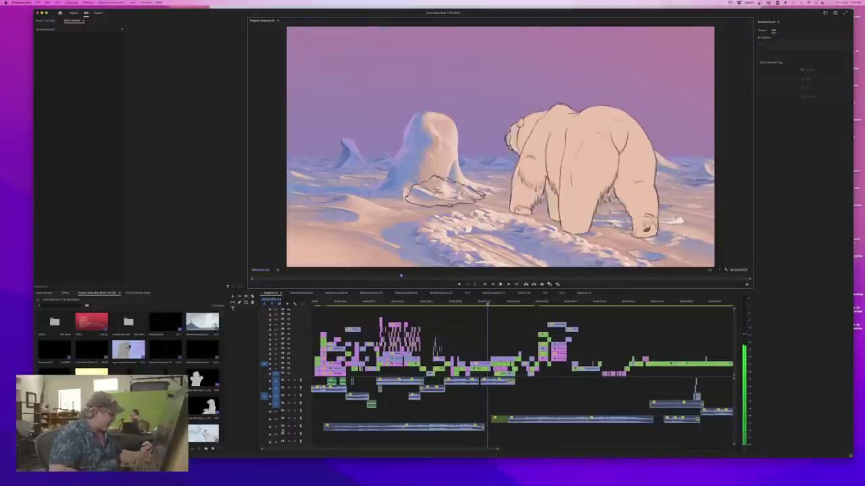
{"action": "left_click", "coordinate": [289, 426]}
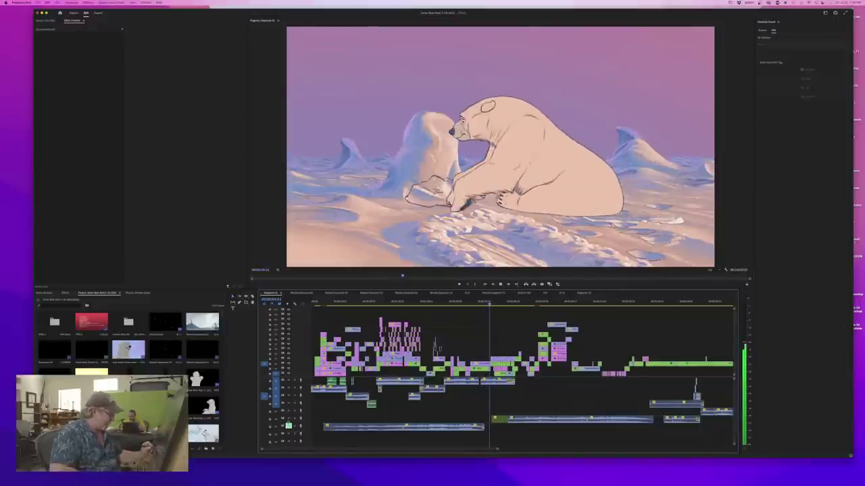
{"action": "left_click", "coordinate": [288, 418]}
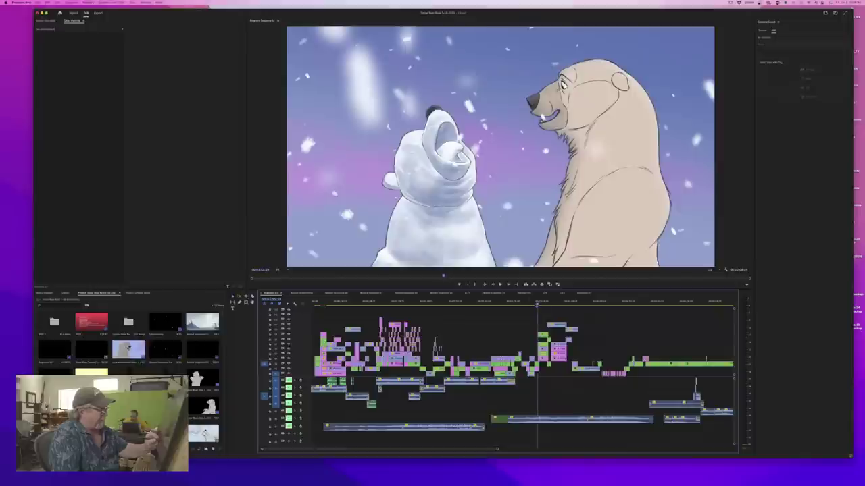
Play the sequence on to the snow-ridge shot and return the playhead to the shot of the two sketched bears
{"action": "left_click", "coordinate": [500, 284]}
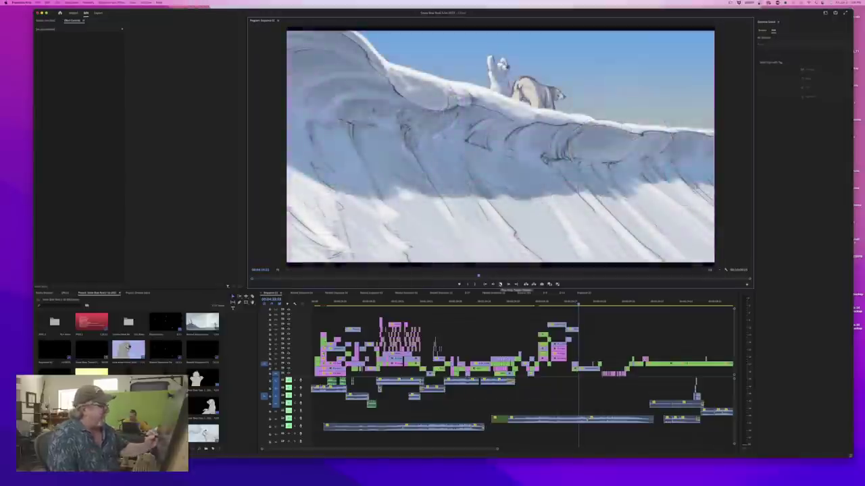
{"action": "left_click", "coordinate": [501, 284]}
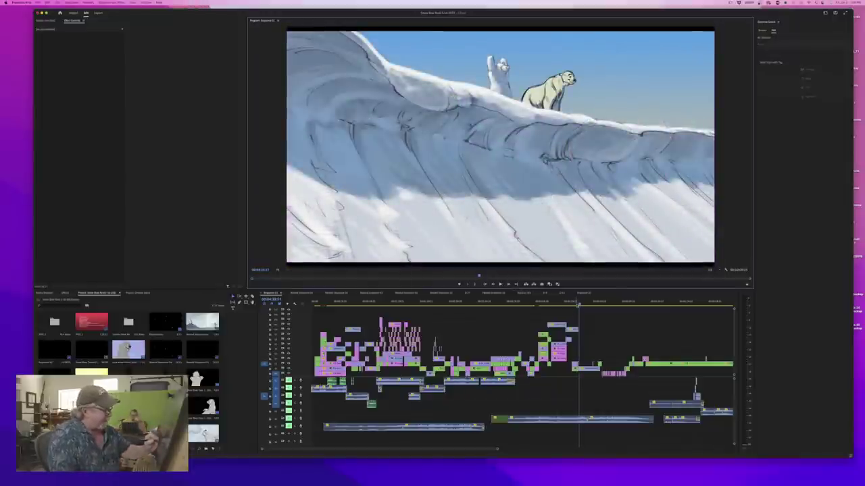
{"action": "left_click_drag", "start_coordinate": [579, 302], "coordinate": [556, 306]}
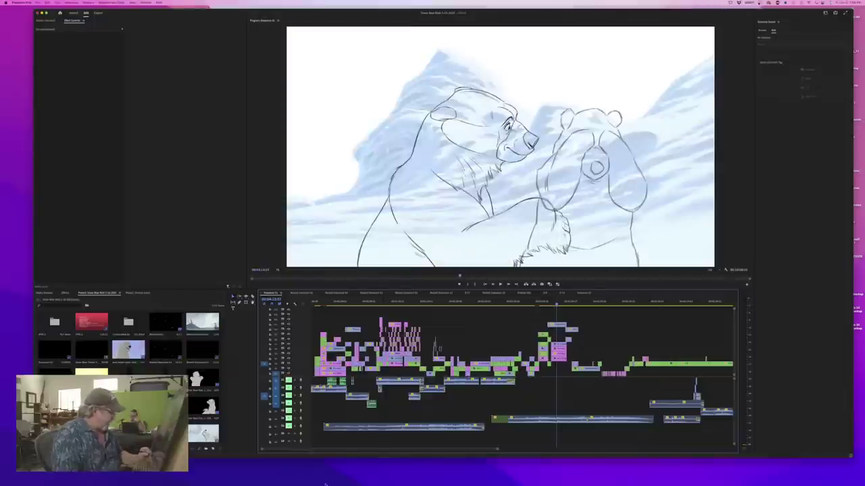
Switch to TVPaint Animation and go to the frame where the small distant bear peeks out beside the mountain
{"action": "left_click", "coordinate": [341, 475]}
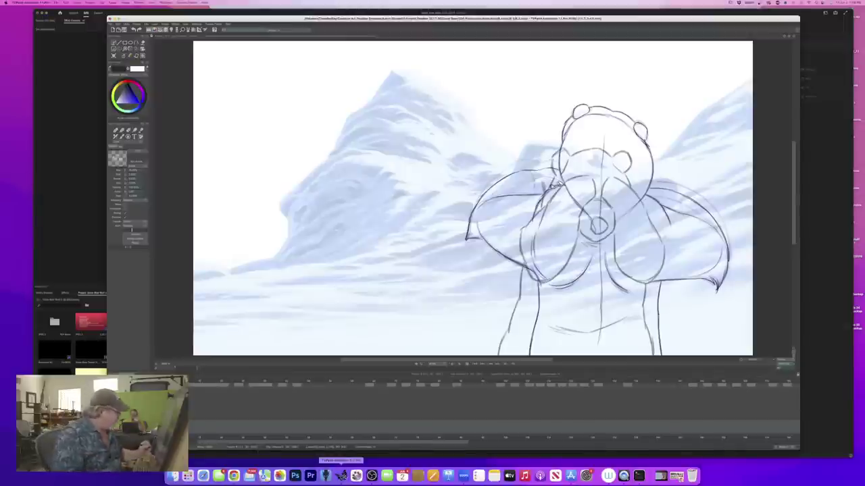
{"action": "left_click_drag", "start_coordinate": [375, 444], "coordinate": [684, 450]}
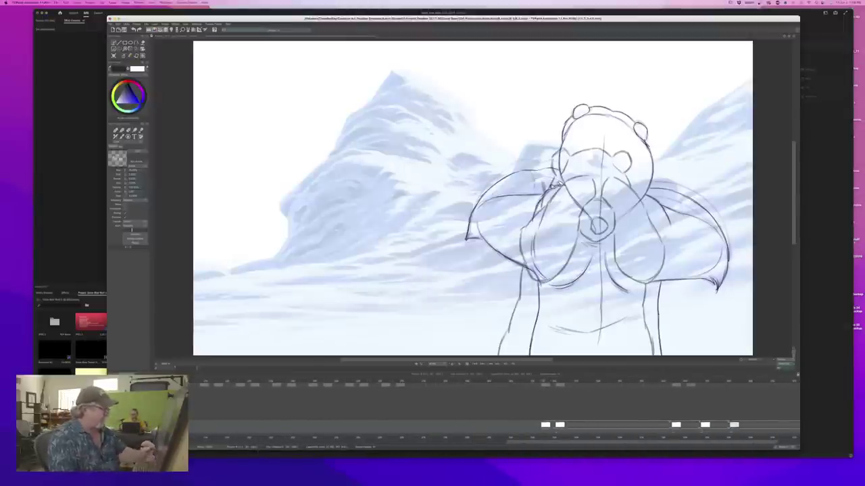
{"action": "left_click", "coordinate": [546, 382]}
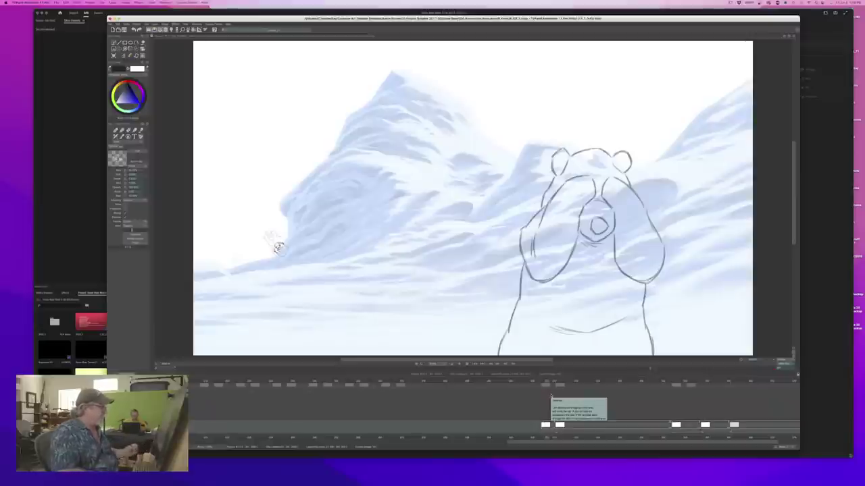
Create a blank in-between drawing between the first two drawings of the small bear beside the mountain
{"action": "left_click_drag", "start_coordinate": [278, 247], "coordinate": [417, 247]}
{"action": "left_click_drag", "start_coordinate": [780, 360], "coordinate": [786, 359]}
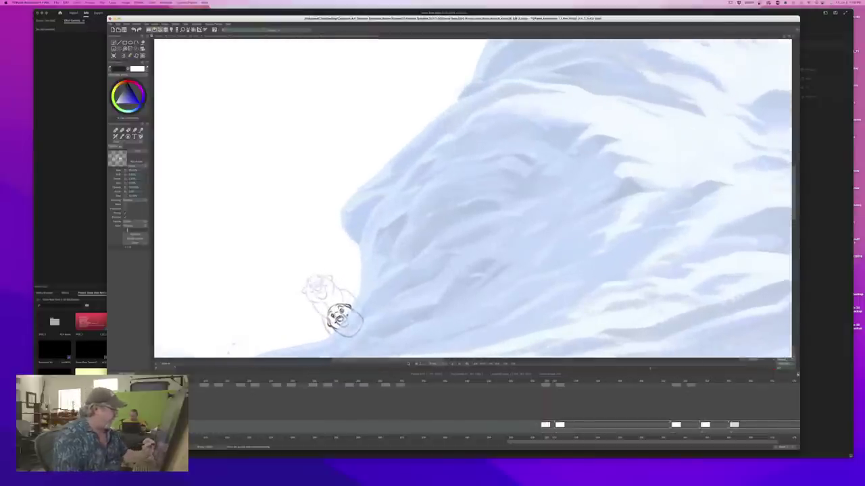
{"action": "left_click_drag", "start_coordinate": [340, 247], "coordinate": [483, 248]}
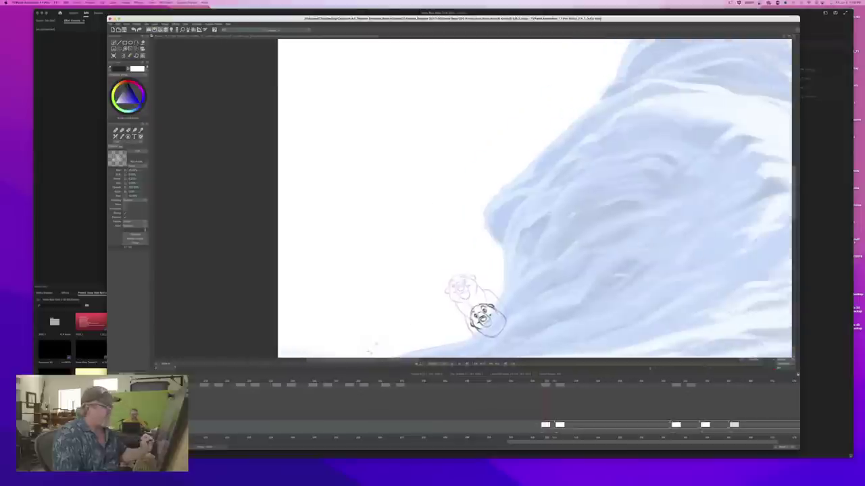
{"action": "scroll", "coordinate": [534, 198], "scroll_direction": "down", "scroll_amount": 5}
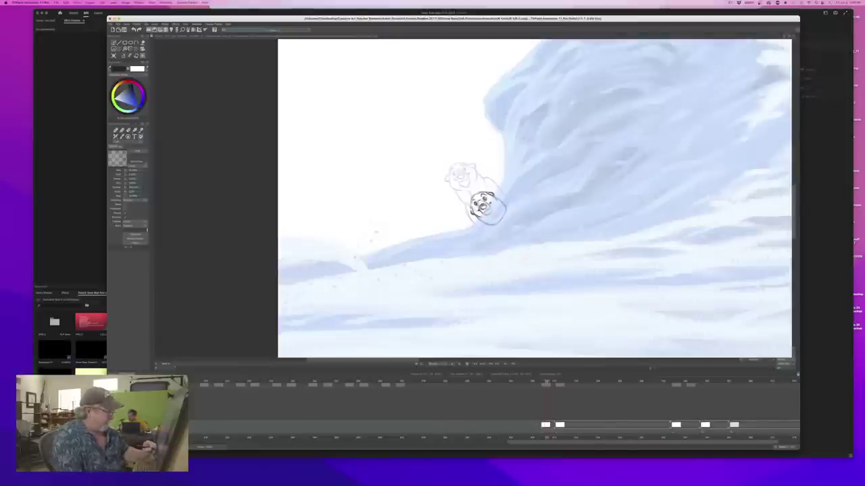
{"action": "mouse_move", "coordinate": [546, 382]}
{"action": "left_mouse_down"}
{"action": "mouse_move", "coordinate": [562, 382]}
{"action": "mouse_move", "coordinate": [549, 382]}
{"action": "left_mouse_up"}
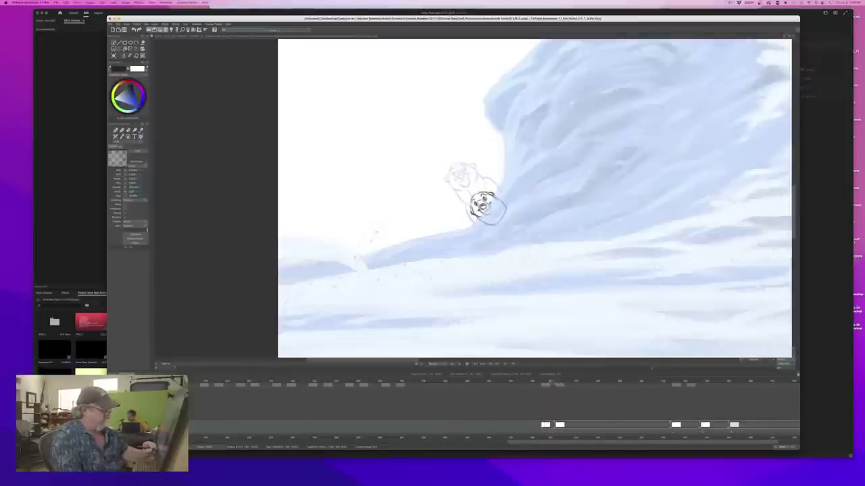
{"action": "key", "text": "Right"}
{"action": "key", "text": "Left"}
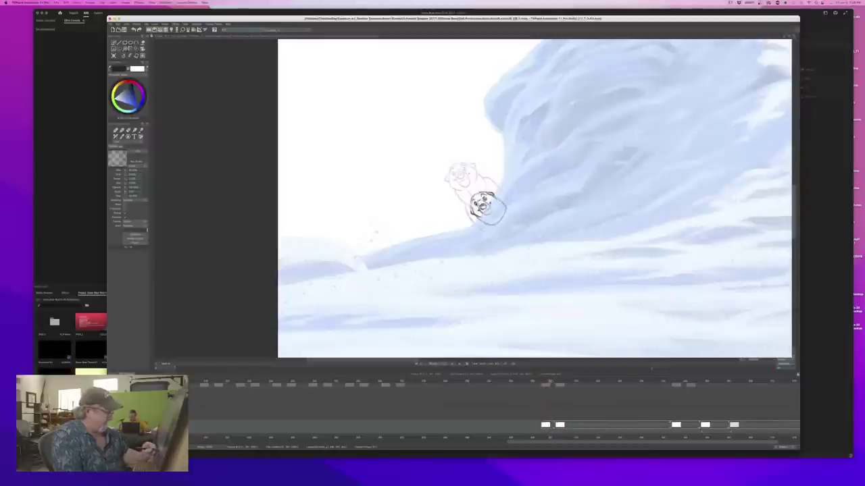
{"action": "left_click", "coordinate": [115, 57]}
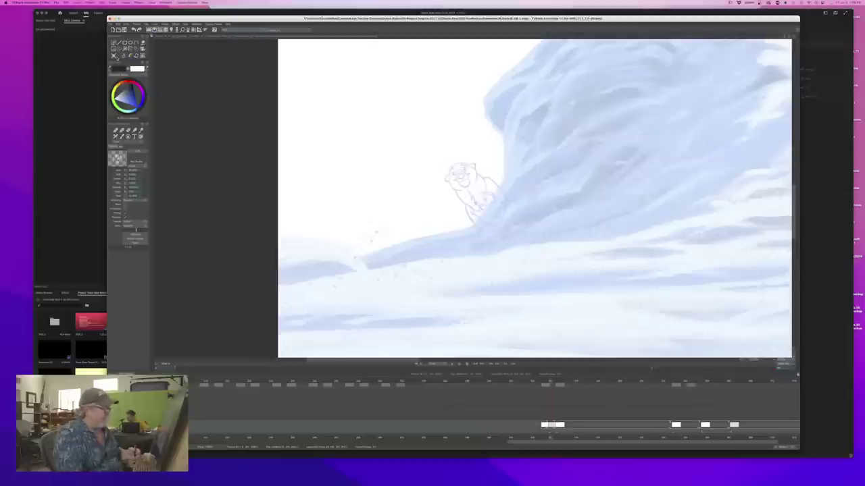
Sketch the small bear's head arc and muzzle on the in-between, checking them against the neighbouring drawings
{"action": "key", "text": "Left"}
{"action": "key", "text": "Right"}
{"action": "key", "text": "Left"}
{"action": "key", "text": "Right"}
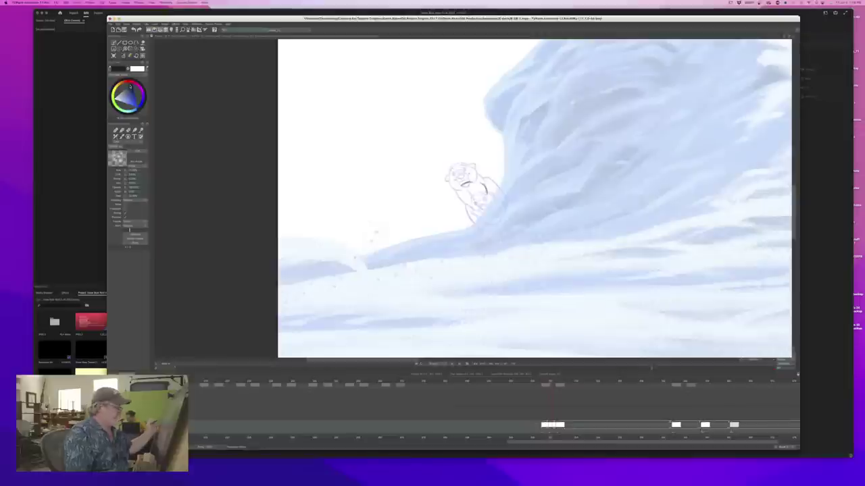
{"action": "left_click_drag", "start_coordinate": [754, 360], "coordinate": [769, 361]}
{"action": "key", "text": "Left"}
{"action": "key", "text": "Right"}
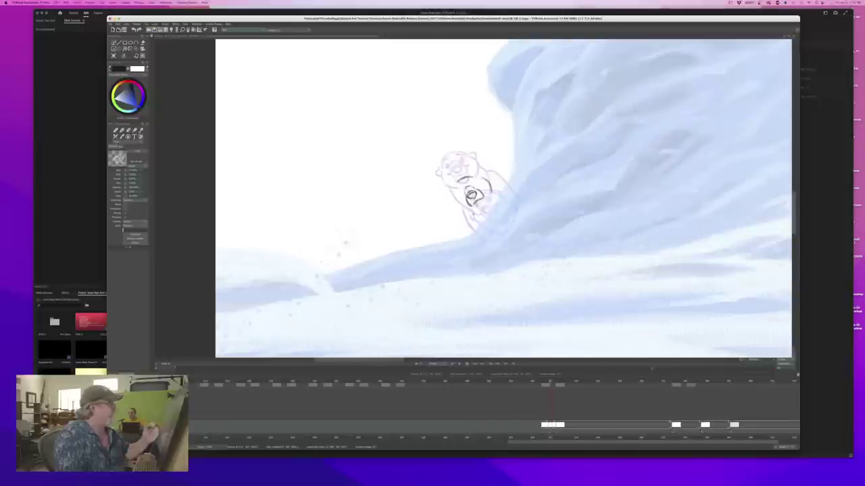
Refine the lines around the in-between bear's muzzle and compare the pose with the adjacent drawing
{"action": "key", "text": "n"}
{"action": "left_click_drag", "start_coordinate": [481, 203], "coordinate": [475, 202]}
{"action": "key", "text": "Left"}
{"action": "key", "text": "Right"}
{"action": "key", "text": "n"}
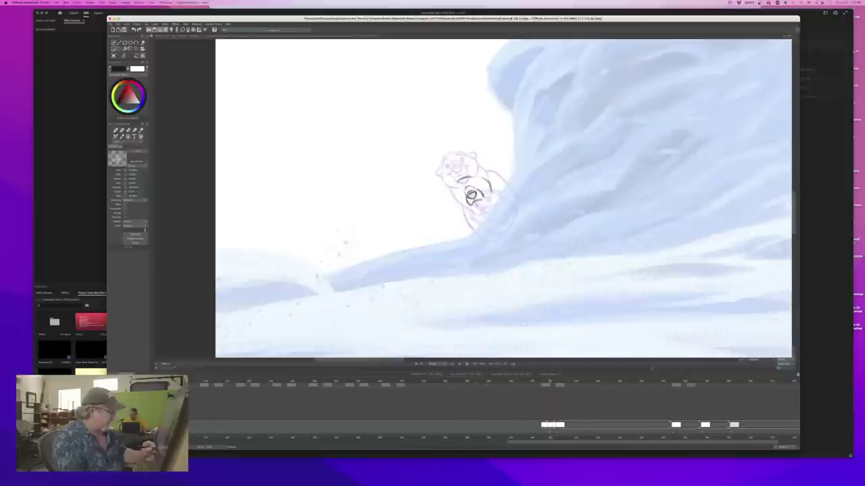
Open the light table and enable a run of previous and next drawings with opacities that fade away from the current frame
{"action": "scroll", "coordinate": [493, 409], "scroll_direction": "up", "scroll_amount": 2}
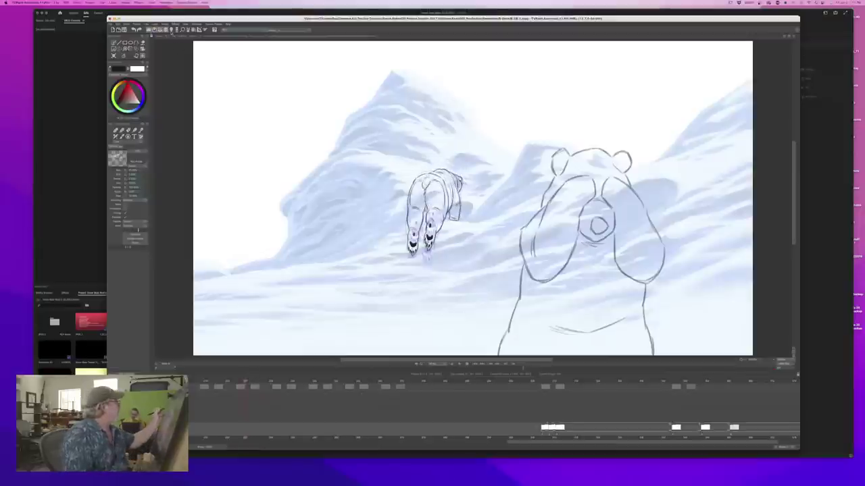
{"action": "left_click", "coordinate": [171, 30]}
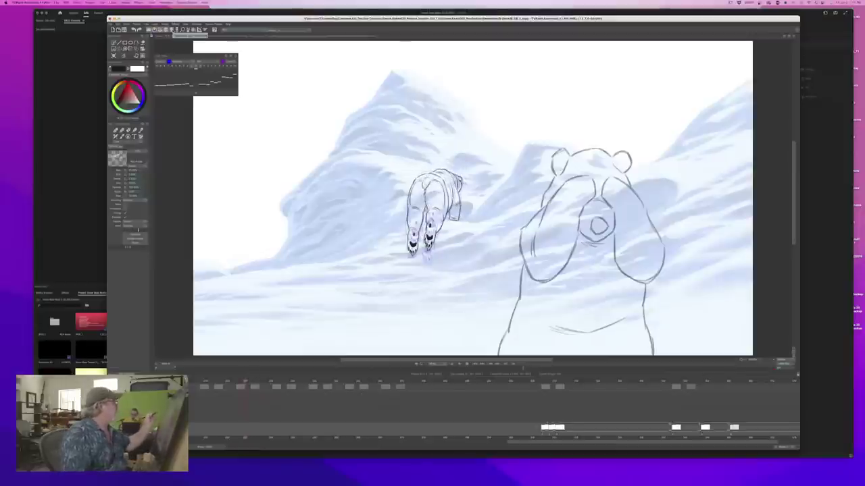
{"action": "left_click_drag", "start_coordinate": [191, 82], "coordinate": [158, 66]}
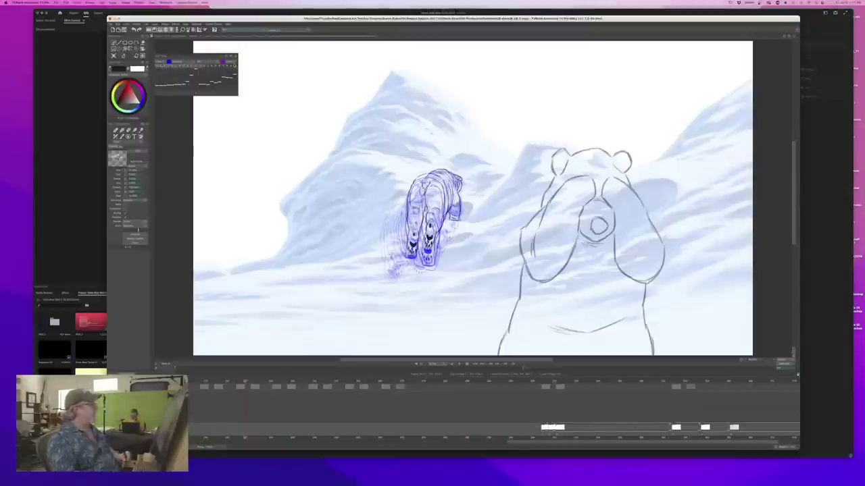
{"action": "left_click_drag", "start_coordinate": [204, 66], "coordinate": [236, 84]}
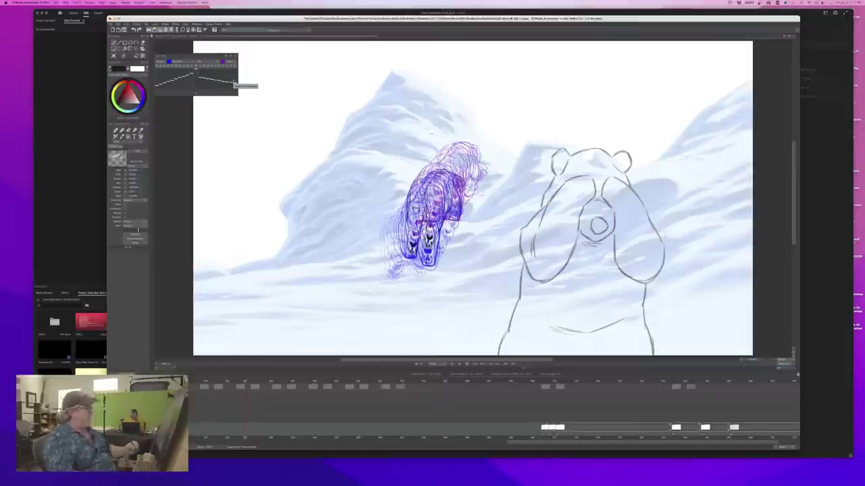
Scrub through the walking bear's drawings with the light table on to examine the spacing of the movement
{"action": "left_click_drag", "start_coordinate": [423, 382], "coordinate": [400, 382]}
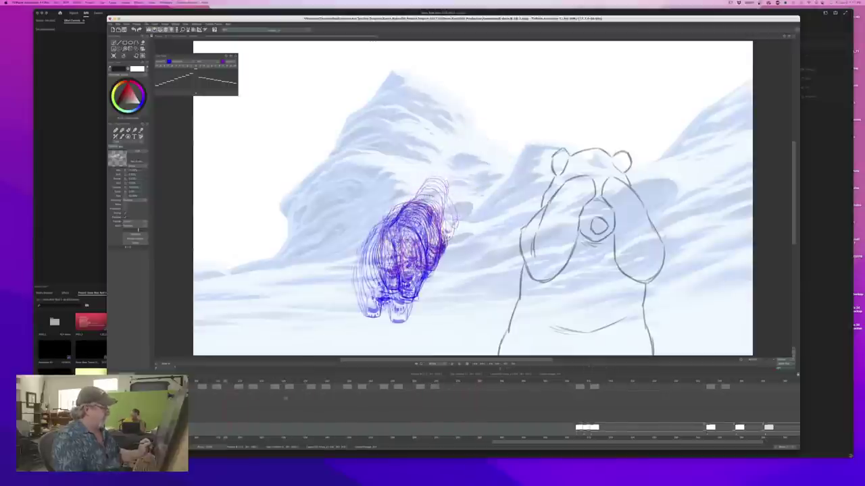
{"action": "left_click_drag", "start_coordinate": [521, 443], "coordinate": [248, 442]}
{"action": "scroll", "coordinate": [494, 407], "scroll_direction": "up", "scroll_amount": 2}
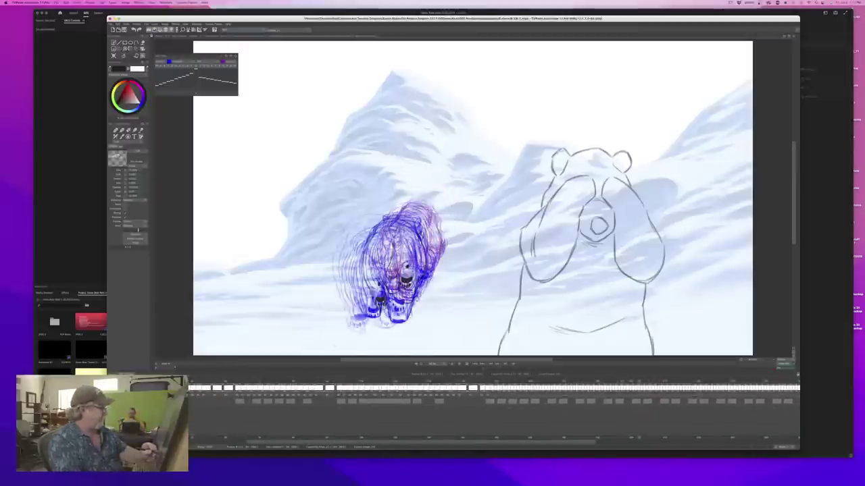
{"action": "left_click_drag", "start_coordinate": [639, 387], "coordinate": [420, 386]}
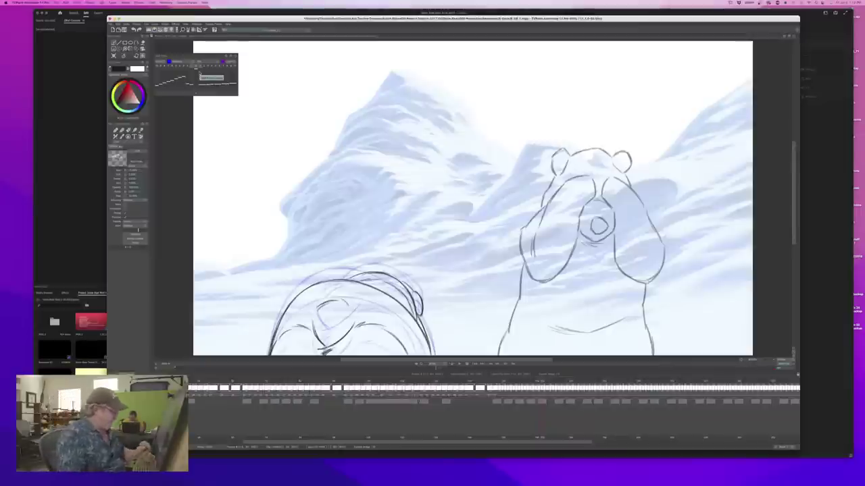
Select the small distant bear's layer and go to its unfinished in-between drawing on the timeline
{"action": "scroll", "coordinate": [493, 405], "scroll_direction": "down", "scroll_amount": 2}
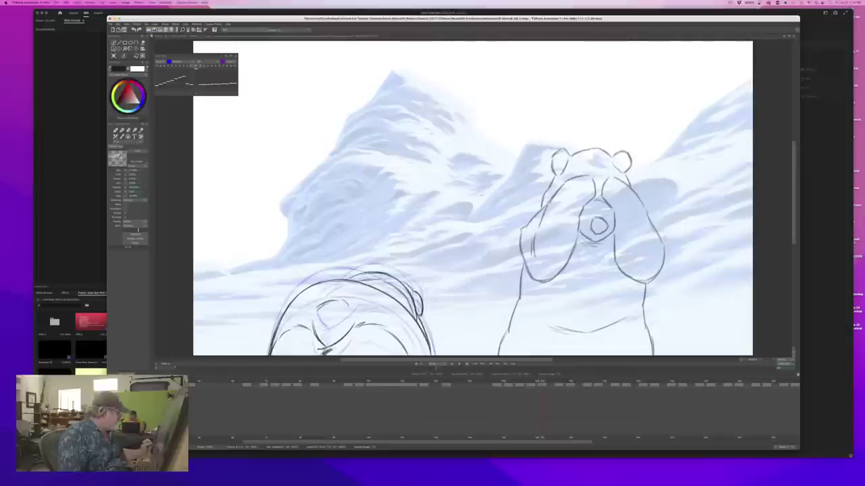
{"action": "left_click", "coordinate": [162, 427]}
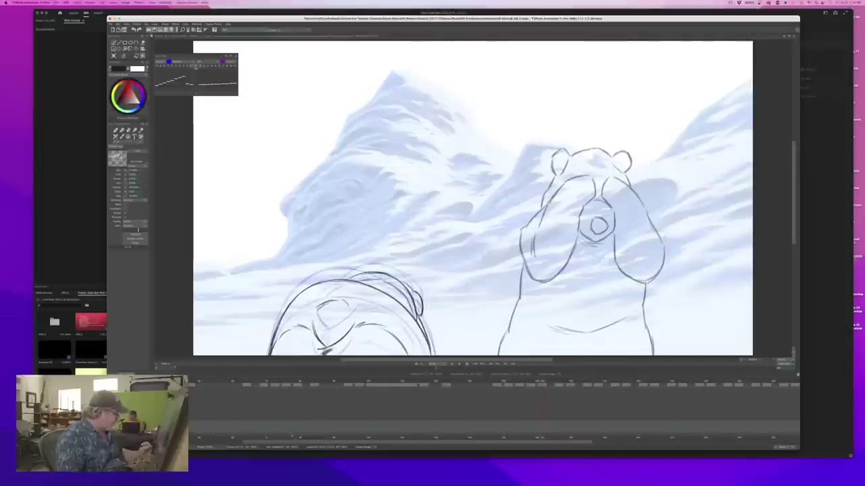
{"action": "left_click_drag", "start_coordinate": [300, 441], "coordinate": [545, 437]}
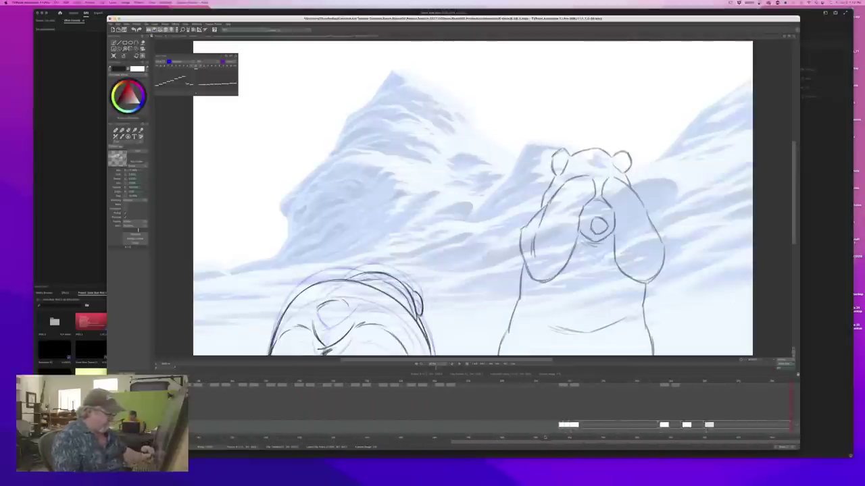
{"action": "left_click", "coordinate": [570, 382]}
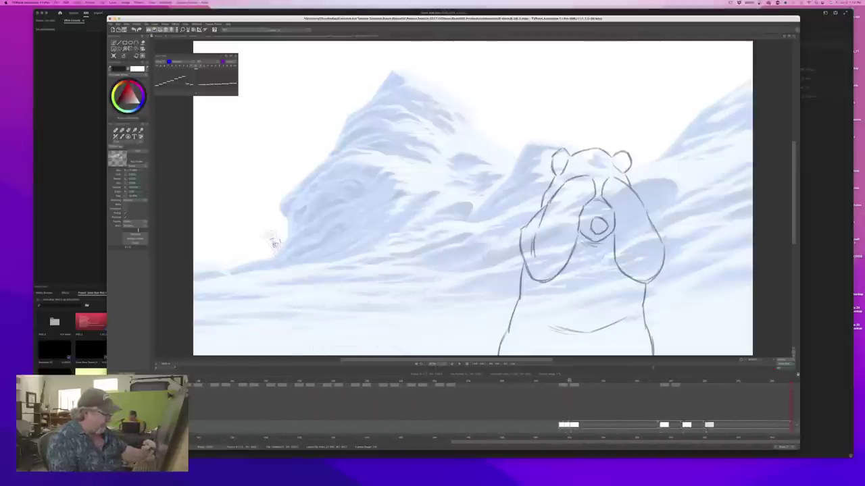
{"action": "left_click", "coordinate": [566, 381]}
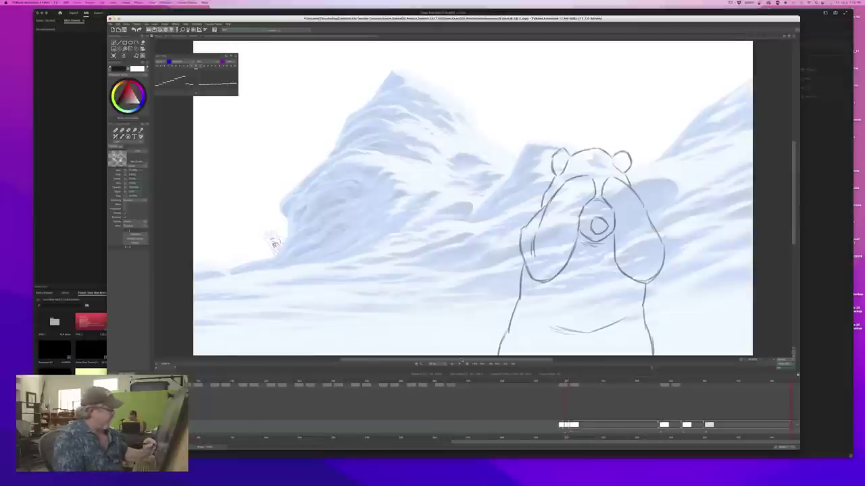
Redraw the small bear's head contour around the muzzle on the in-between, erasing the stray arc and adding both sides of the head
{"action": "left_click_drag", "start_coordinate": [275, 243], "coordinate": [463, 244]}
{"action": "left_click_drag", "start_coordinate": [394, 361], "coordinate": [387, 360]}
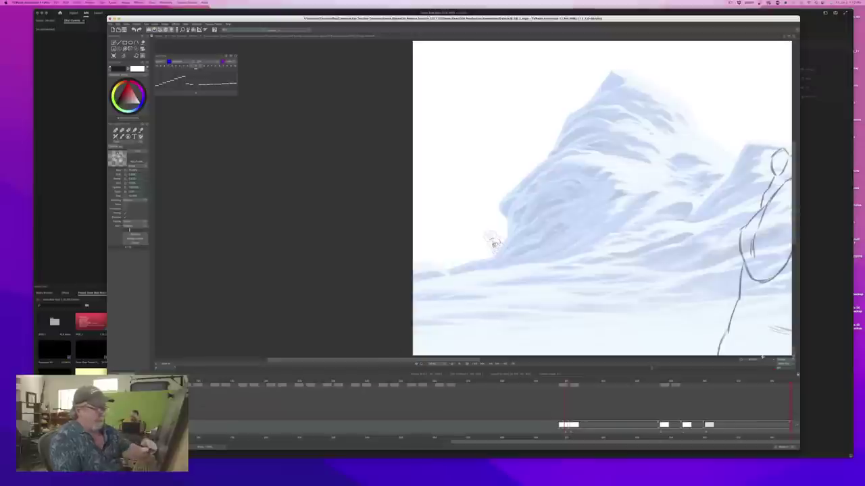
{"action": "left_click_drag", "start_coordinate": [767, 361], "coordinate": [771, 362]}
{"action": "scroll", "coordinate": [497, 250], "scroll_direction": "up", "scroll_amount": 3}
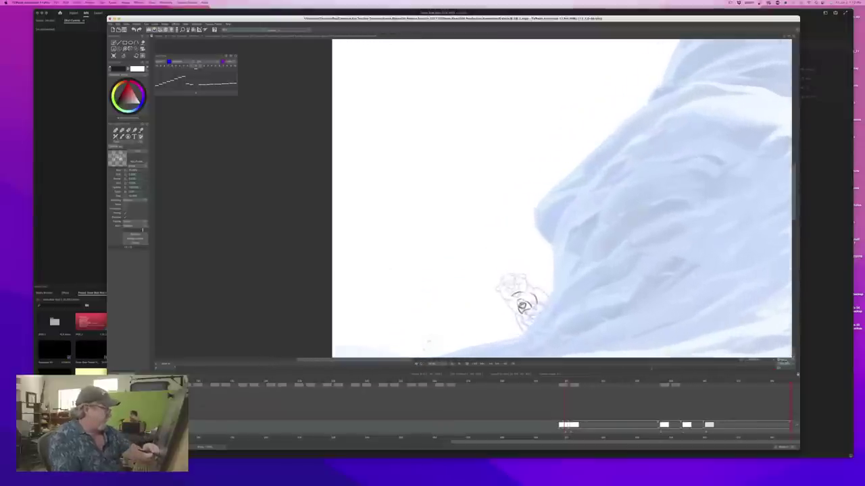
{"action": "mouse_move", "coordinate": [522, 309]}
{"action": "left_mouse_down"}
{"action": "mouse_move", "coordinate": [469, 308]}
{"action": "mouse_move", "coordinate": [468, 206]}
{"action": "mouse_move", "coordinate": [415, 208]}
{"action": "left_mouse_up"}
{"action": "mouse_move", "coordinate": [765, 360]}
{"action": "left_mouse_down"}
{"action": "mouse_move", "coordinate": [775, 360]}
{"action": "mouse_move", "coordinate": [763, 360]}
{"action": "left_mouse_up"}
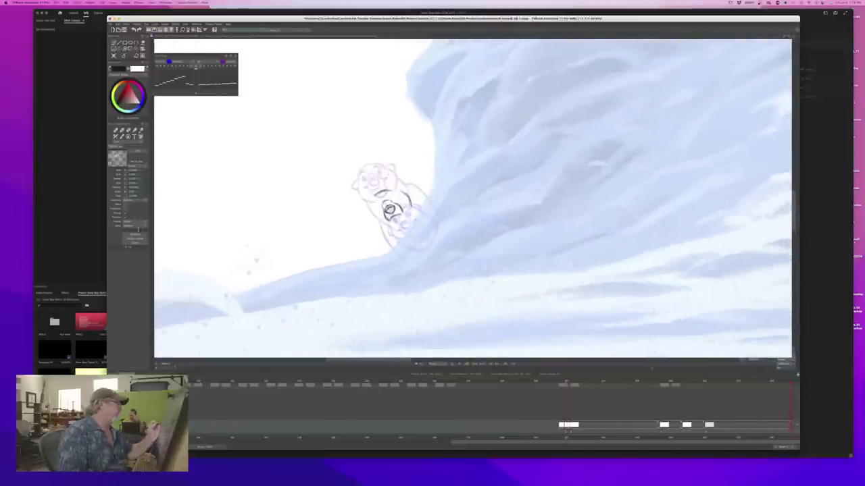
{"action": "mouse_move", "coordinate": [398, 190]}
{"action": "left_mouse_down"}
{"action": "mouse_move", "coordinate": [407, 194]}
{"action": "mouse_move", "coordinate": [384, 189]}
{"action": "left_mouse_up"}
{"action": "key", "text": "e"}
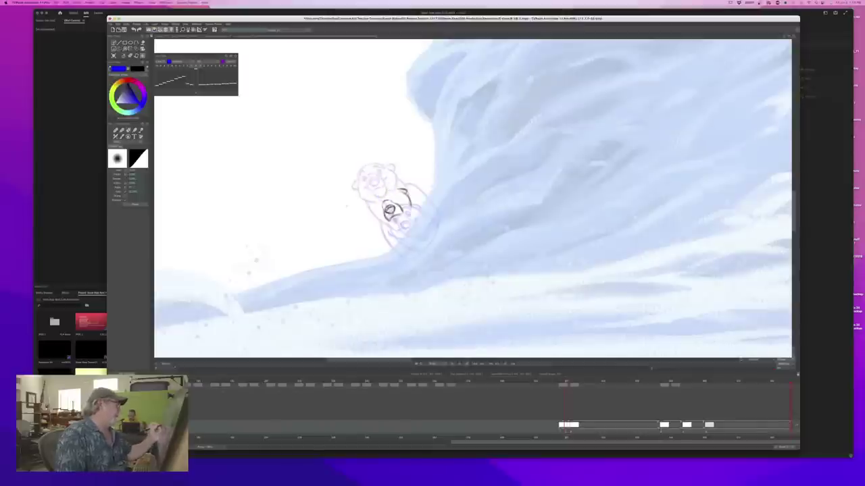
{"action": "key", "text": "b"}
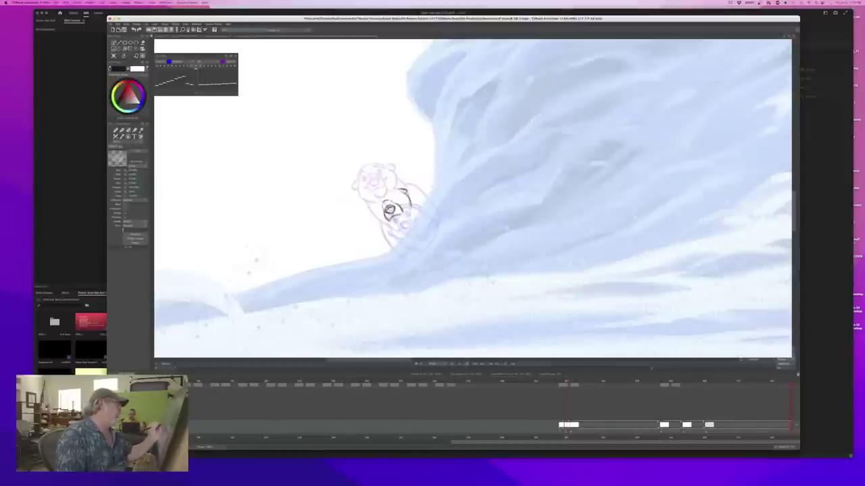
{"action": "left_click_drag", "start_coordinate": [403, 190], "coordinate": [408, 195]}
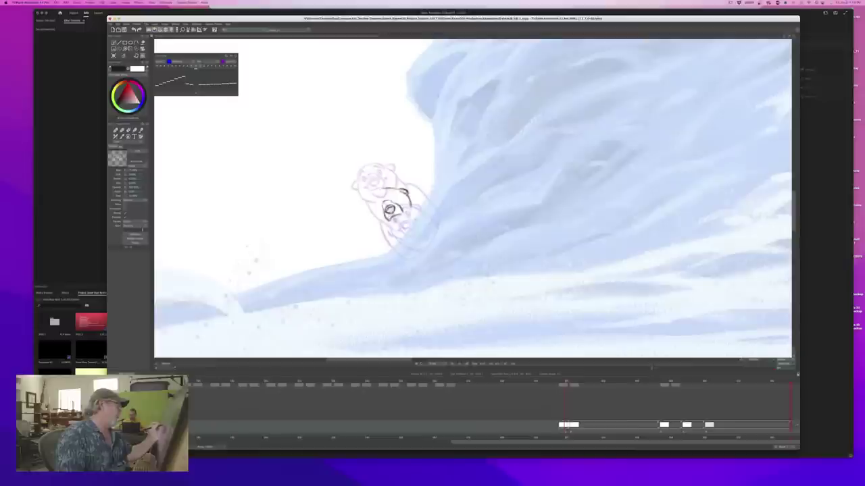
{"action": "mouse_move", "coordinate": [375, 197]}
{"action": "left_mouse_down"}
{"action": "mouse_move", "coordinate": [392, 189]}
{"action": "mouse_move", "coordinate": [370, 202]}
{"action": "mouse_move", "coordinate": [372, 220]}
{"action": "left_mouse_up"}
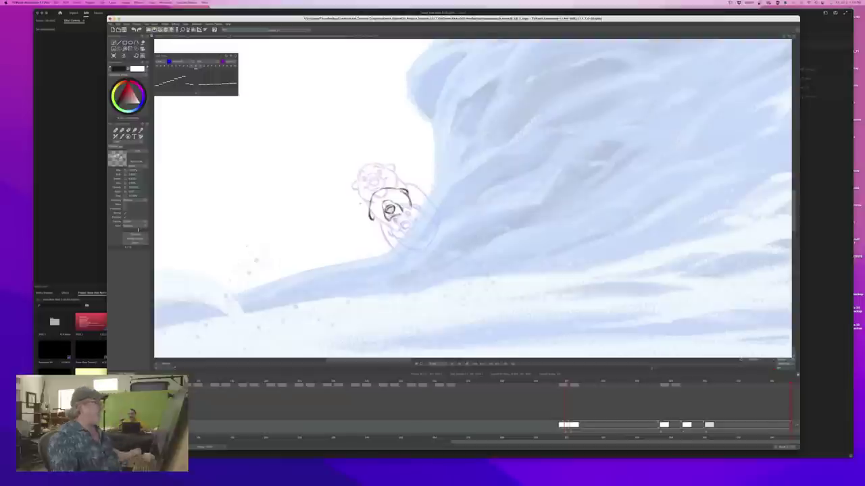
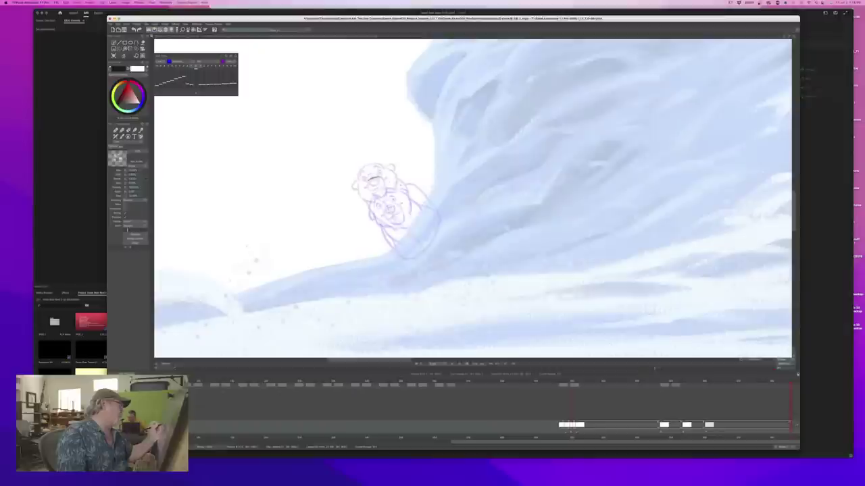
Sketch the small bear's head contour, nose, open mouth and brows on the next in-between drawing
{"action": "mouse_move", "coordinate": [398, 182]}
{"action": "left_mouse_down"}
{"action": "mouse_move", "coordinate": [406, 201]}
{"action": "mouse_move", "coordinate": [395, 178]}
{"action": "left_mouse_up"}
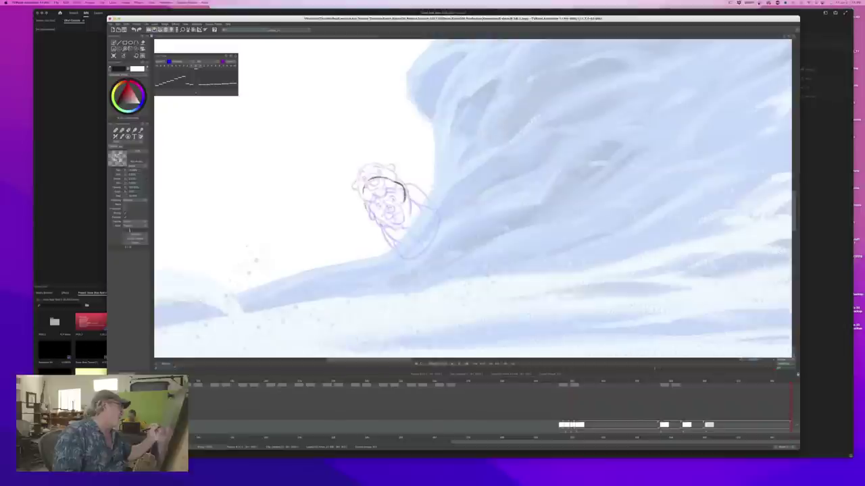
{"action": "left_click_drag", "start_coordinate": [367, 208], "coordinate": [384, 217]}
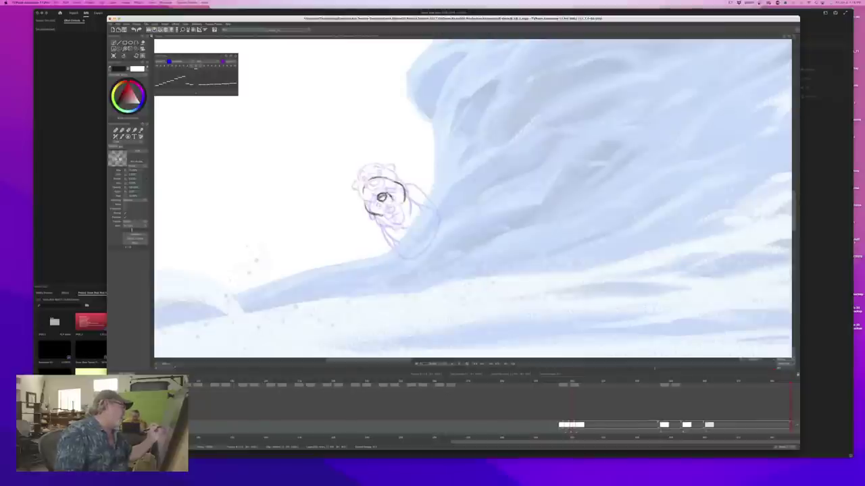
{"action": "left_click_drag", "start_coordinate": [378, 201], "coordinate": [377, 207]}
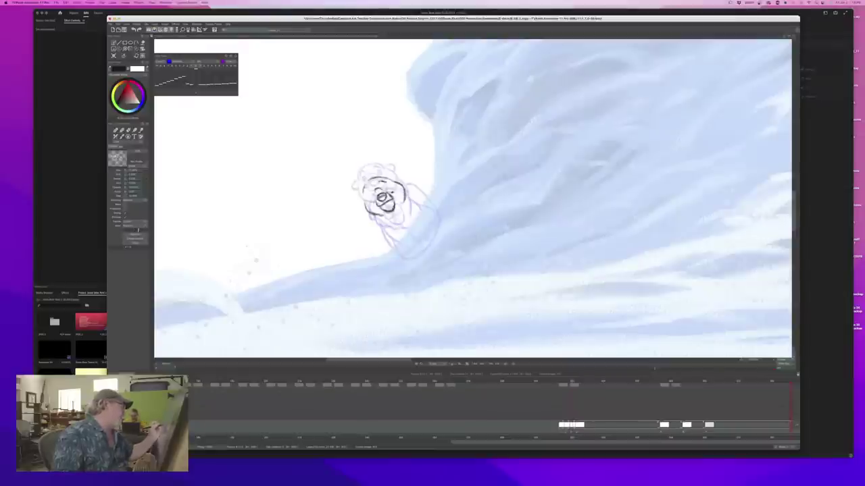
{"action": "left_click_drag", "start_coordinate": [377, 184], "coordinate": [386, 184]}
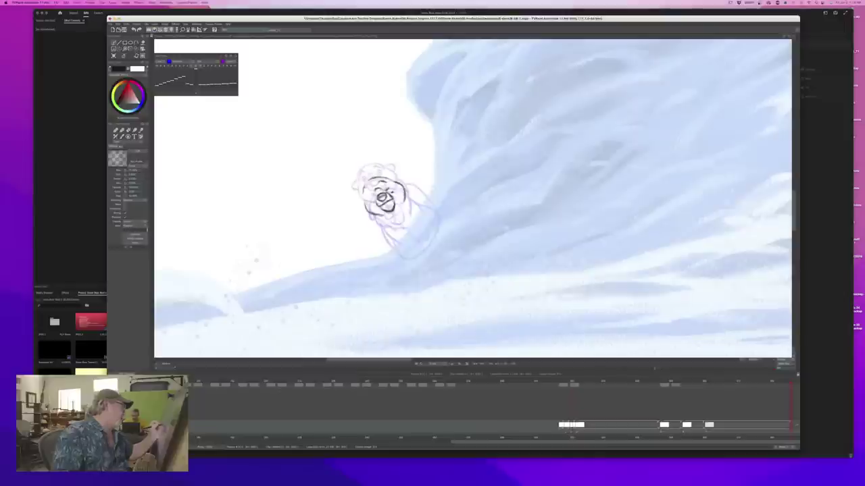
{"action": "left_click_drag", "start_coordinate": [382, 186], "coordinate": [387, 187]}
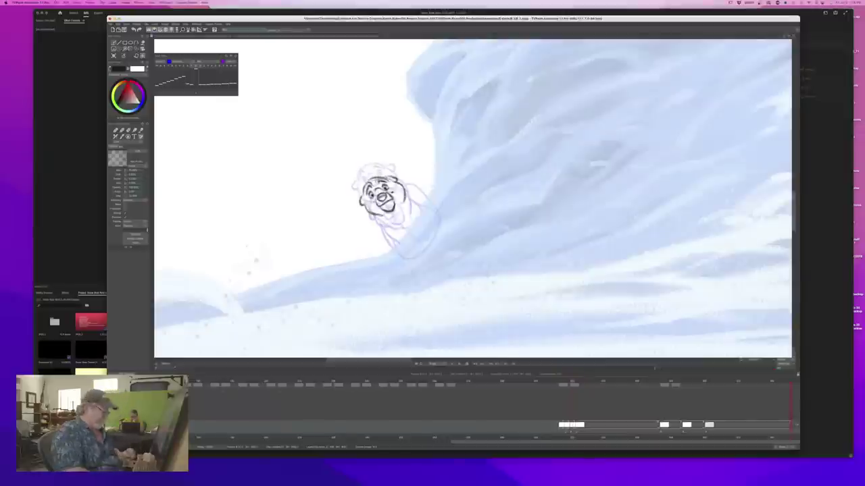
Draw the bear's chest line and back contour on the in-between, flipping to the neighbouring drawings to check them
{"action": "key", "text": "Right"}
{"action": "key", "text": "Left"}
{"action": "key", "text": "Right"}
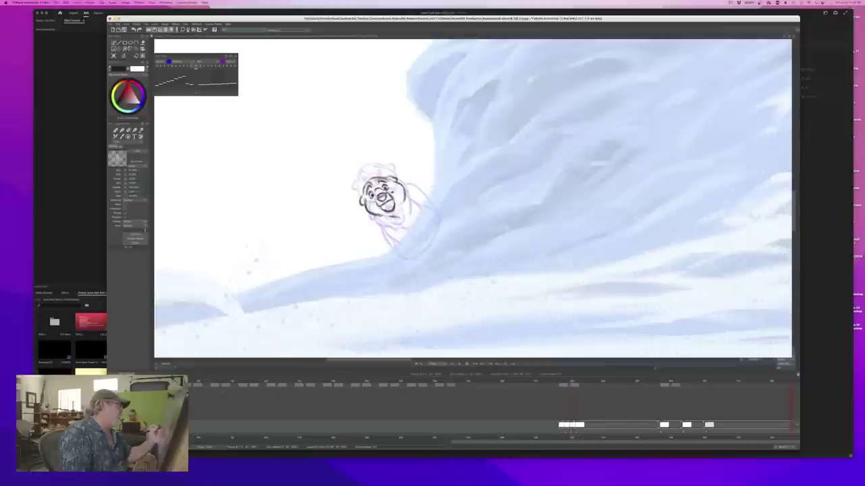
{"action": "mouse_move", "coordinate": [398, 227]}
{"action": "left_mouse_down"}
{"action": "mouse_move", "coordinate": [408, 223]}
{"action": "mouse_move", "coordinate": [402, 229]}
{"action": "left_mouse_up"}
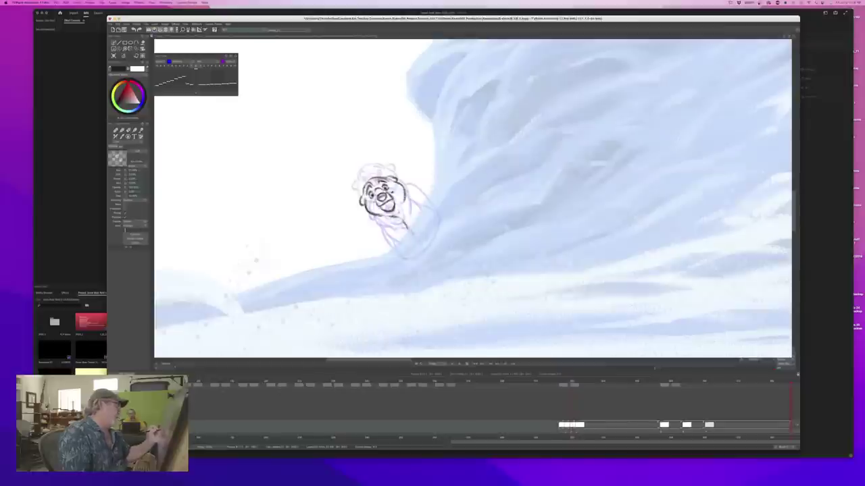
{"action": "key", "text": "Left"}
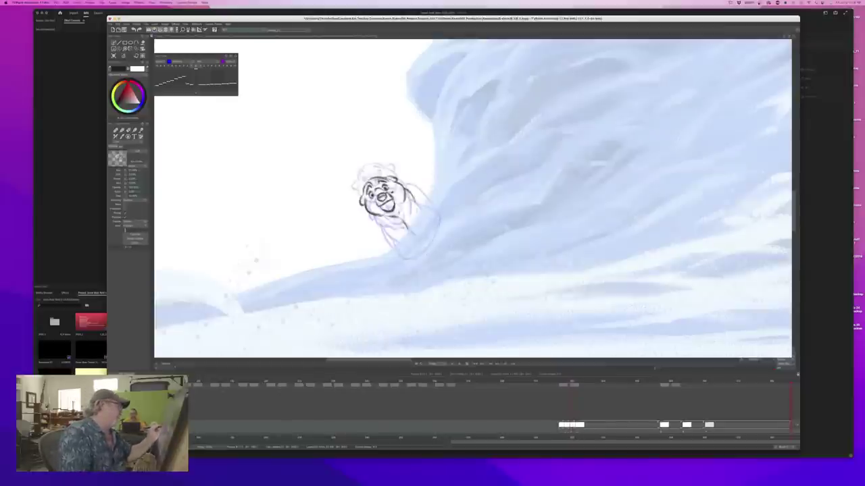
{"action": "key", "text": "Left"}
{"action": "left_click_drag", "start_coordinate": [413, 200], "coordinate": [431, 208]}
{"action": "key", "text": "Right"}
{"action": "key", "text": "Left"}
{"action": "key", "text": "Right"}
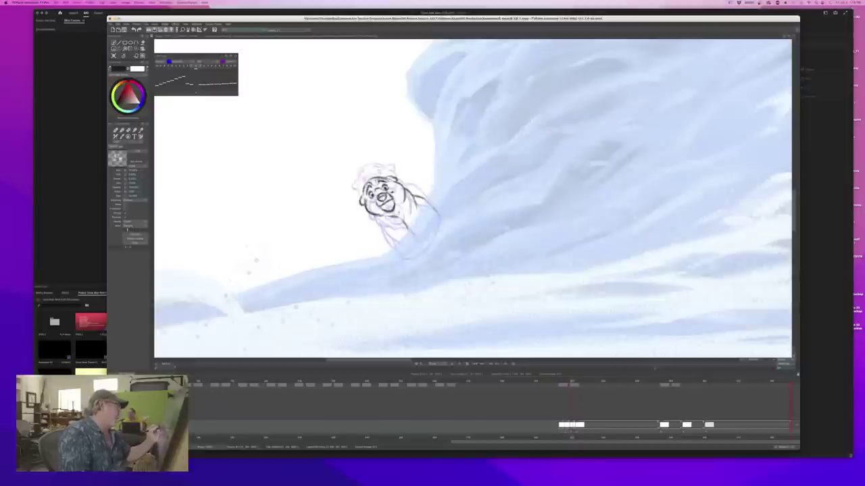
Draw the front edge of the bear's body and its rounded lower outline on the in-between
{"action": "mouse_move", "coordinate": [375, 218]}
{"action": "left_mouse_down"}
{"action": "mouse_move", "coordinate": [402, 236]}
{"action": "mouse_move", "coordinate": [390, 246]}
{"action": "mouse_move", "coordinate": [402, 257]}
{"action": "left_mouse_up"}
{"action": "key", "text": "Left"}
{"action": "key", "text": "Right"}
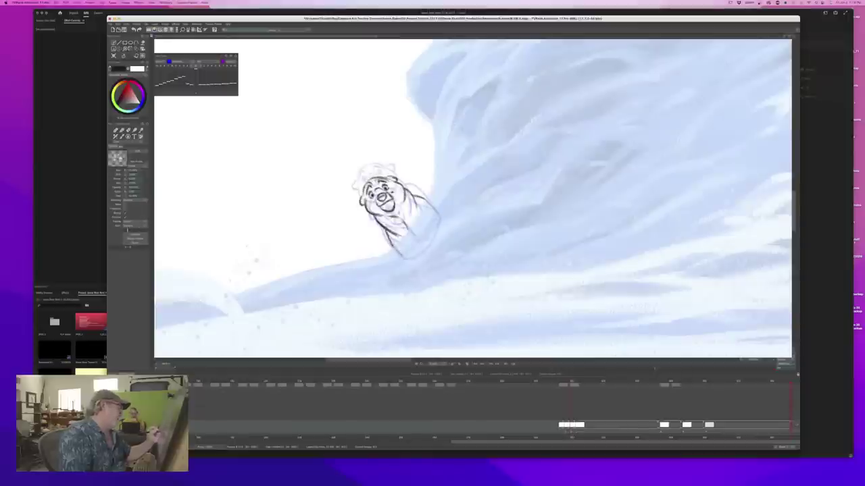
{"action": "mouse_move", "coordinate": [434, 216]}
{"action": "left_mouse_down"}
{"action": "mouse_move", "coordinate": [440, 240]}
{"action": "mouse_move", "coordinate": [408, 258]}
{"action": "left_mouse_up"}
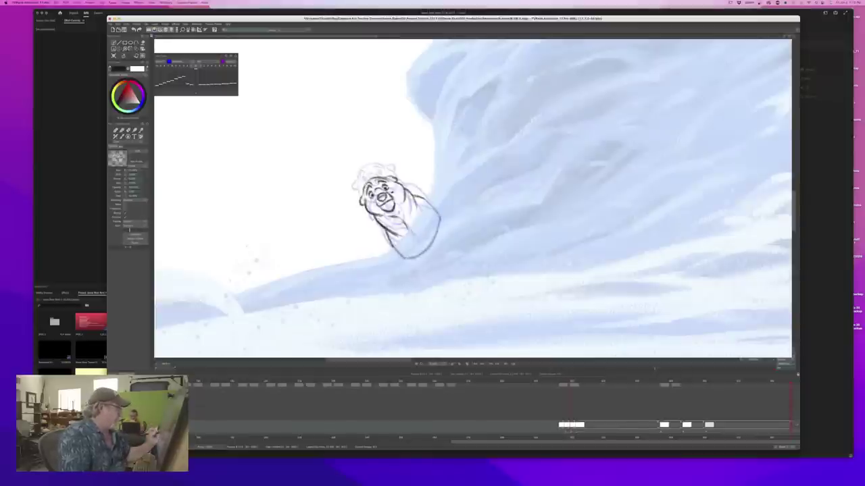
Flip between the finished in-between and its neighbouring drawings to examine the bear's head movement
{"action": "key", "text": "Right"}
{"action": "key", "text": "Left"}
{"action": "key", "text": "Right"}
{"action": "key", "text": "Left"}
{"action": "key", "text": "Right"}
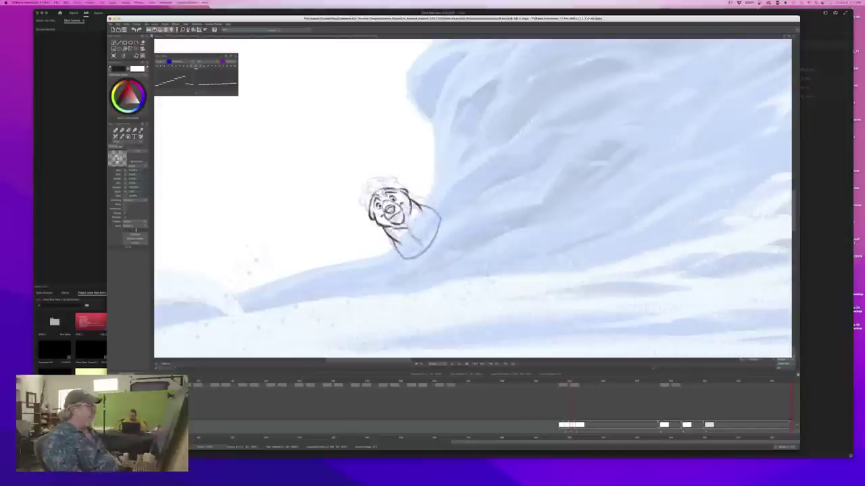
{"action": "key", "text": "Left"}
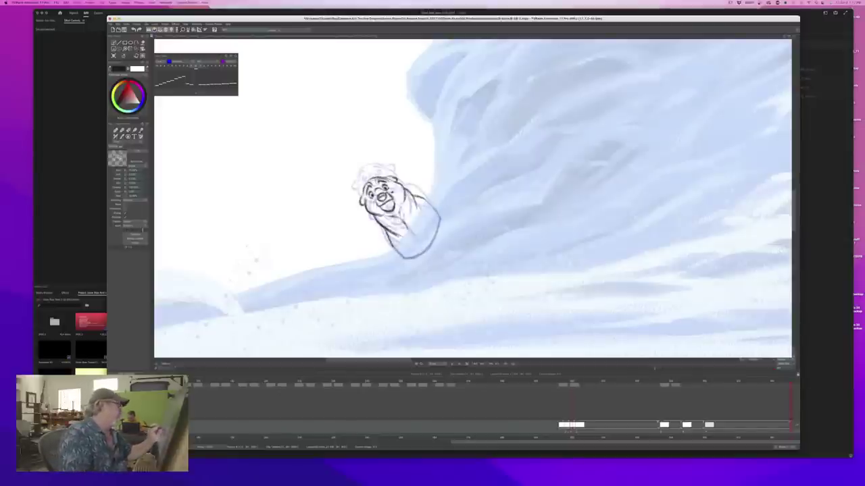
{"action": "key", "text": "Right"}
{"action": "key", "text": "Left"}
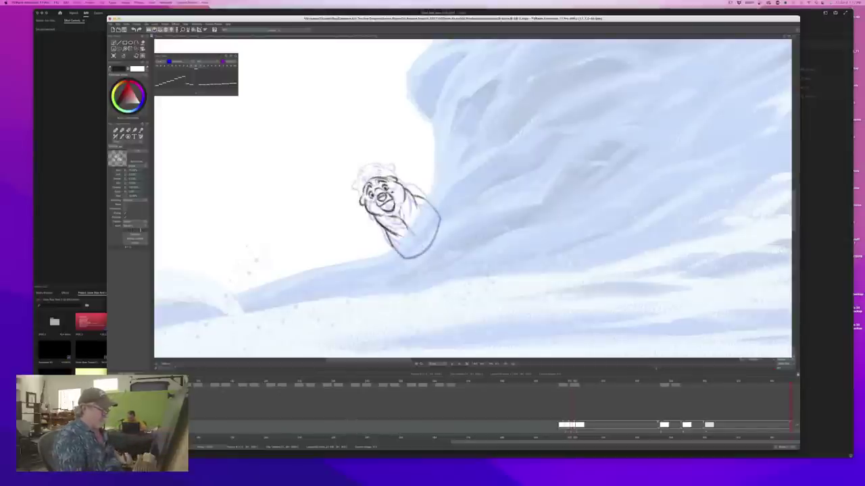
Shift the bear's raised-head drawing later on the timeline and insert a blank in-between drawing just before it
{"action": "left_click_drag", "start_coordinate": [581, 425], "coordinate": [589, 425]}
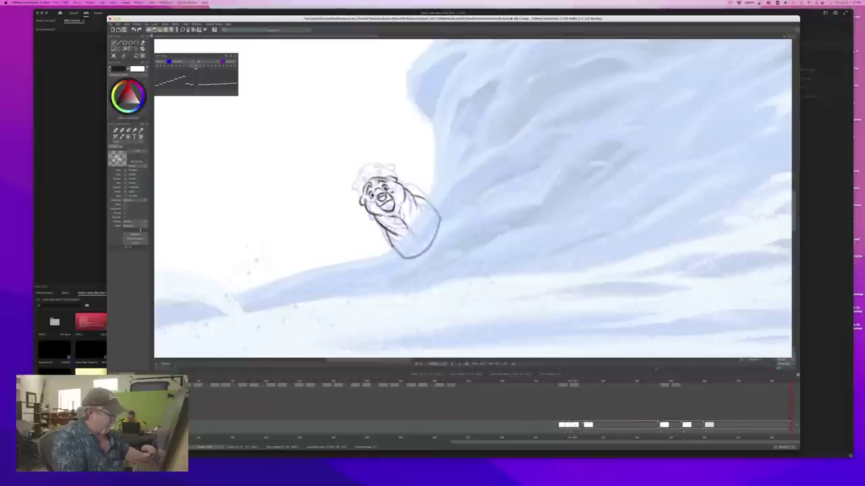
{"action": "left_click_drag", "start_coordinate": [584, 424], "coordinate": [588, 424]}
{"action": "left_click", "coordinate": [585, 423]}
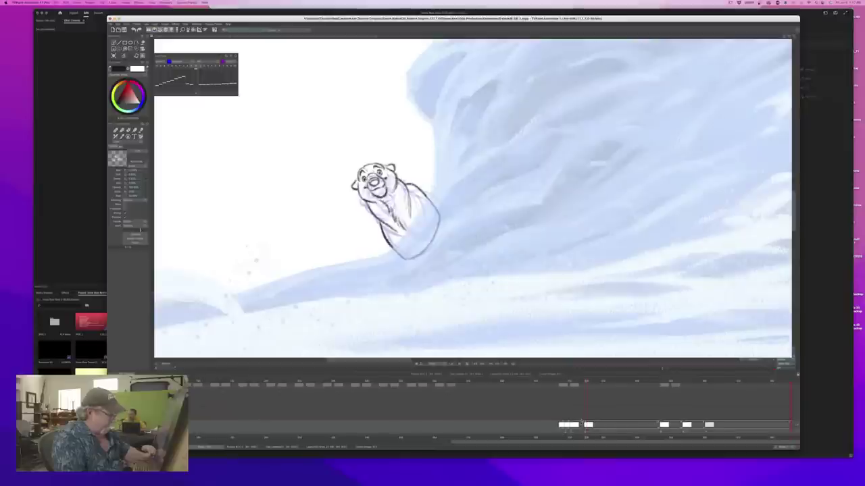
{"action": "key", "text": "Left"}
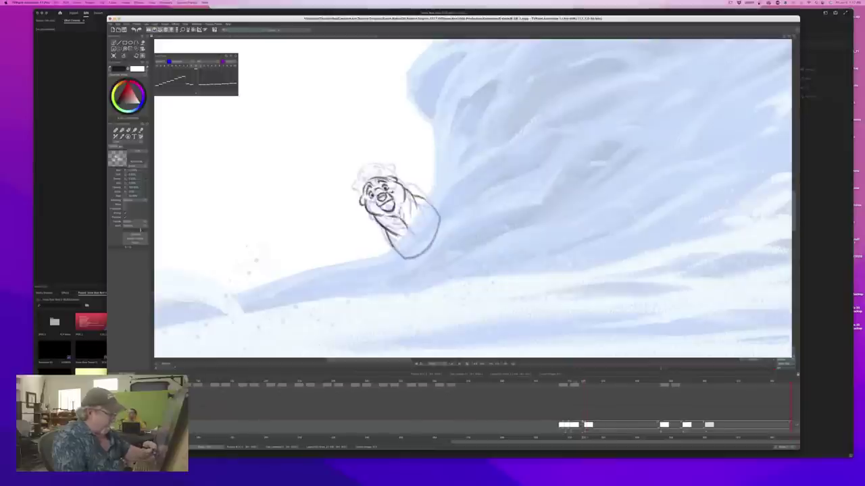
{"action": "left_click", "coordinate": [566, 382]}
{"action": "left_click_drag", "start_coordinate": [588, 424], "coordinate": [585, 424]}
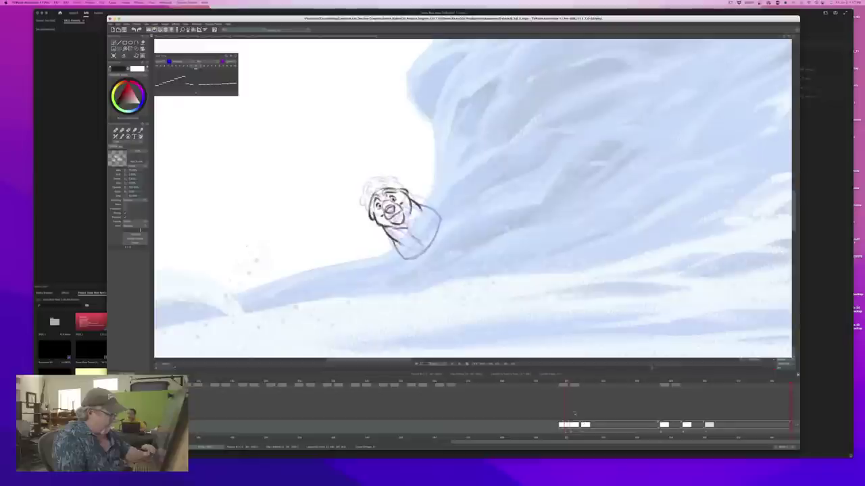
{"action": "left_click", "coordinate": [575, 383]}
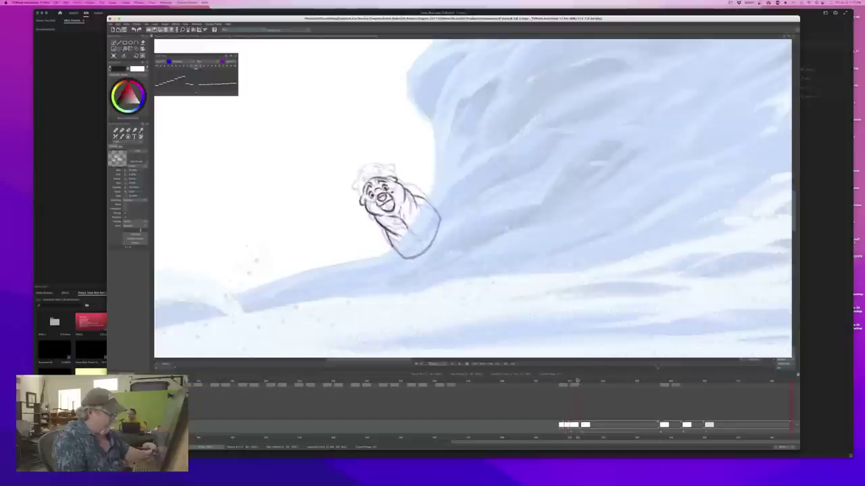
{"action": "left_click", "coordinate": [114, 56]}
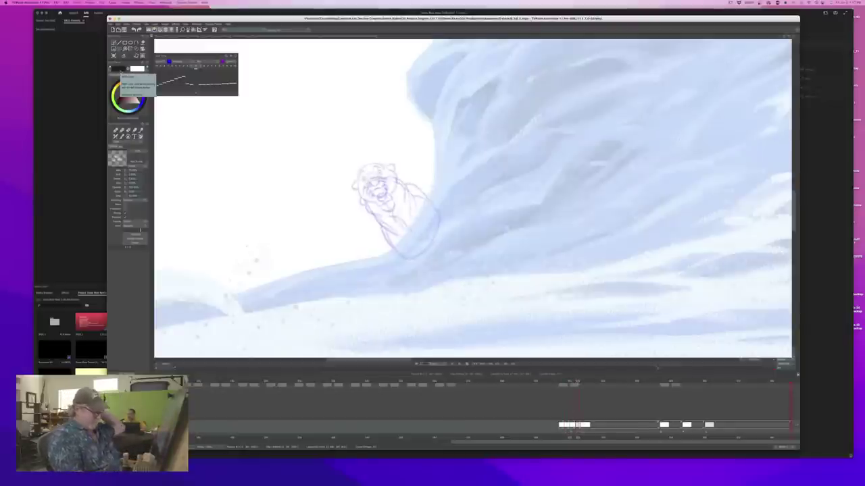
Draw the bear's back contour on the blank in-between, flipping to the neighbouring drawing to check its position
{"action": "key", "text": "Left"}
{"action": "key", "text": "Right"}
{"action": "key", "text": "Left"}
{"action": "key", "text": "Right"}
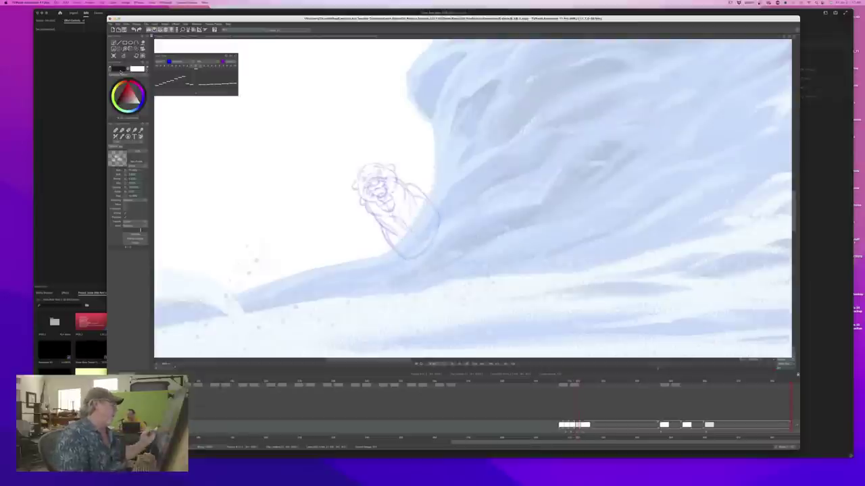
{"action": "left_click_drag", "start_coordinate": [409, 190], "coordinate": [434, 208]}
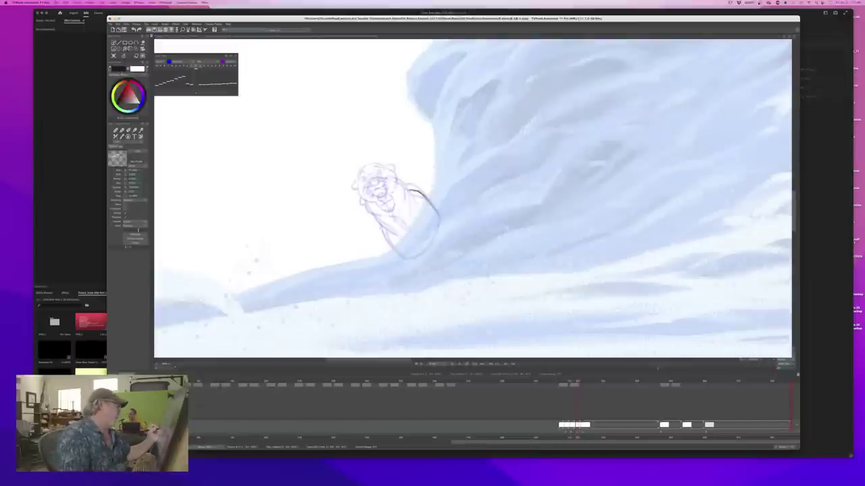
{"action": "key", "text": "Left"}
{"action": "key", "text": "Right"}
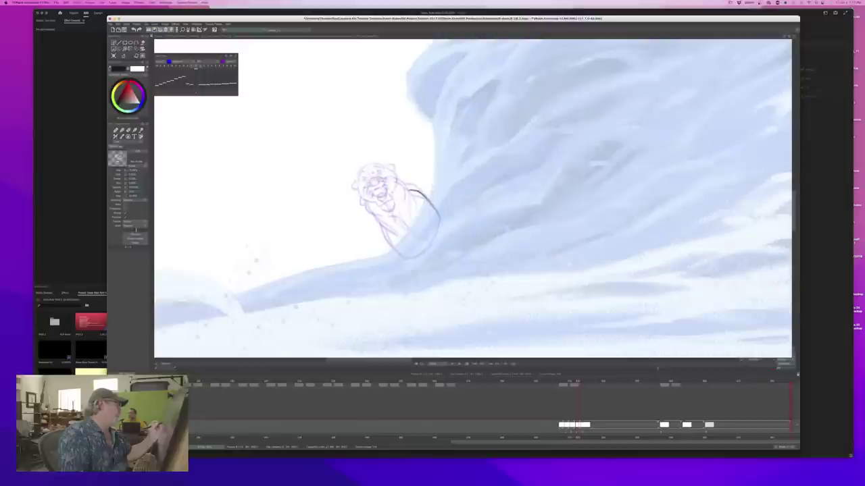
Sketch the bear's nose on the in-between and erase the trial curve across its forehead
{"action": "mouse_move", "coordinate": [370, 173]}
{"action": "left_mouse_down"}
{"action": "mouse_move", "coordinate": [383, 173]}
{"action": "mouse_move", "coordinate": [368, 173]}
{"action": "left_mouse_up"}
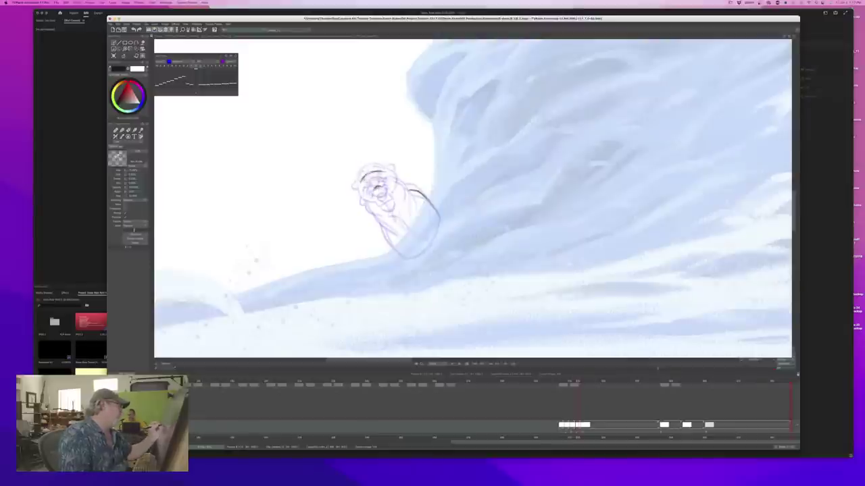
{"action": "left_click_drag", "start_coordinate": [361, 180], "coordinate": [384, 173]}
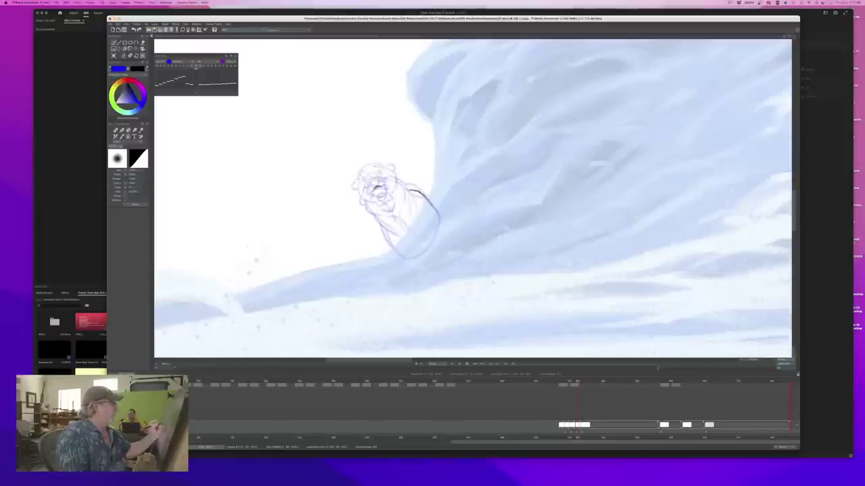
{"action": "key", "text": "n"}
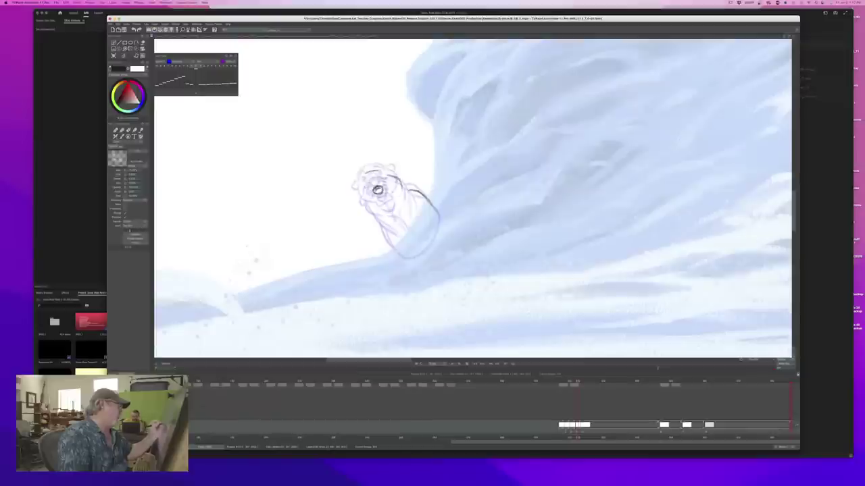
Draw the bear's cheek and jaw outline, flip to the previous drawing to compare, and save the project
{"action": "left_click_drag", "start_coordinate": [401, 182], "coordinate": [399, 197]}
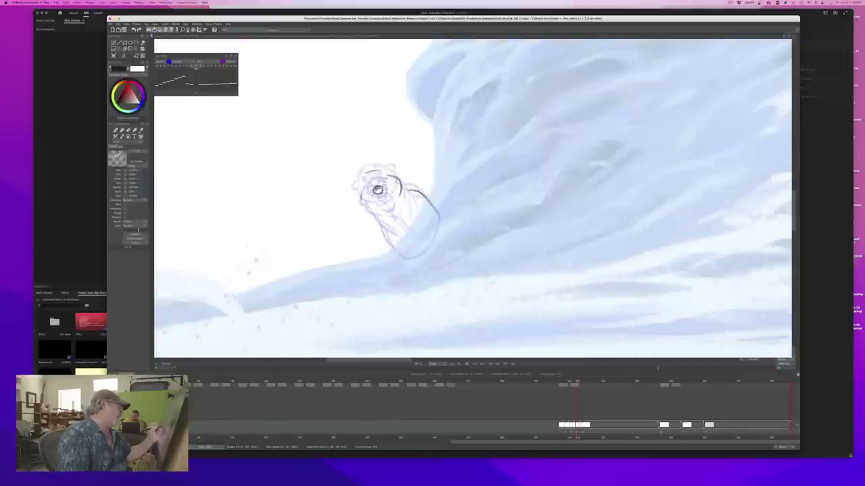
{"action": "left_click_drag", "start_coordinate": [362, 202], "coordinate": [377, 210]}
{"action": "key", "text": "Left"}
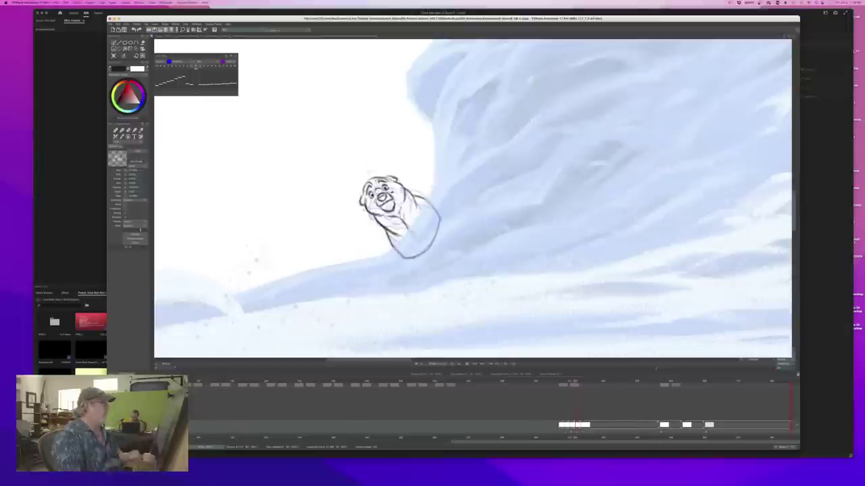
{"action": "key", "text": "Right"}
{"action": "key", "text": "Left"}
{"action": "key", "text": "Right"}
{"action": "key", "text": "Left"}
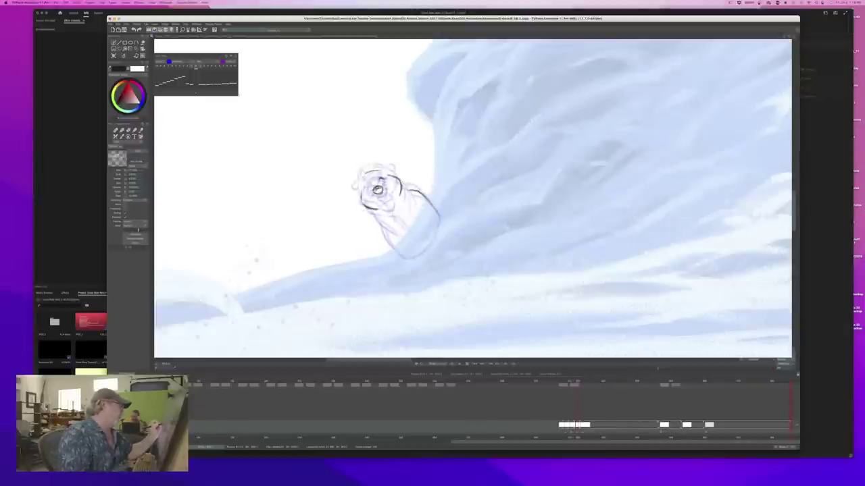
{"action": "key", "text": "super+s"}
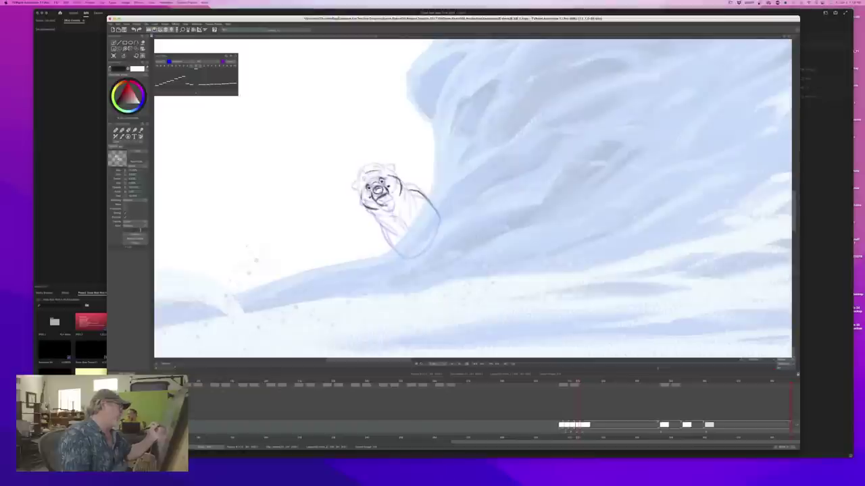
Draw the bear's open mouth beneath the nose, checking it against the previous drawing
{"action": "left_click_drag", "start_coordinate": [391, 194], "coordinate": [378, 205]}
{"action": "key", "text": "Left"}
{"action": "key", "text": "Right"}
{"action": "key", "text": "Left"}
{"action": "key", "text": "Right"}
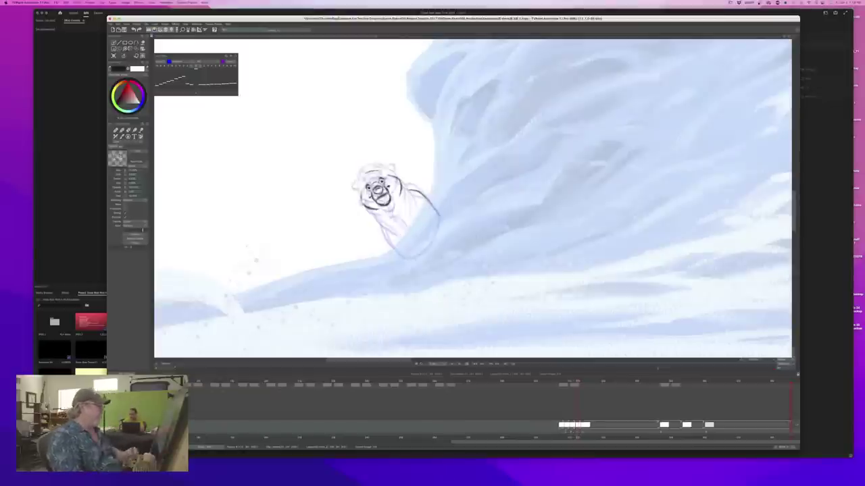
Draw the brows and forehead line above the bear's eyes, flipping to the previous drawing to check the head movement
{"action": "key", "text": "Left"}
{"action": "key", "text": "Right"}
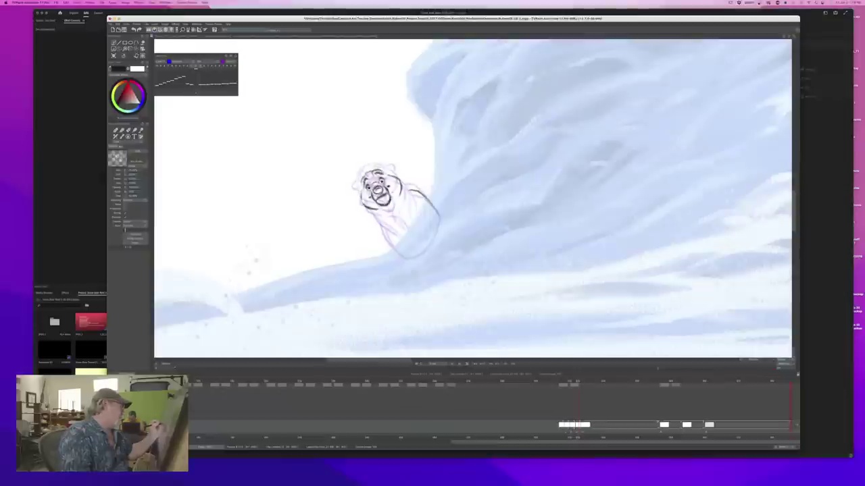
{"action": "key", "text": "Left"}
{"action": "key", "text": "Right"}
{"action": "key", "text": "Left"}
{"action": "key", "text": "Right"}
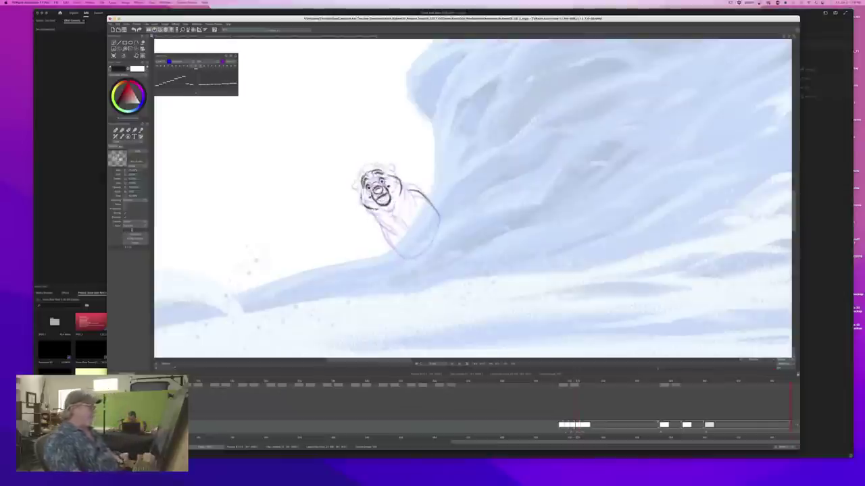
{"action": "key", "text": "Left"}
{"action": "key", "text": "Right"}
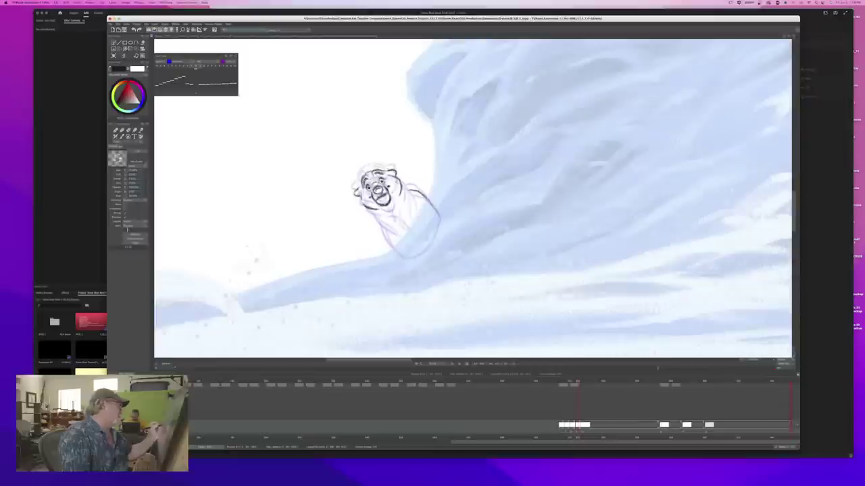
Draw both of the bear's ears on the in-between and compare them with the drawings before and after
{"action": "left_click_drag", "start_coordinate": [361, 186], "coordinate": [360, 196]}
{"action": "key", "text": "Left"}
{"action": "key", "text": "Right"}
{"action": "key", "text": "Left"}
{"action": "key", "text": "Right"}
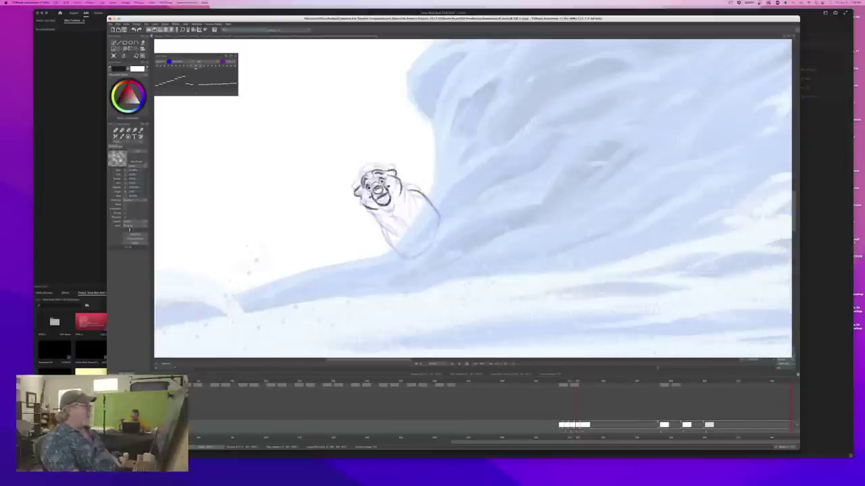
{"action": "key", "text": "period"}
{"action": "key", "text": "comma"}
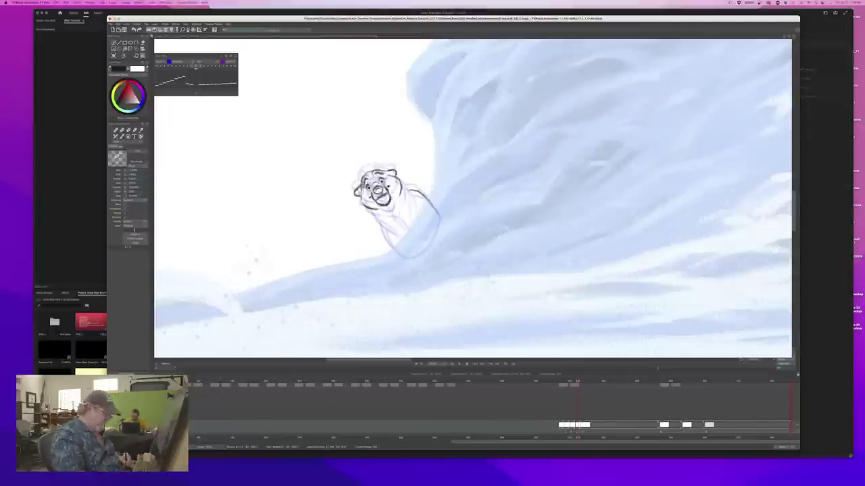
{"action": "key", "text": "period"}
{"action": "key", "text": "comma"}
{"action": "key", "text": "period"}
{"action": "key", "text": "comma"}
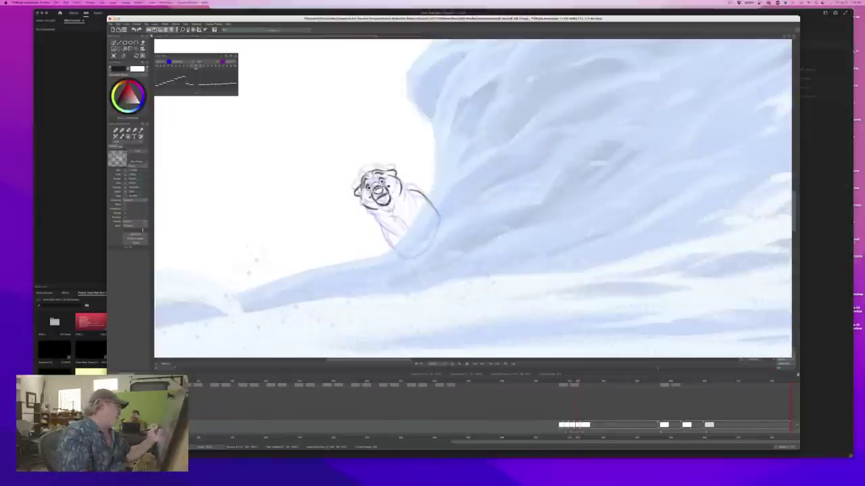
Draw the bear's chest line, shoulder line and front body edge on the in-between
{"action": "left_click_drag", "start_coordinate": [368, 206], "coordinate": [399, 235]}
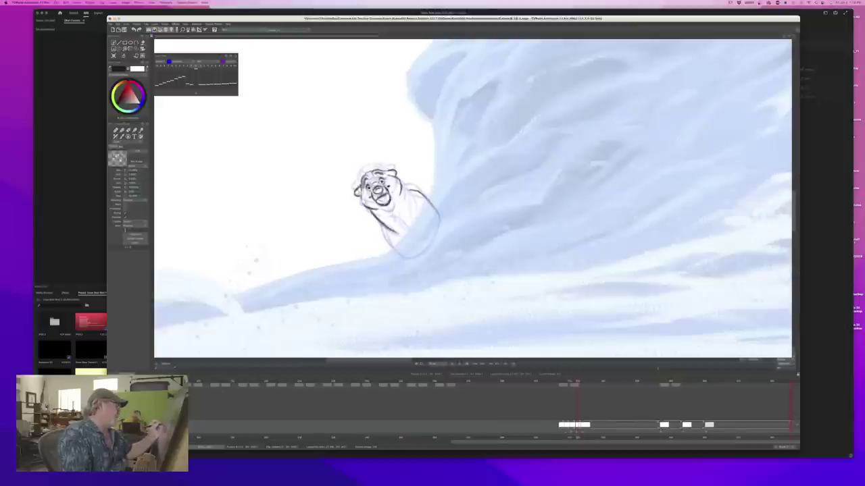
{"action": "mouse_move", "coordinate": [402, 182]}
{"action": "left_mouse_down"}
{"action": "mouse_move", "coordinate": [415, 213]}
{"action": "mouse_move", "coordinate": [390, 245]}
{"action": "mouse_move", "coordinate": [396, 251]}
{"action": "left_mouse_up"}
{"action": "key", "text": "Left"}
{"action": "key", "text": "period"}
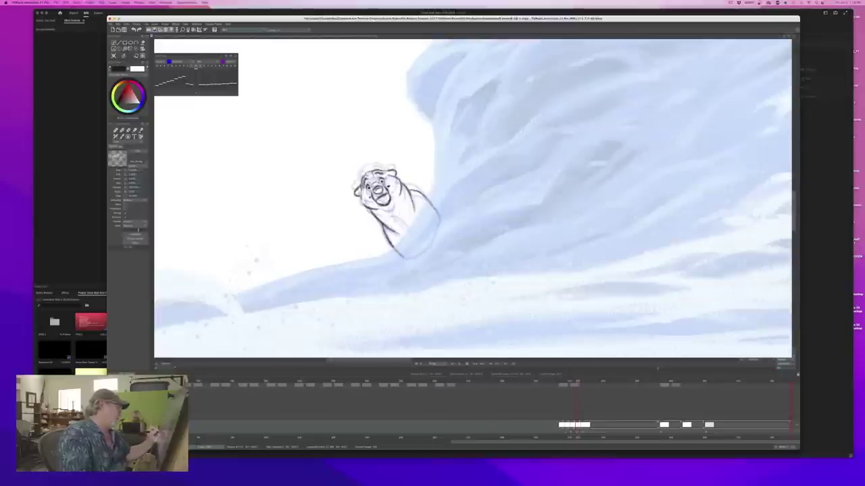
Draw the rounded lower outline of the bear's body, comparing it with the previous drawing
{"action": "mouse_move", "coordinate": [439, 216]}
{"action": "left_mouse_down"}
{"action": "mouse_move", "coordinate": [434, 239]}
{"action": "mouse_move", "coordinate": [408, 260]}
{"action": "left_mouse_up"}
{"action": "key", "text": "Left"}
{"action": "key", "text": "Right"}
{"action": "key", "text": "Left"}
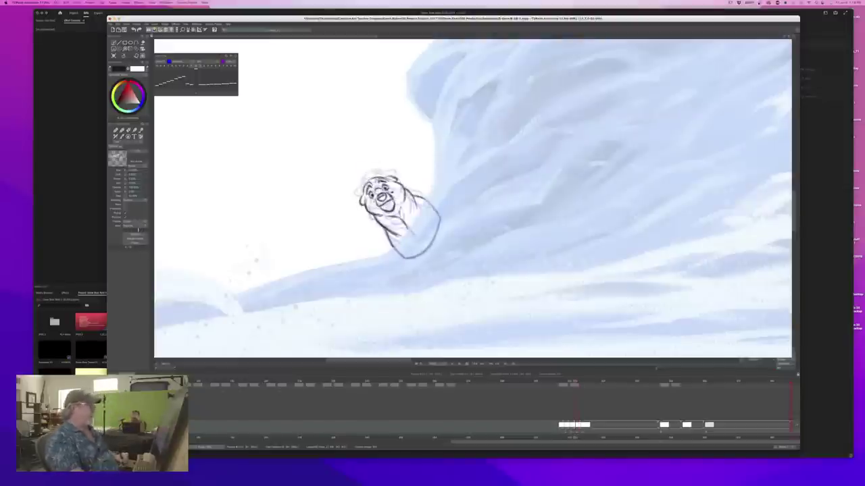
{"action": "key", "text": "Right"}
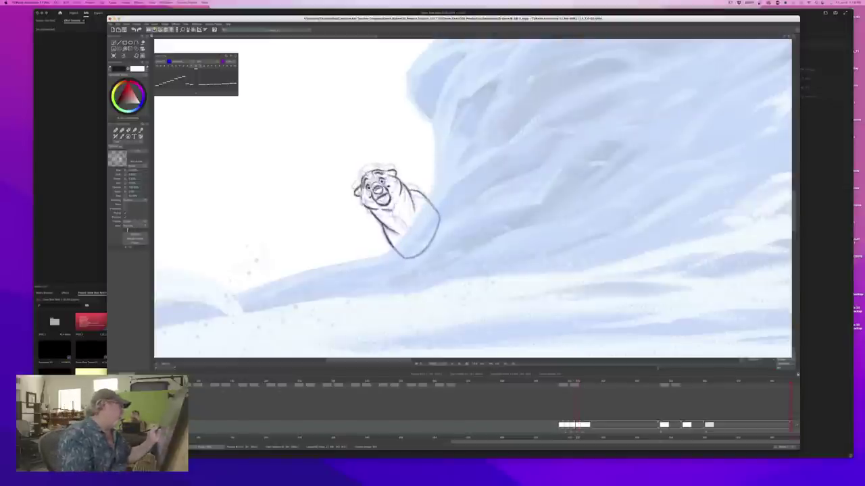
Draw the inner foreleg line across the bear's chest and flip to the previous drawing to check it
{"action": "left_click_drag", "start_coordinate": [390, 211], "coordinate": [410, 231]}
{"action": "key", "text": "Left"}
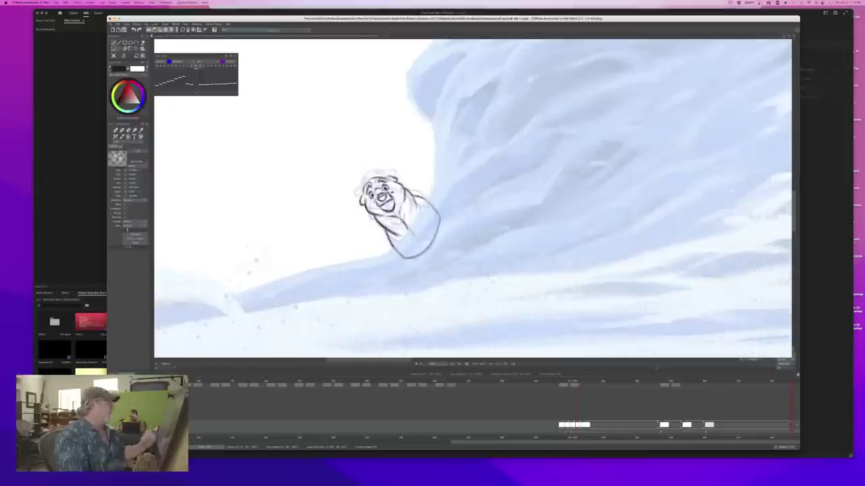
{"action": "key", "text": "Right"}
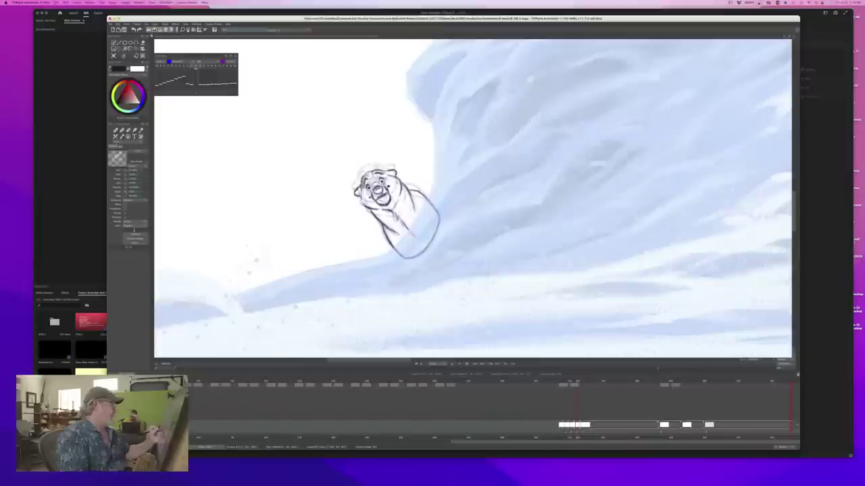
{"action": "key", "text": "Left"}
{"action": "key", "text": "Right"}
{"action": "key", "text": "Left"}
{"action": "key", "text": "Right"}
{"action": "key", "text": "Left"}
{"action": "key", "text": "Right"}
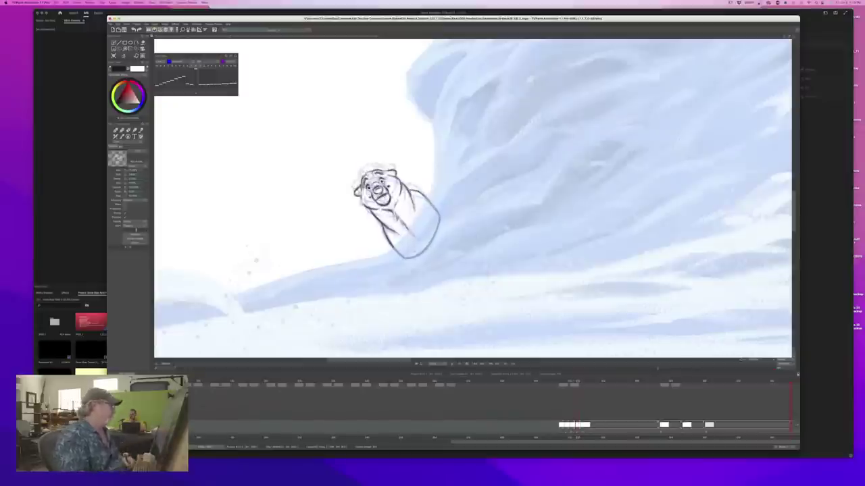
Strengthen the outline of the bear's cheek below its ear, checking it against the previous drawing
{"action": "left_click_drag", "start_coordinate": [362, 192], "coordinate": [366, 206]}
{"action": "key", "text": "Left"}
{"action": "key", "text": "Right"}
{"action": "key", "text": "Left"}
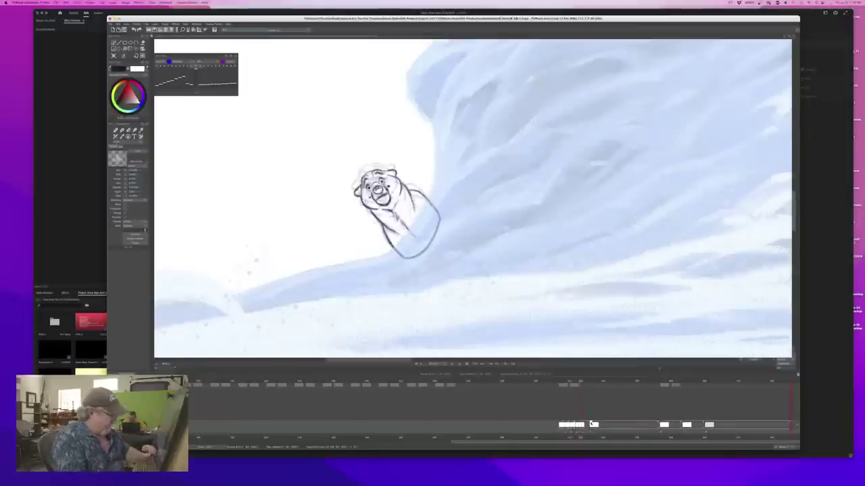
Save the project and insert another blank in-between drawing just before the bear's raised-head drawing
{"action": "key", "text": "super+s"}
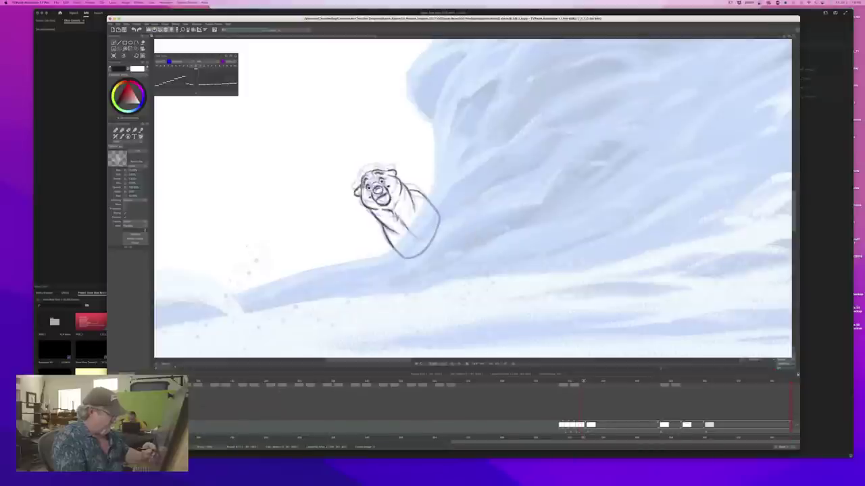
{"action": "key", "text": "Right"}
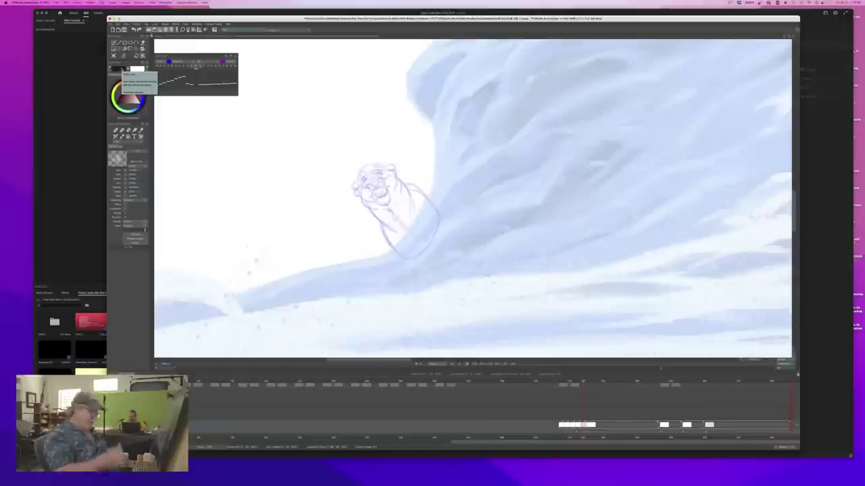
{"action": "key", "text": "Left"}
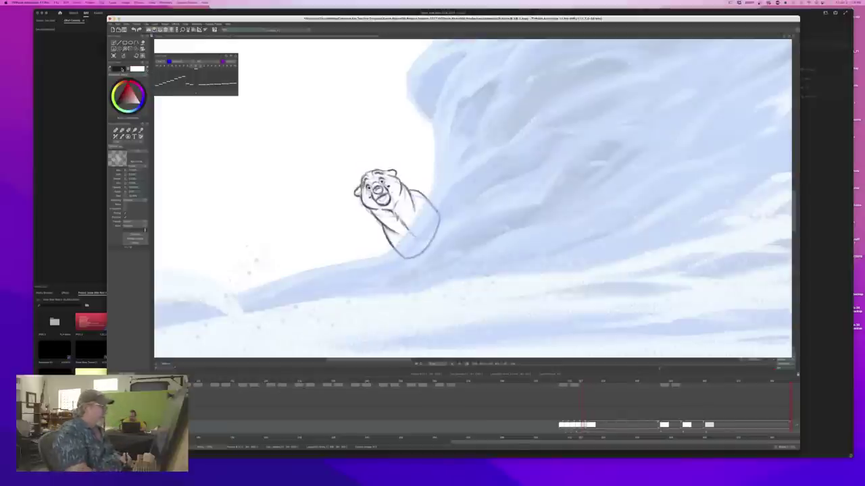
Draw the bear's head outline, ears and nose on the new in-between, flipping to the previous drawing for reference
{"action": "key", "text": "Right"}
{"action": "key", "text": "Left"}
{"action": "key", "text": "Right"}
{"action": "key", "text": "Left"}
{"action": "key", "text": "Right"}
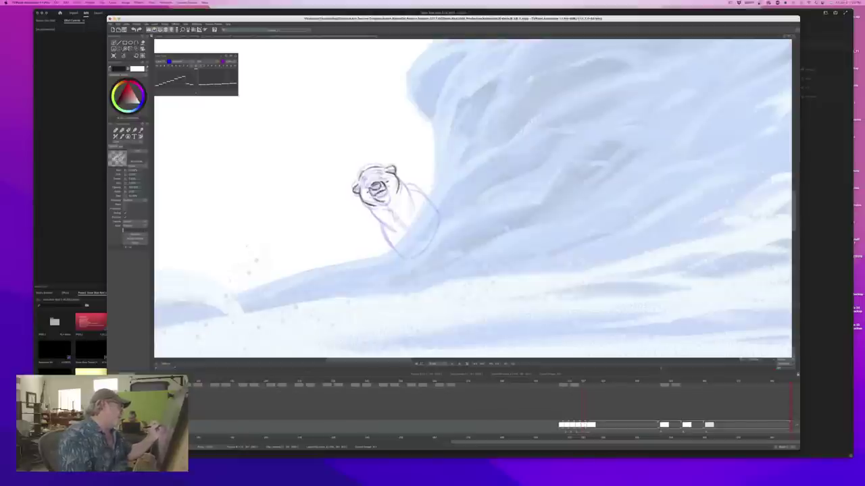
Draw the bear's open mouth and refine its muzzle on the new in-between, flipping to check the movement
{"action": "left_click_drag", "start_coordinate": [374, 197], "coordinate": [386, 198]}
{"action": "key", "text": "Left"}
{"action": "key", "text": "Right"}
{"action": "key", "text": "Left"}
{"action": "key", "text": "Right"}
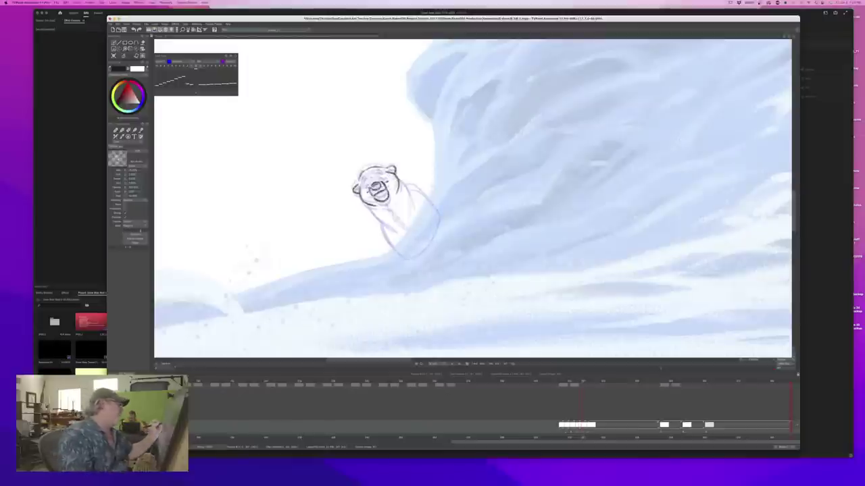
{"action": "key", "text": "Left"}
{"action": "key", "text": "Right"}
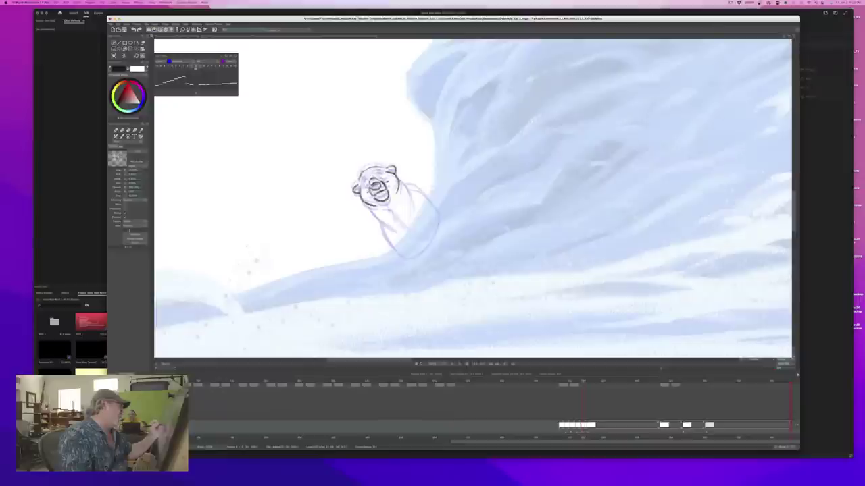
Draw the bear's eyes and brows on the new in-between, comparing them with the previous drawing
{"action": "key", "text": "Left"}
{"action": "key", "text": "Right"}
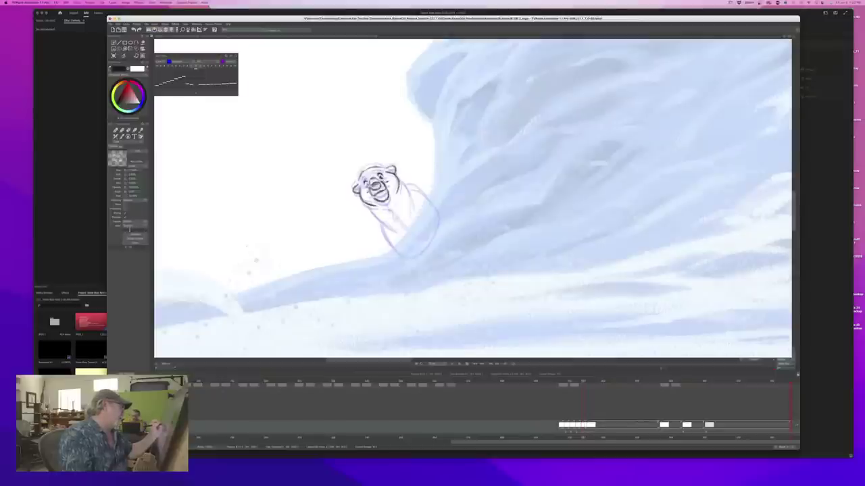
{"action": "key", "text": "Left"}
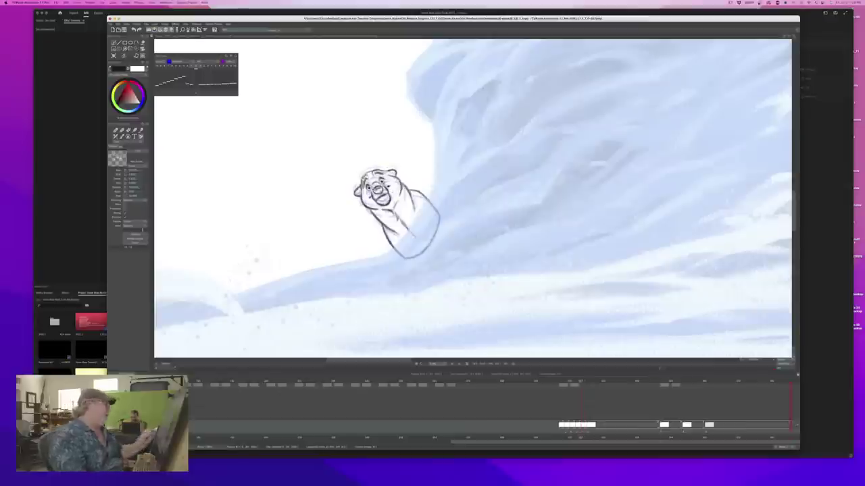
{"action": "key", "text": "Right"}
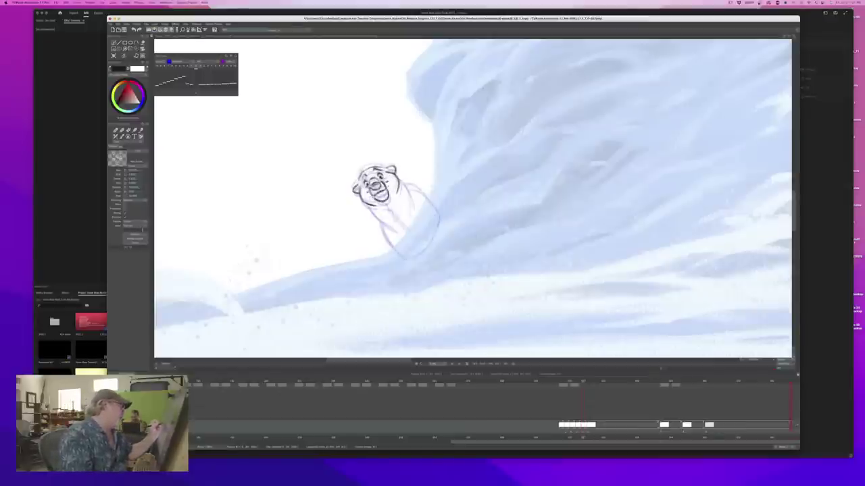
{"action": "left_click_drag", "start_coordinate": [366, 175], "coordinate": [361, 183]}
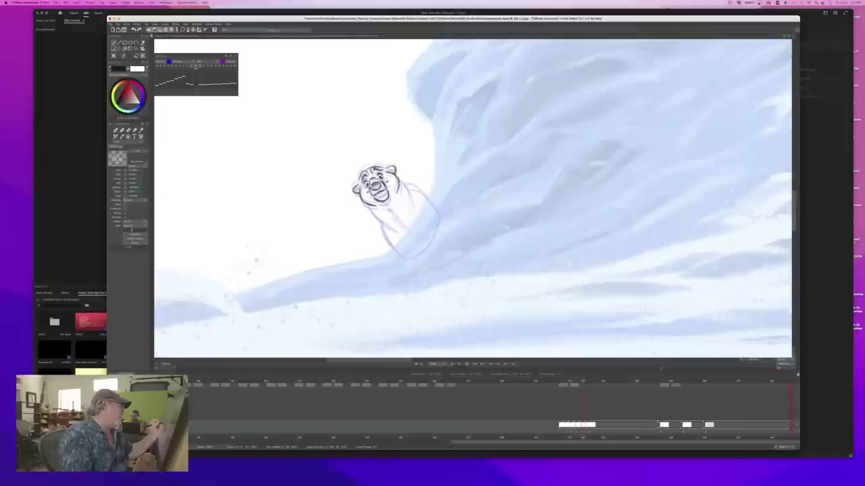
Draw the bear's chest, front and back body outline on the in-between, comparing it with the previous drawing
{"action": "key", "text": "Left"}
{"action": "key", "text": "Right"}
{"action": "key", "text": "Left"}
{"action": "key", "text": "Right"}
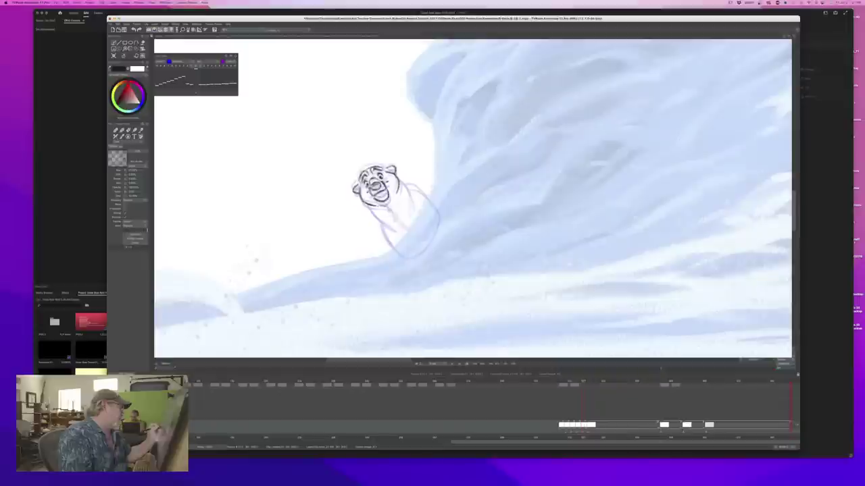
{"action": "left_click_drag", "start_coordinate": [387, 209], "coordinate": [402, 226]}
{"action": "mouse_move", "coordinate": [397, 179]}
{"action": "left_mouse_down"}
{"action": "mouse_move", "coordinate": [410, 213]}
{"action": "mouse_move", "coordinate": [377, 219]}
{"action": "mouse_move", "coordinate": [400, 255]}
{"action": "left_mouse_up"}
{"action": "mouse_move", "coordinate": [405, 187]}
{"action": "left_mouse_down"}
{"action": "mouse_move", "coordinate": [430, 203]}
{"action": "mouse_move", "coordinate": [425, 247]}
{"action": "mouse_move", "coordinate": [406, 258]}
{"action": "left_mouse_up"}
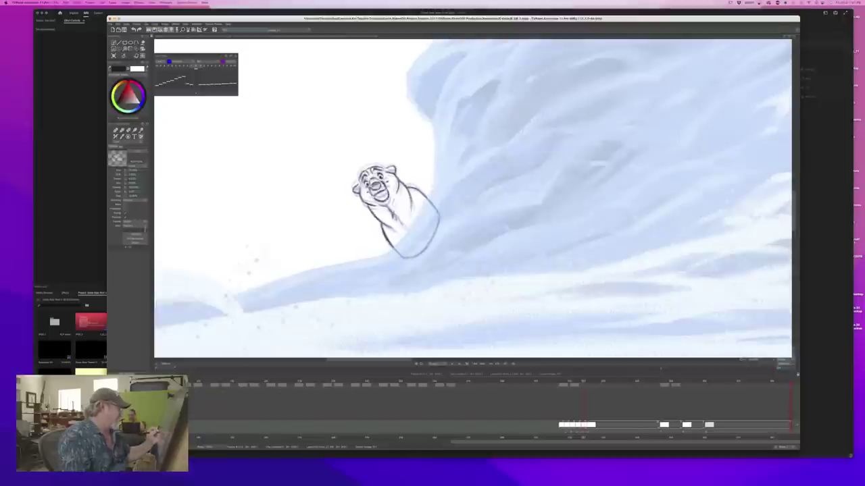
Extend the line down the bear's chest, flip through the neighbouring drawings to check the motion, and save the project
{"action": "key", "text": "Left"}
{"action": "key", "text": "Left"}
{"action": "key", "text": "Right"}
{"action": "key", "text": "Left"}
{"action": "key", "text": "Right"}
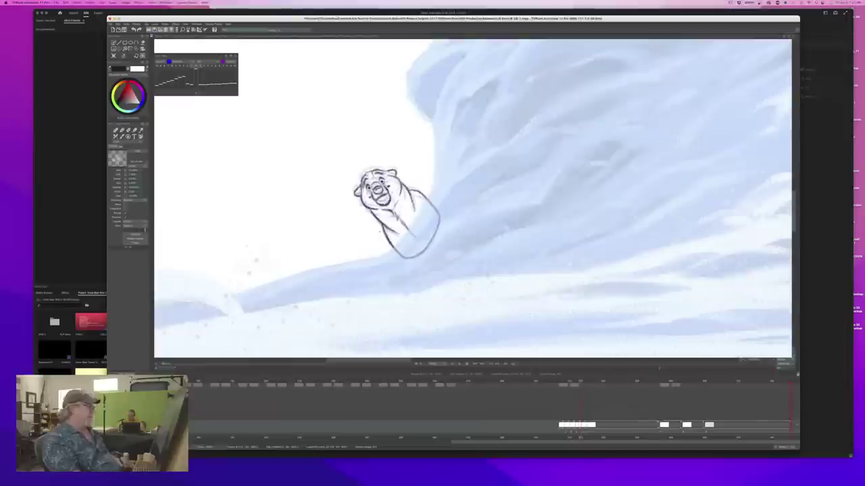
{"action": "key", "text": "Right"}
{"action": "left_click_drag", "start_coordinate": [400, 220], "coordinate": [411, 234]}
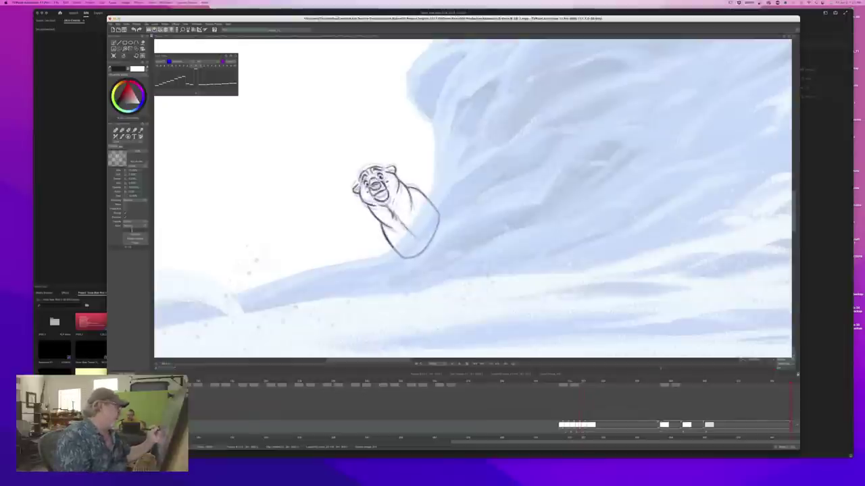
{"action": "key", "text": "Left"}
{"action": "key", "text": "Left"}
{"action": "key", "text": "Right"}
{"action": "key", "text": "Right"}
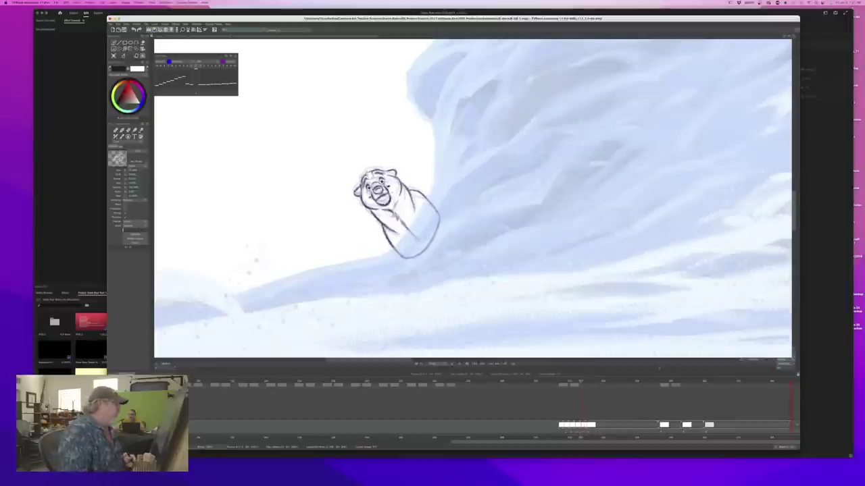
{"action": "key", "text": "super+s"}
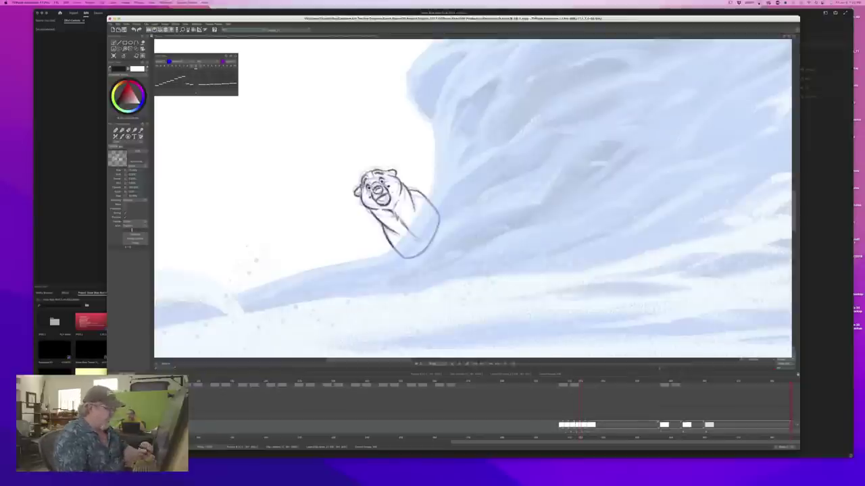
Shift the last drawing of the bear's rise later in the timeline and insert a blank in-between in the gap
{"action": "key", "text": "Right"}
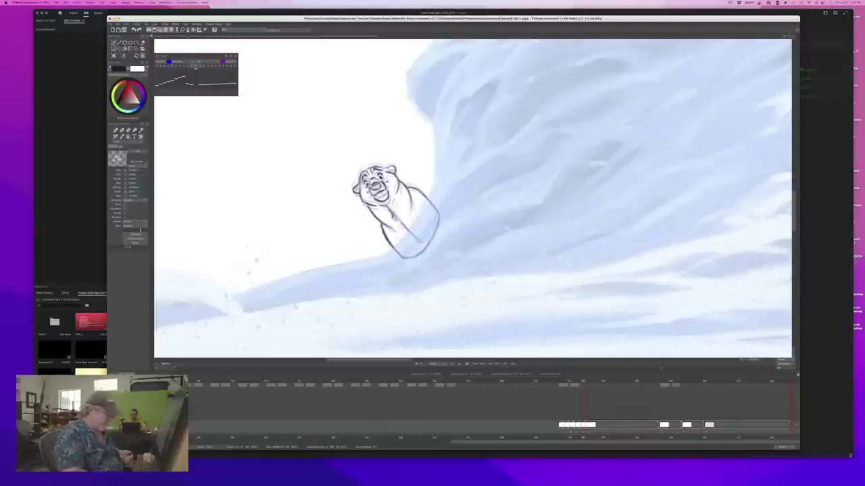
{"action": "key", "text": "Left"}
{"action": "key", "text": "Right"}
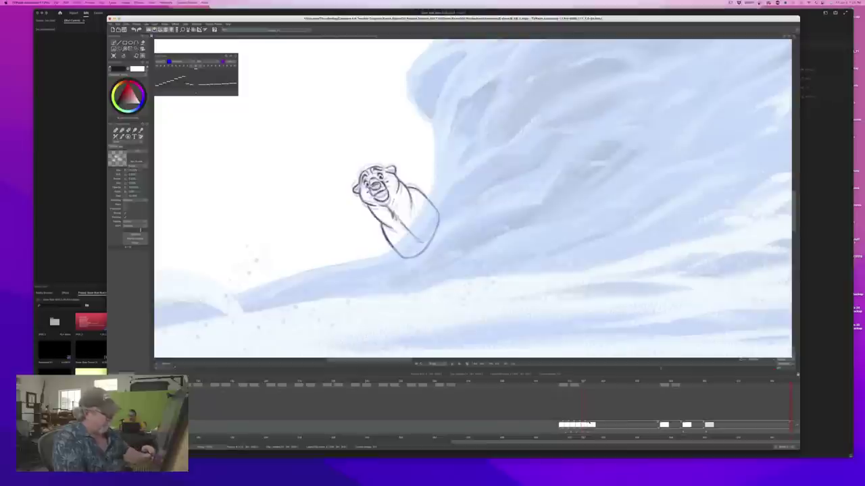
{"action": "left_click_drag", "start_coordinate": [589, 423], "coordinate": [594, 423]}
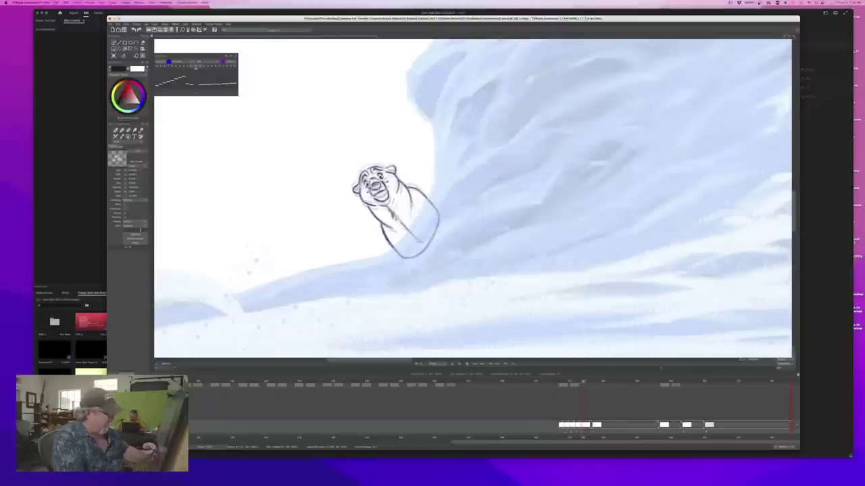
{"action": "left_click_drag", "start_coordinate": [583, 382], "coordinate": [586, 382]}
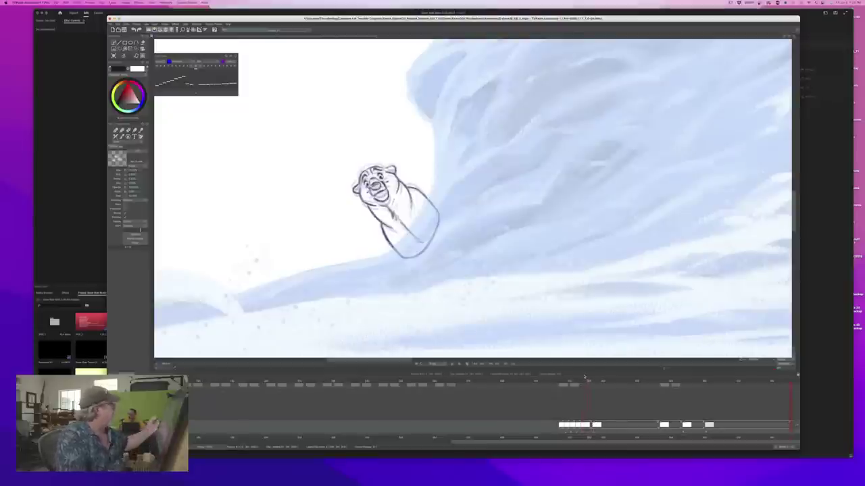
{"action": "key", "text": "Insert"}
Draw the bear's head on the new in-between, flipping between the neighbouring drawings for reference
{"action": "key", "text": "Left"}
{"action": "key", "text": "Right"}
{"action": "key", "text": "Left"}
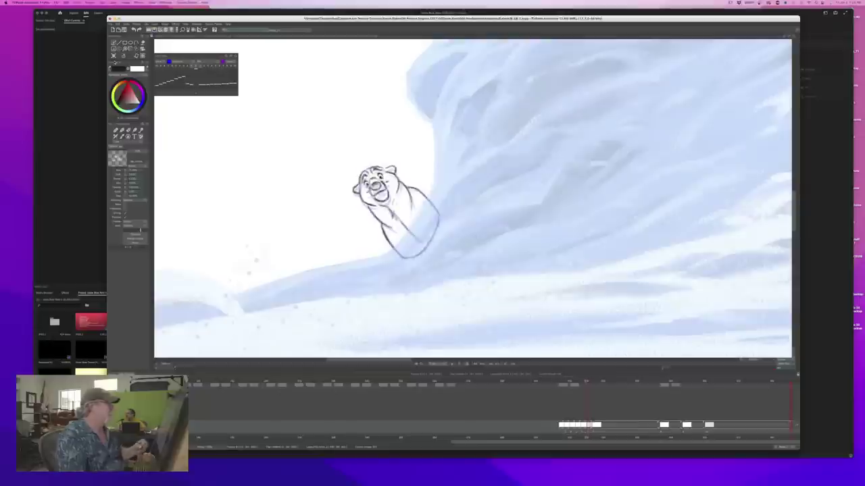
{"action": "key", "text": "Right"}
{"action": "key", "text": "Left"}
{"action": "key", "text": "Right"}
{"action": "mouse_move", "coordinate": [386, 171]}
{"action": "left_mouse_down"}
{"action": "mouse_move", "coordinate": [396, 175]}
{"action": "mouse_move", "coordinate": [396, 193]}
{"action": "left_mouse_up"}
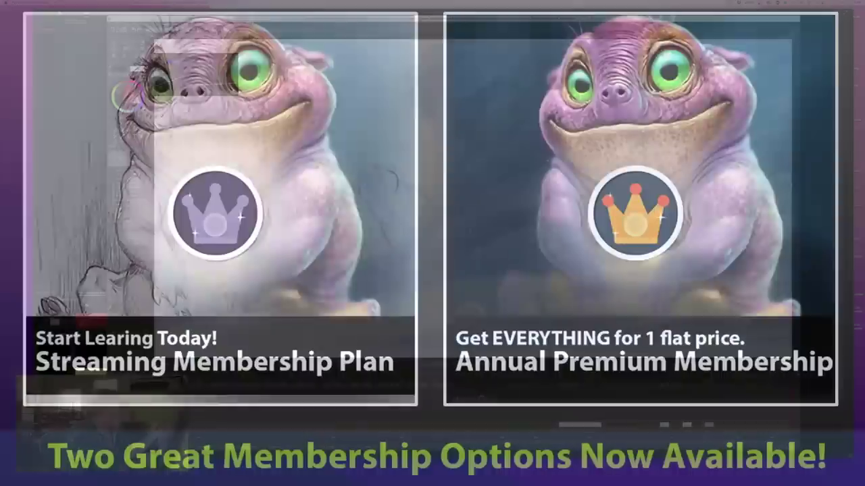
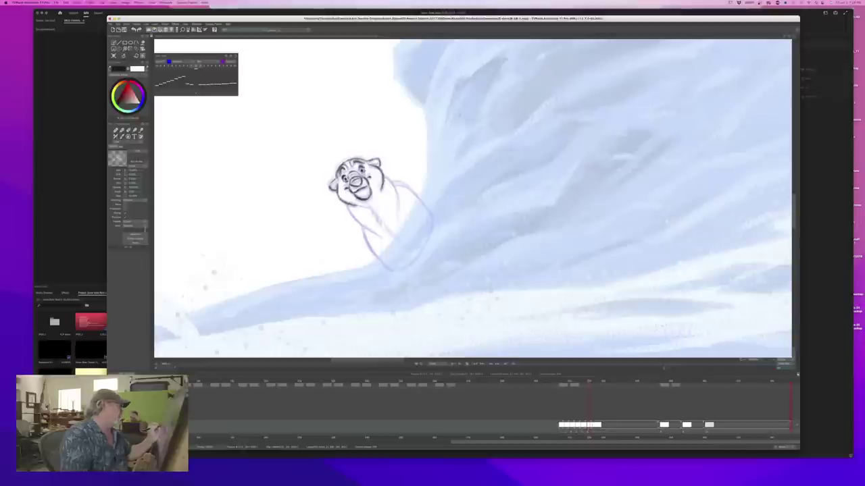
Draw the bear's neck, chest, shoulder and rounded body outline below the head on the in-between
{"action": "left_click_drag", "start_coordinate": [367, 204], "coordinate": [375, 210]}
{"action": "mouse_move", "coordinate": [382, 174]}
{"action": "left_mouse_down"}
{"action": "mouse_move", "coordinate": [396, 189]}
{"action": "mouse_move", "coordinate": [399, 214]}
{"action": "left_mouse_up"}
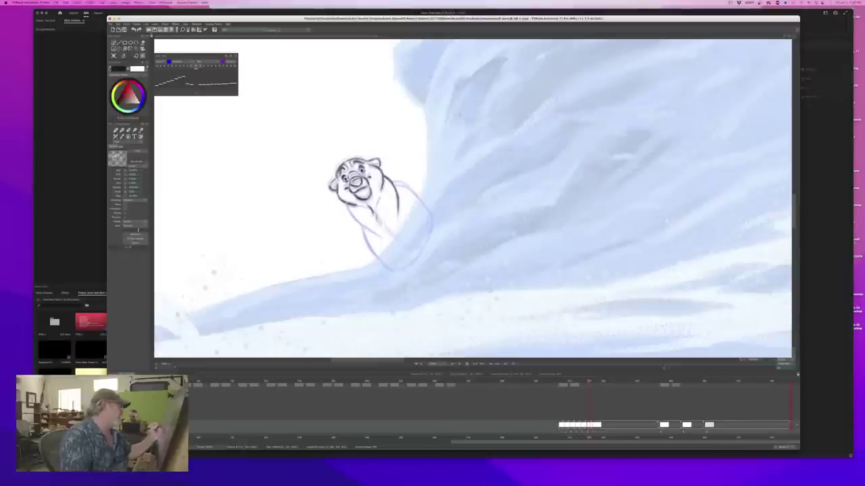
{"action": "mouse_move", "coordinate": [350, 202]}
{"action": "left_mouse_down"}
{"action": "mouse_move", "coordinate": [345, 213]}
{"action": "mouse_move", "coordinate": [400, 242]}
{"action": "mouse_move", "coordinate": [368, 243]}
{"action": "mouse_move", "coordinate": [383, 264]}
{"action": "left_mouse_up"}
{"action": "key", "text": "Left"}
{"action": "key", "text": "Right"}
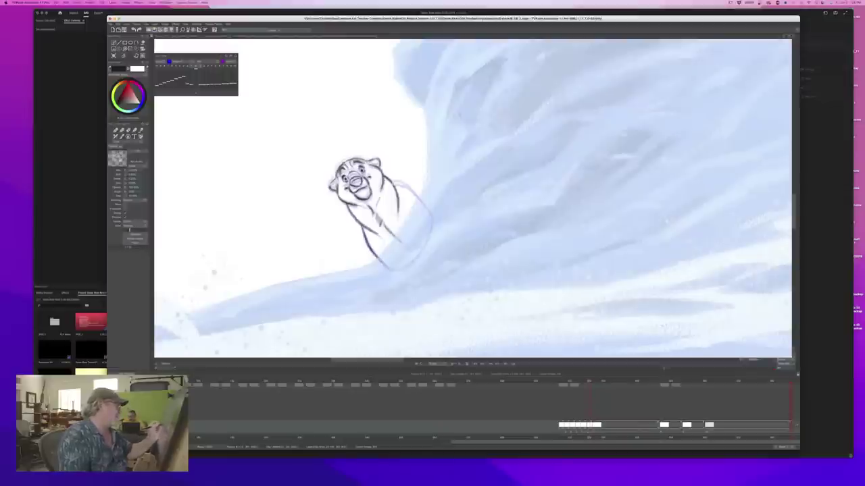
{"action": "mouse_move", "coordinate": [392, 182]}
{"action": "left_mouse_down"}
{"action": "mouse_move", "coordinate": [409, 187]}
{"action": "mouse_move", "coordinate": [430, 215]}
{"action": "mouse_move", "coordinate": [414, 259]}
{"action": "mouse_move", "coordinate": [394, 270]}
{"action": "left_mouse_up"}
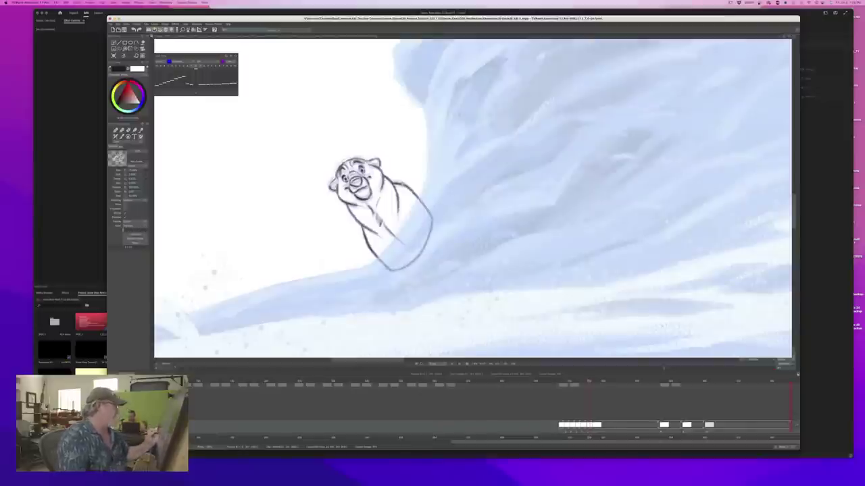
Flip to check the finished in-between, shift the following drawing later, and insert another blank in-between after it
{"action": "key", "text": "Left"}
{"action": "key", "text": "Right"}
{"action": "key", "text": "Left"}
{"action": "key", "text": "Right"}
{"action": "key", "text": "Left"}
{"action": "key", "text": "Right"}
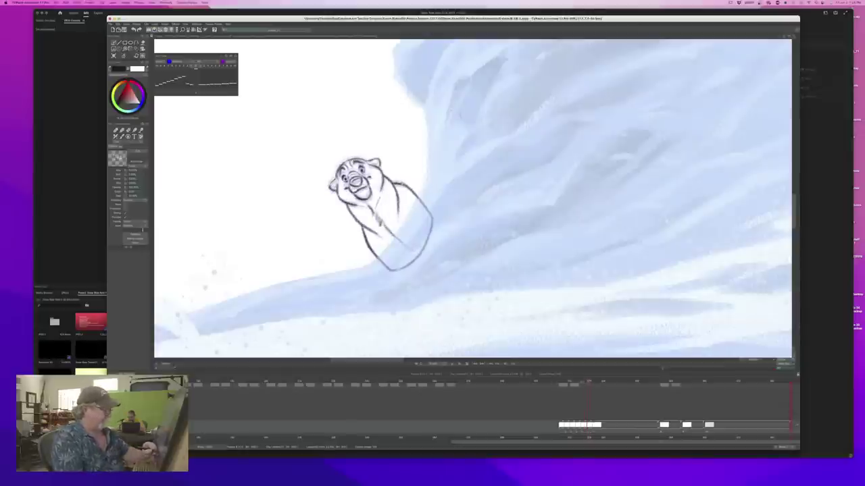
{"action": "mouse_move", "coordinate": [582, 383]}
{"action": "left_mouse_down"}
{"action": "mouse_move", "coordinate": [542, 383]}
{"action": "mouse_move", "coordinate": [593, 383]}
{"action": "mouse_move", "coordinate": [558, 384]}
{"action": "left_mouse_up"}
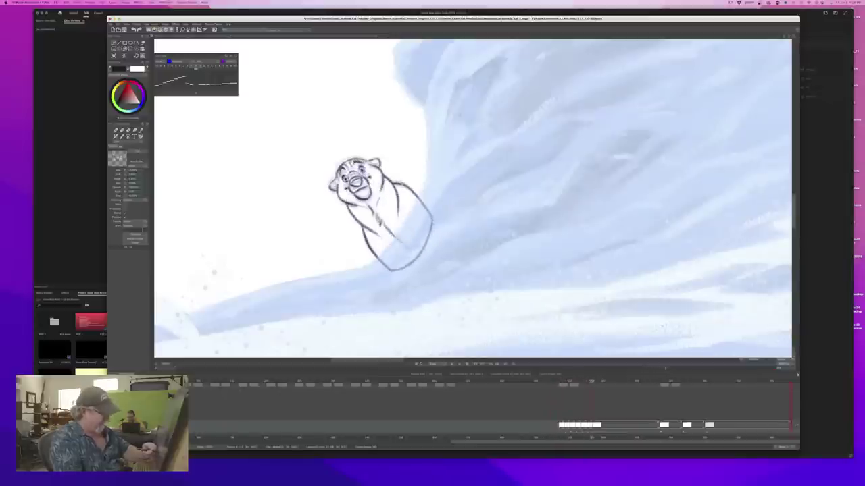
{"action": "left_click_drag", "start_coordinate": [595, 422], "coordinate": [600, 422]}
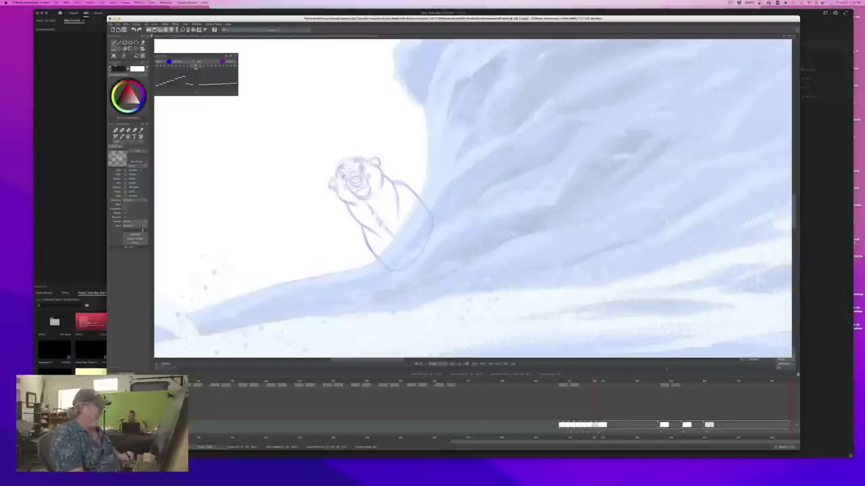
Trace the bear's shoulder, back, front and lower body outline on the new blank in-between
{"action": "mouse_move", "coordinate": [382, 174]}
{"action": "left_mouse_down"}
{"action": "mouse_move", "coordinate": [398, 194]}
{"action": "mouse_move", "coordinate": [397, 221]}
{"action": "left_mouse_up"}
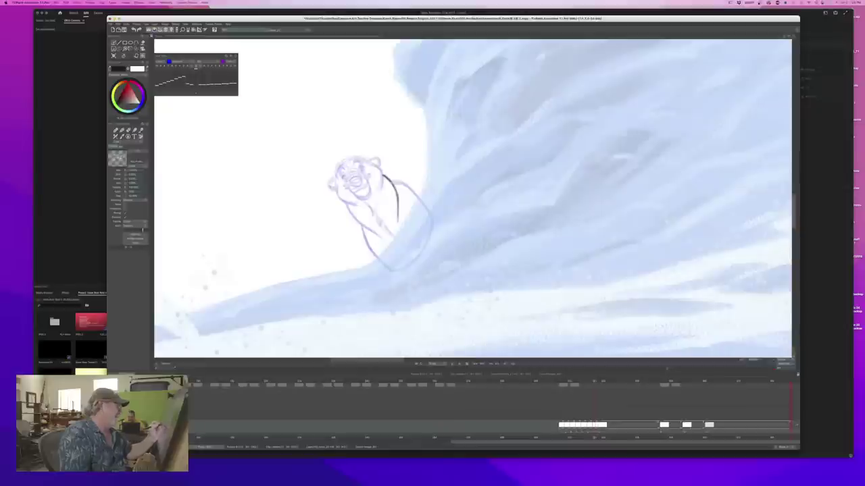
{"action": "left_click_drag", "start_coordinate": [389, 181], "coordinate": [418, 200]}
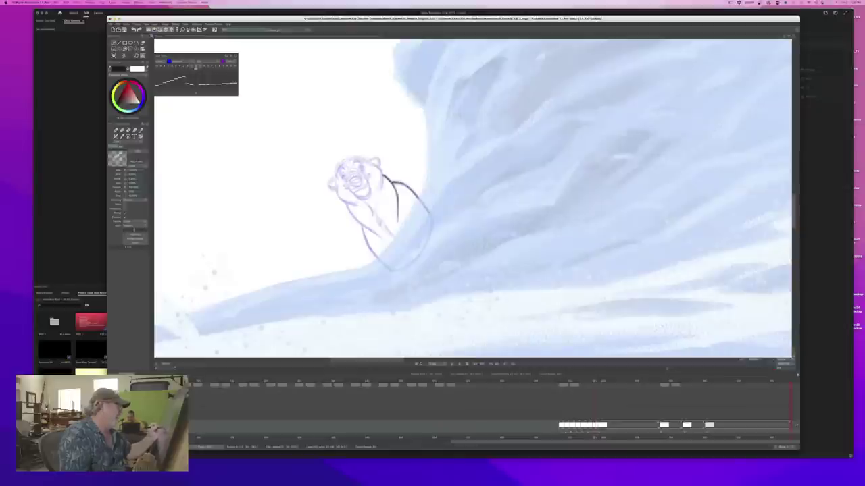
{"action": "mouse_move", "coordinate": [346, 204]}
{"action": "left_mouse_down"}
{"action": "mouse_move", "coordinate": [376, 234]}
{"action": "mouse_move", "coordinate": [365, 237]}
{"action": "mouse_move", "coordinate": [388, 268]}
{"action": "left_mouse_up"}
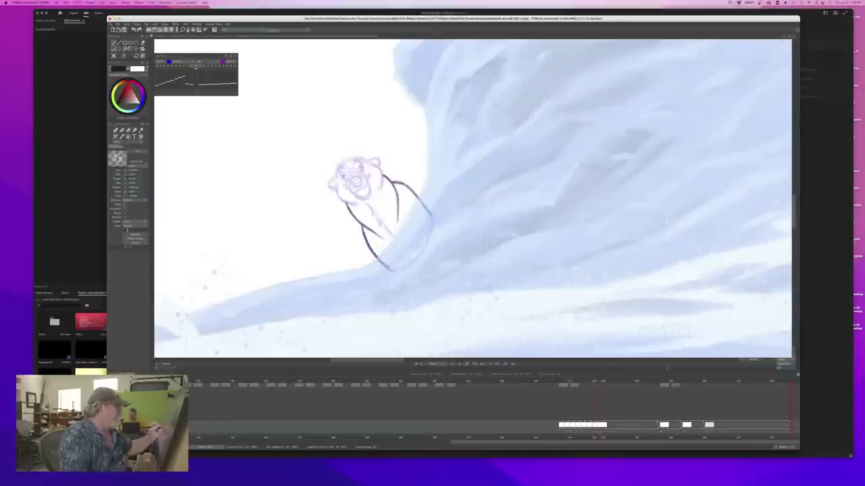
{"action": "mouse_move", "coordinate": [430, 223]}
{"action": "left_mouse_down"}
{"action": "mouse_move", "coordinate": [423, 251]}
{"action": "mouse_move", "coordinate": [394, 269]}
{"action": "left_mouse_up"}
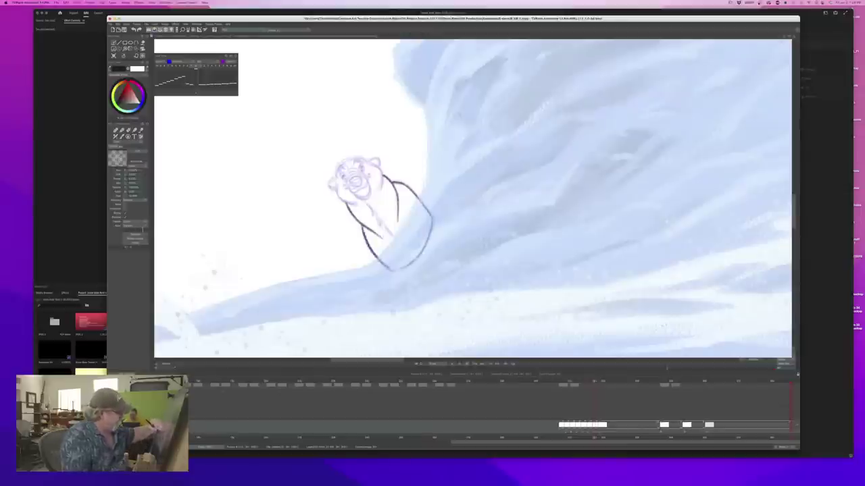
Draw the sides of the bear's head and the chest line, flipping to the previous drawings for reference
{"action": "key", "text": "Left"}
{"action": "key", "text": "Right"}
{"action": "key", "text": "Left"}
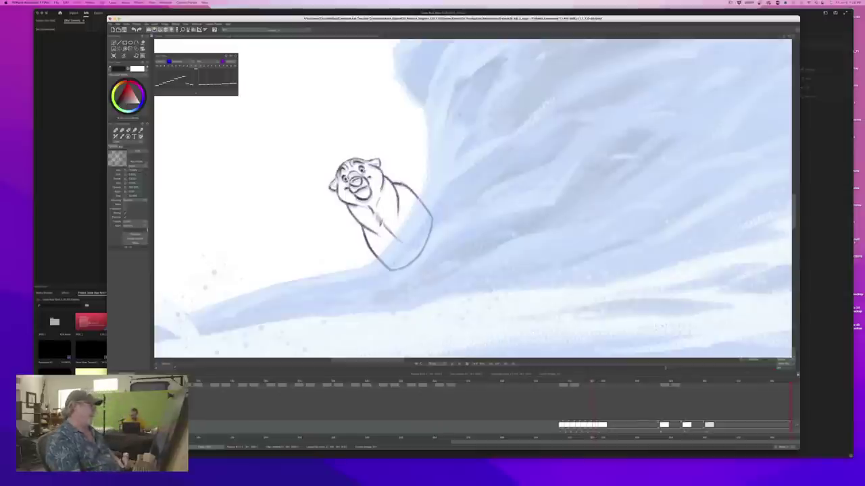
{"action": "key", "text": "Left"}
{"action": "key", "text": "Right"}
{"action": "key", "text": "Left"}
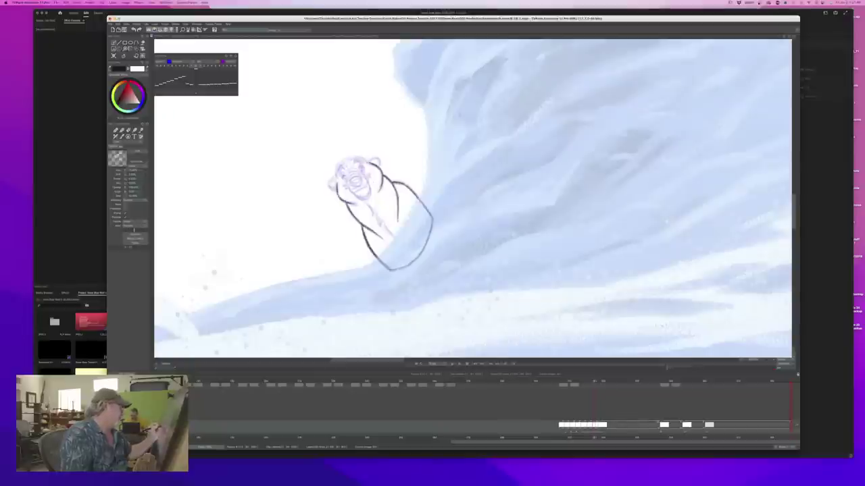
{"action": "left_click_drag", "start_coordinate": [370, 205], "coordinate": [399, 241]}
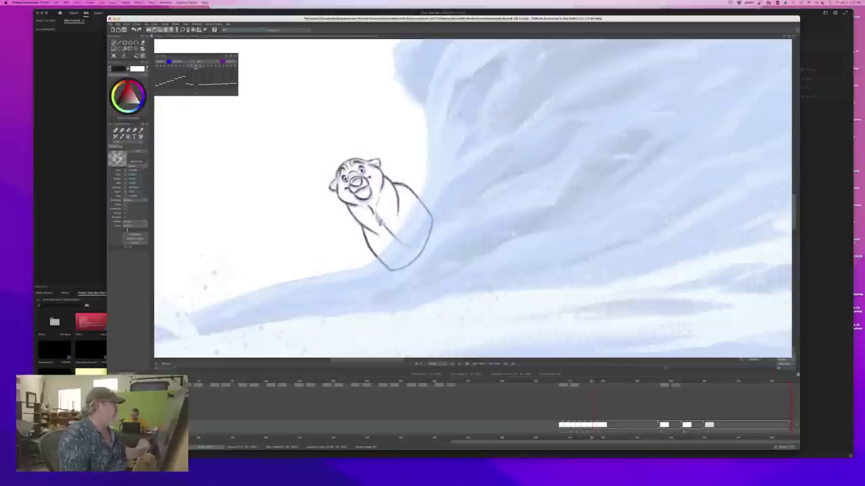
Draw the bear's nose on the in-between, flipping repeatedly to the previous drawing to judge its position
{"action": "key", "text": "Right"}
{"action": "key", "text": "Left"}
{"action": "key", "text": "Right"}
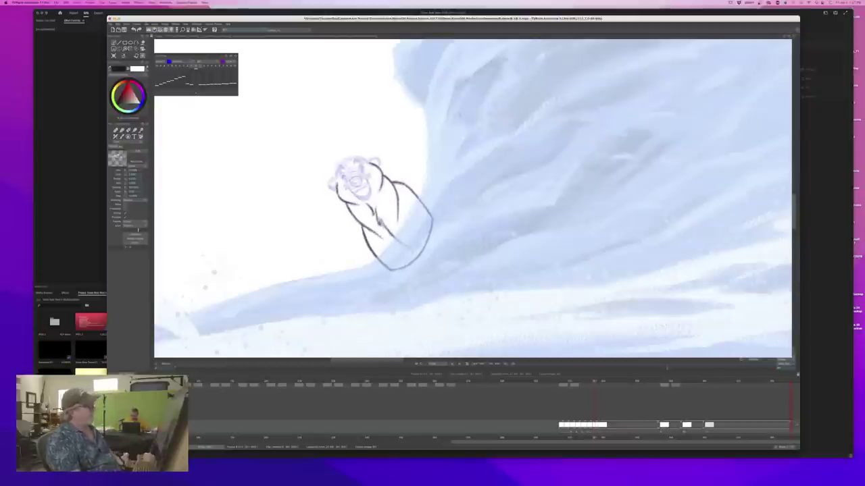
{"action": "key", "text": "Left"}
{"action": "key", "text": "Right"}
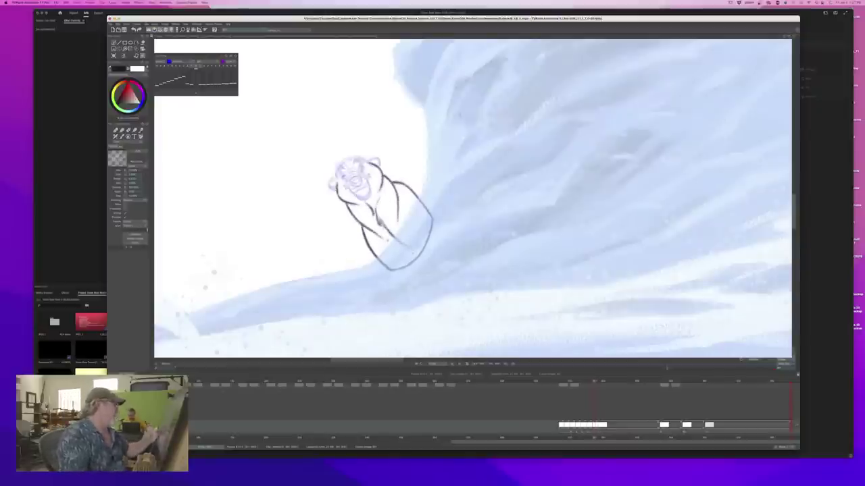
{"action": "key", "text": "Left"}
{"action": "key", "text": "Right"}
{"action": "key", "text": "Left"}
{"action": "key", "text": "Right"}
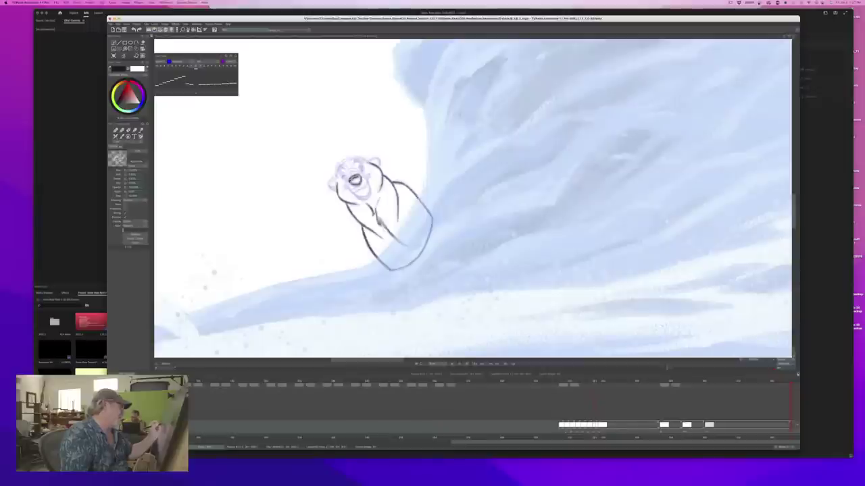
Draw the bear's muzzle and open mouth around the nose, comparing them with the previous drawing
{"action": "key", "text": "Left"}
{"action": "key", "text": "Right"}
{"action": "key", "text": "Left"}
{"action": "key", "text": "Right"}
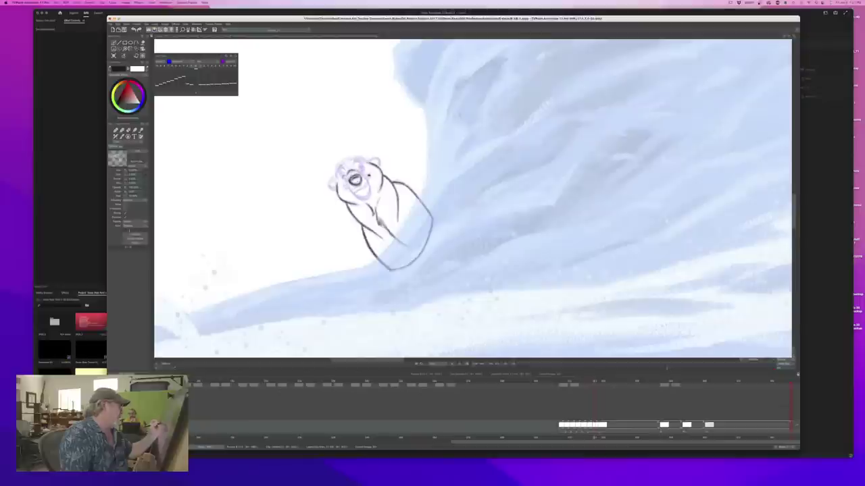
{"action": "left_click_drag", "start_coordinate": [348, 178], "coordinate": [362, 174]}
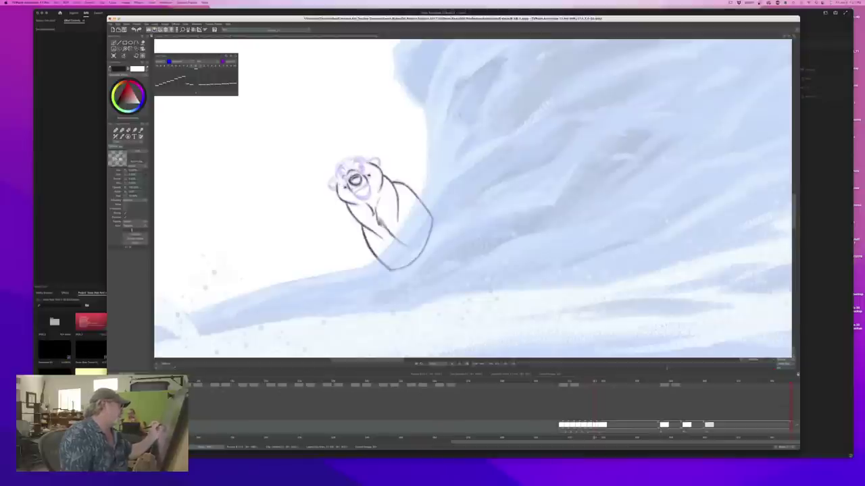
{"action": "left_click_drag", "start_coordinate": [353, 187], "coordinate": [366, 186]}
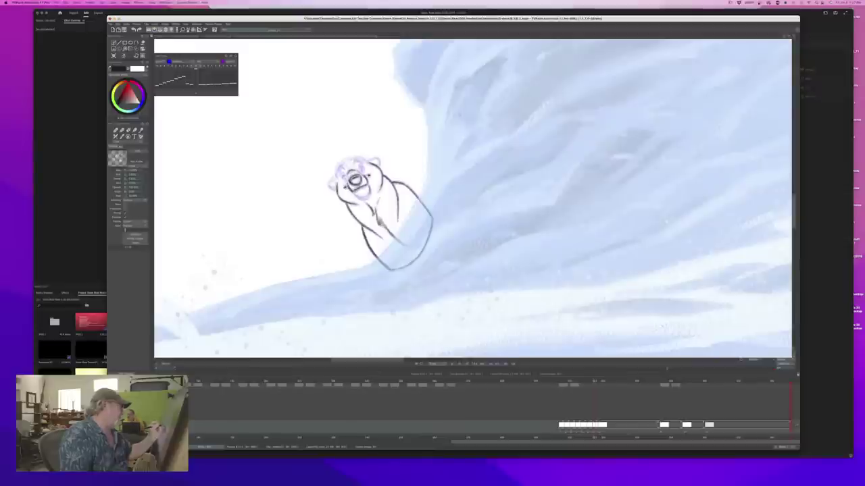
{"action": "mouse_move", "coordinate": [353, 192]}
{"action": "left_mouse_down"}
{"action": "mouse_move", "coordinate": [369, 194]}
{"action": "mouse_move", "coordinate": [356, 195]}
{"action": "left_mouse_up"}
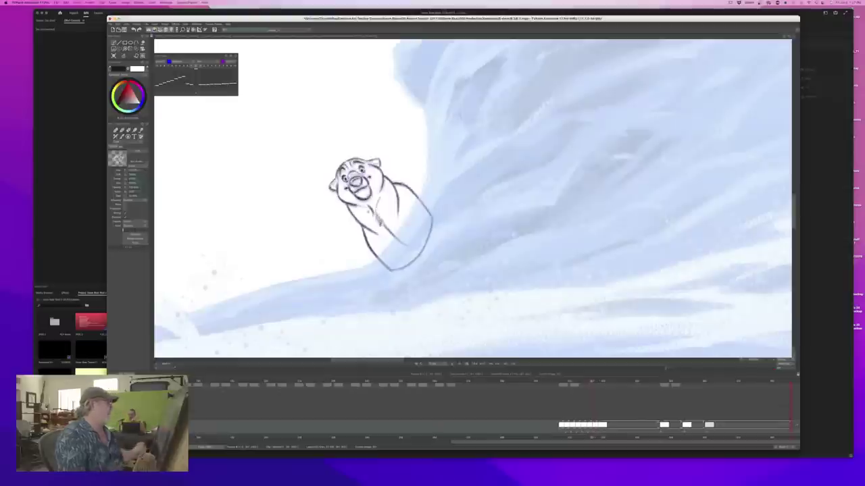
Draw the bear's eyes, brows, top of the head and ears on the in-between, flipping to the previous drawing for comparison
{"action": "key", "text": "Right"}
{"action": "key", "text": "Left"}
{"action": "key", "text": "Right"}
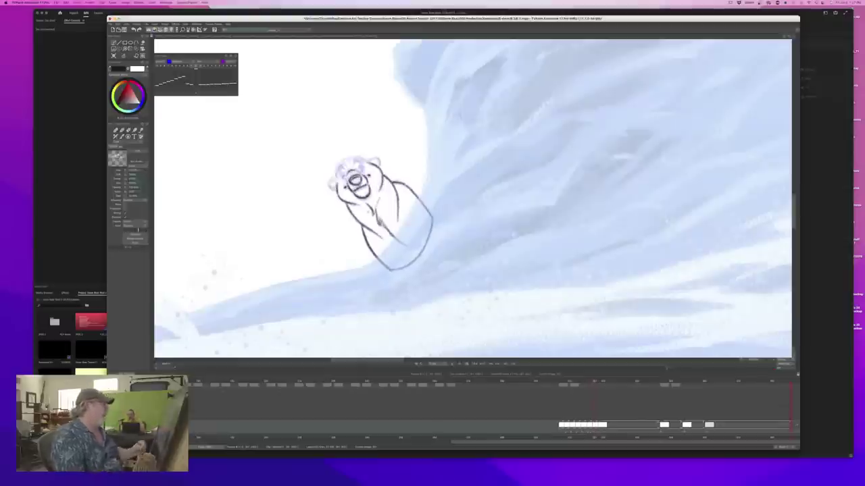
{"action": "key", "text": "Left"}
{"action": "key", "text": "Right"}
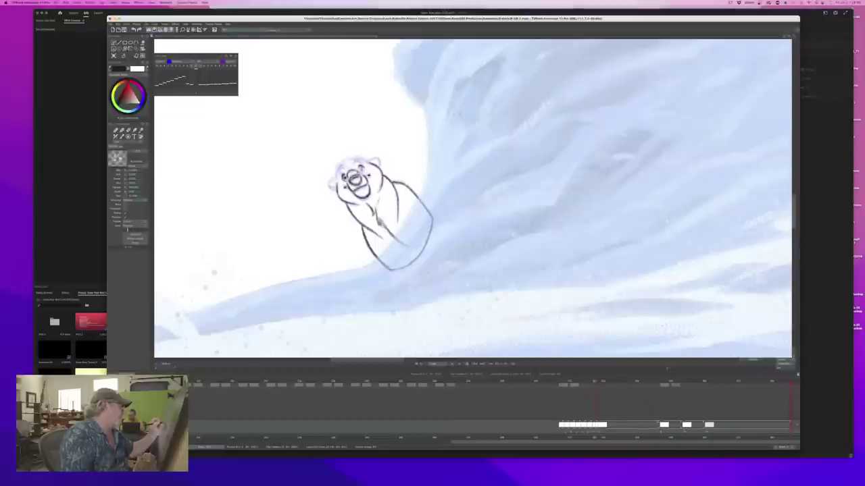
{"action": "key", "text": "Left"}
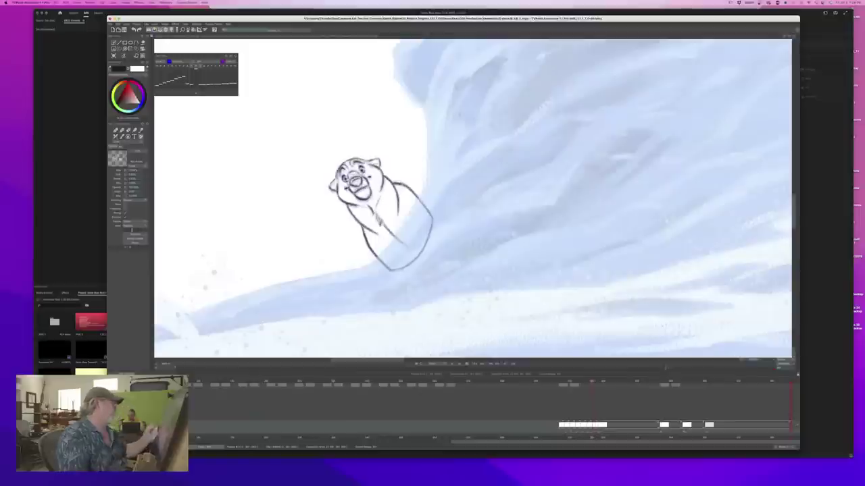
{"action": "key", "text": "Right"}
{"action": "key", "text": "Left"}
{"action": "key", "text": "Right"}
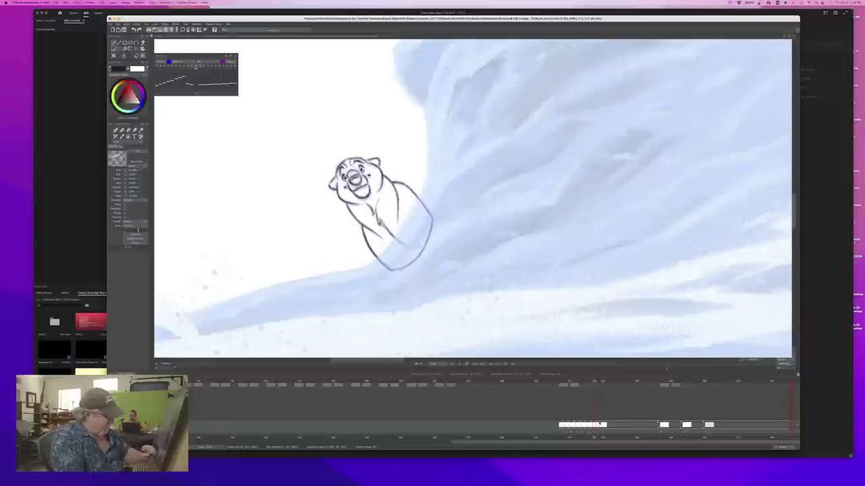
Shift the following drawing along the timeline, add a blank in-between in the gap, and compare it with the previous drawing
{"action": "left_click_drag", "start_coordinate": [600, 424], "coordinate": [606, 425]}
{"action": "left_click_drag", "start_coordinate": [593, 383], "coordinate": [599, 381]}
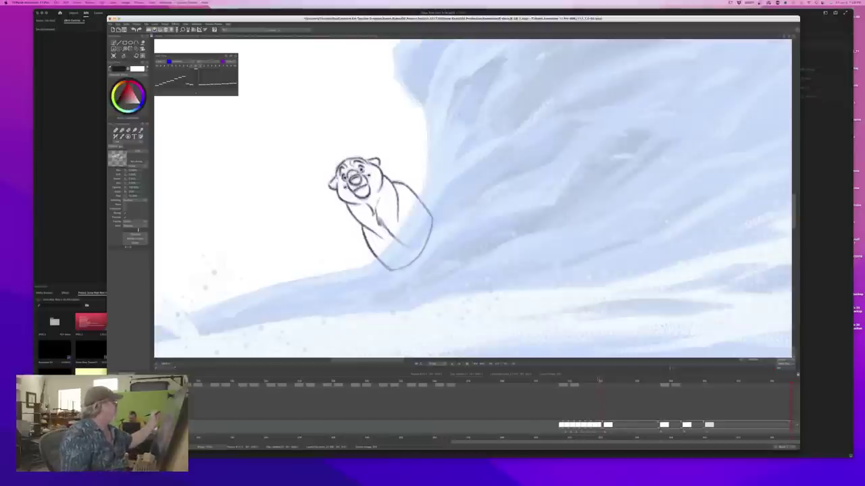
{"action": "key", "text": "Right"}
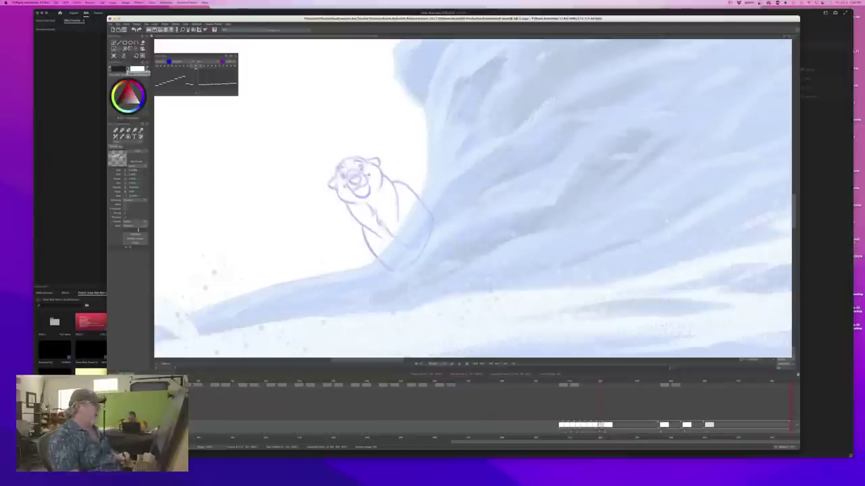
{"action": "key", "text": "Left"}
{"action": "key", "text": "Right"}
{"action": "key", "text": "Left"}
{"action": "key", "text": "Right"}
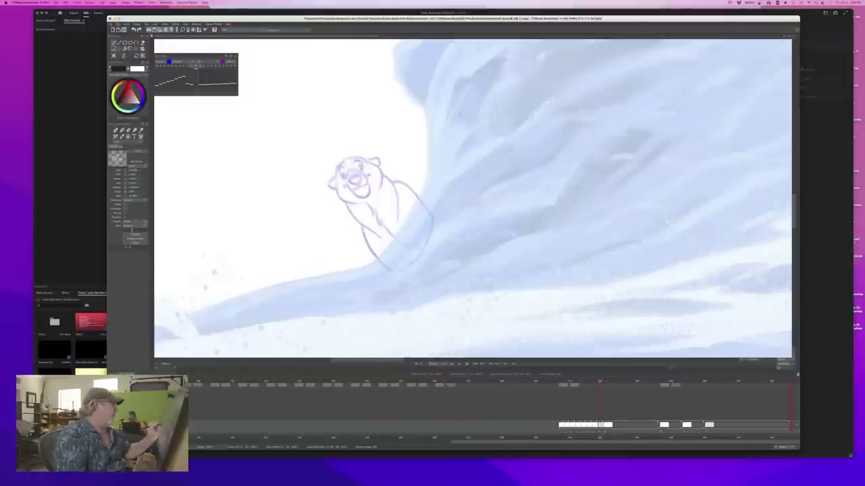
Trace the bear's back, shoulder, front and lower body outline on the blank in-between, flipping to check against the previous drawing
{"action": "left_click_drag", "start_coordinate": [391, 182], "coordinate": [426, 208]}
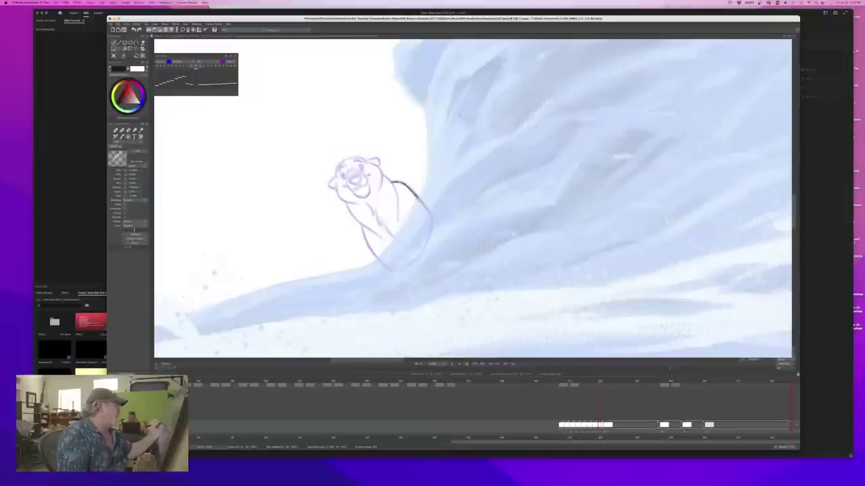
{"action": "mouse_move", "coordinate": [382, 173]}
{"action": "left_mouse_down"}
{"action": "mouse_move", "coordinate": [398, 197]}
{"action": "mouse_move", "coordinate": [397, 222]}
{"action": "left_mouse_up"}
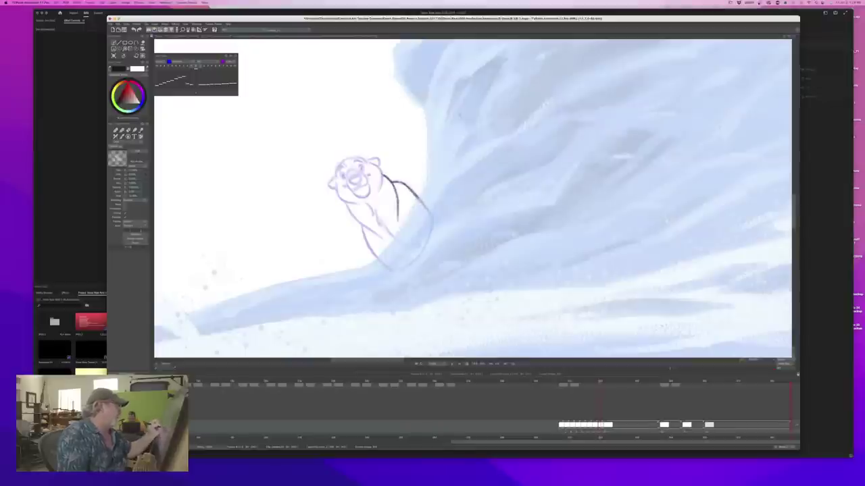
{"action": "mouse_move", "coordinate": [345, 202]}
{"action": "left_mouse_down"}
{"action": "mouse_move", "coordinate": [381, 237]}
{"action": "mouse_move", "coordinate": [365, 240]}
{"action": "mouse_move", "coordinate": [384, 266]}
{"action": "left_mouse_up"}
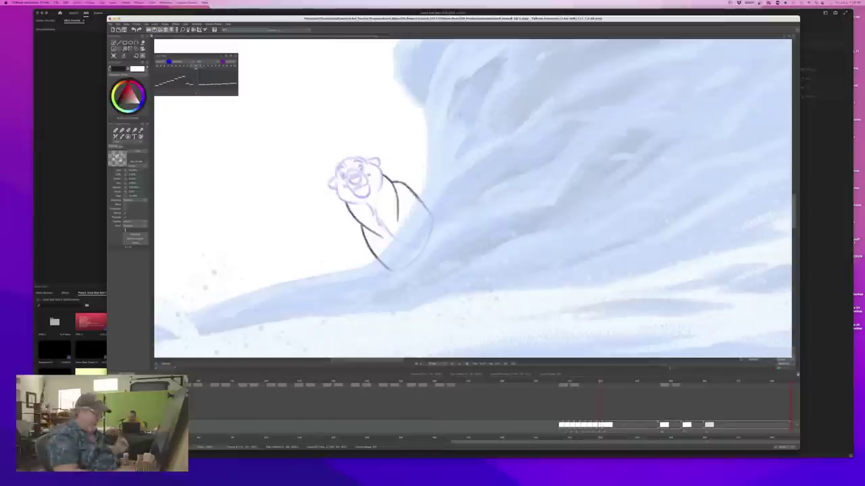
{"action": "key", "text": "Left"}
{"action": "key", "text": "Right"}
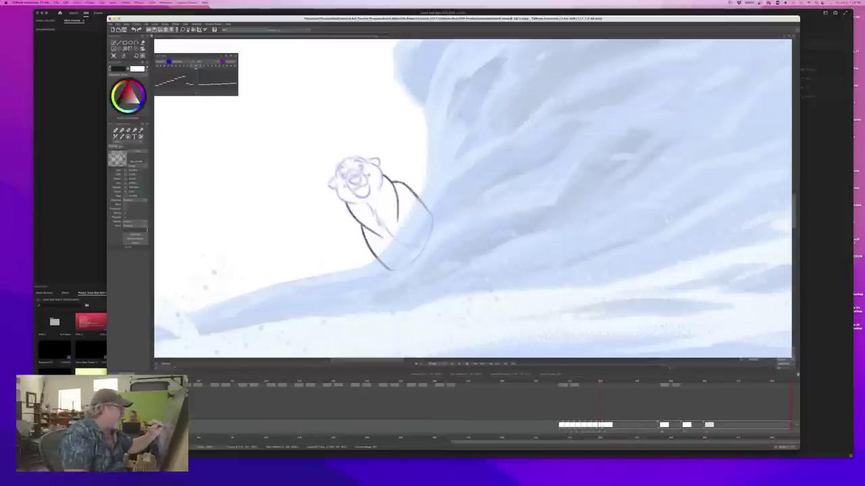
{"action": "left_click_drag", "start_coordinate": [432, 214], "coordinate": [430, 238]}
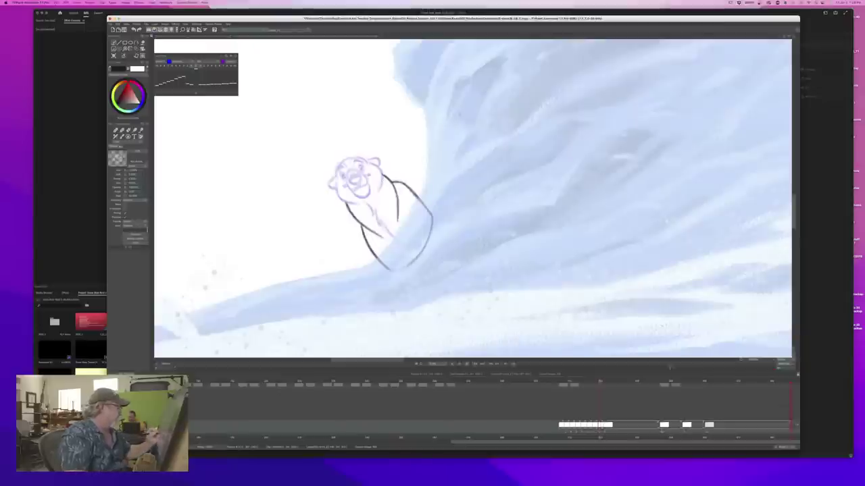
{"action": "key", "text": "Left"}
{"action": "key", "text": "Right"}
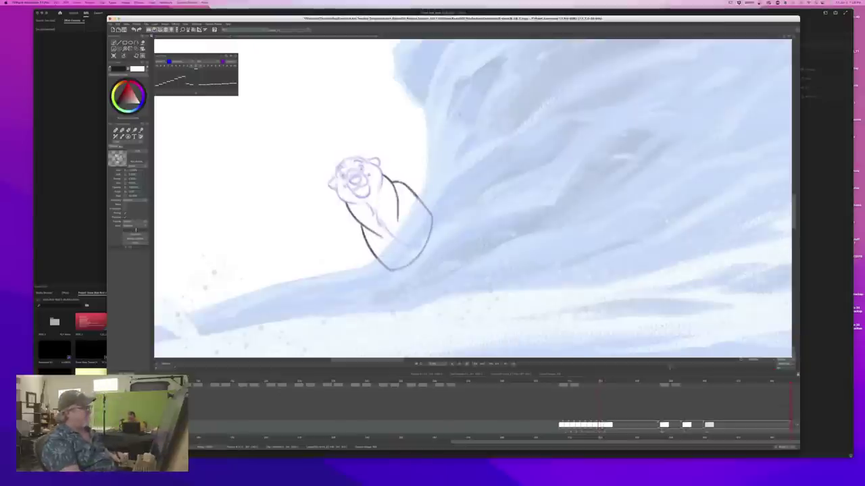
Draw the bear's face, head, ears and chest fur on the in-between, and save the project
{"action": "key", "text": "Left"}
{"action": "key", "text": "Right"}
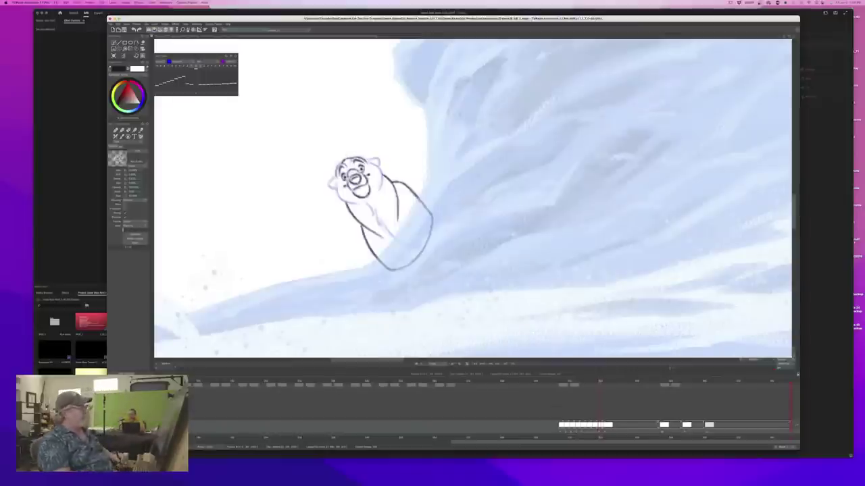
{"action": "key", "text": "super+s"}
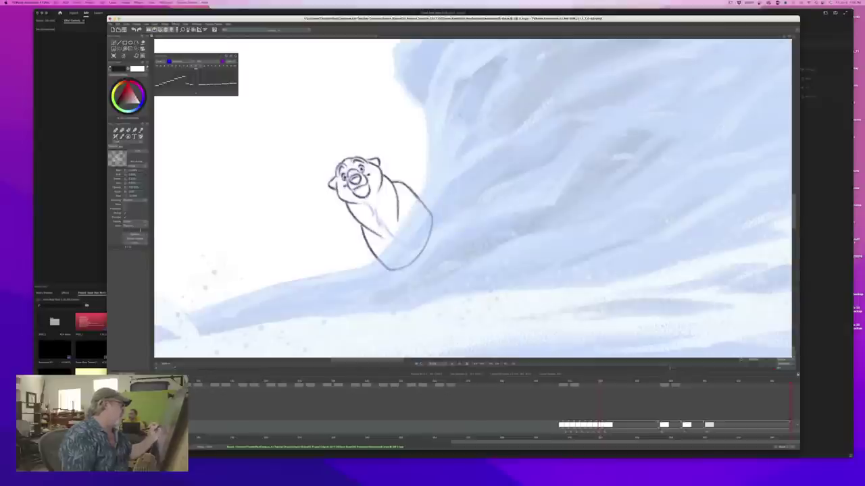
{"action": "left_click_drag", "start_coordinate": [374, 209], "coordinate": [394, 237]}
{"action": "left_click_drag", "start_coordinate": [384, 227], "coordinate": [399, 242]}
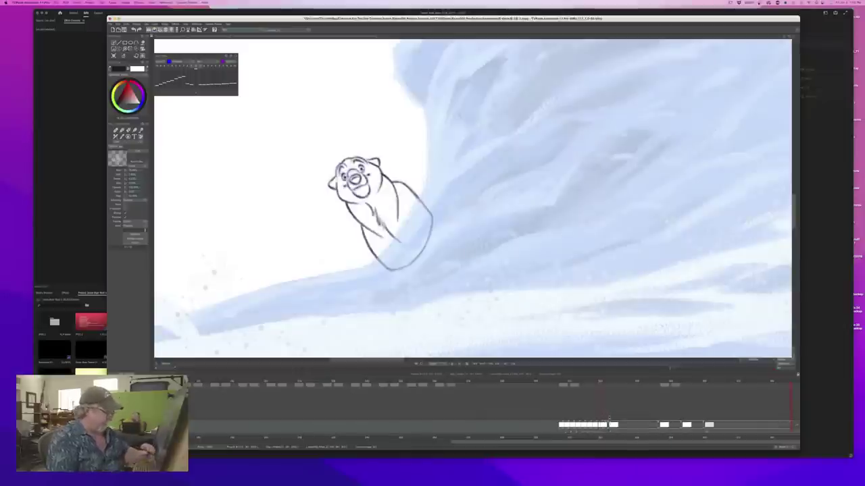
Move the next drawing further along the timeline to open a gap and insert a blank in-between there
{"action": "left_click_drag", "start_coordinate": [607, 425], "coordinate": [619, 425]}
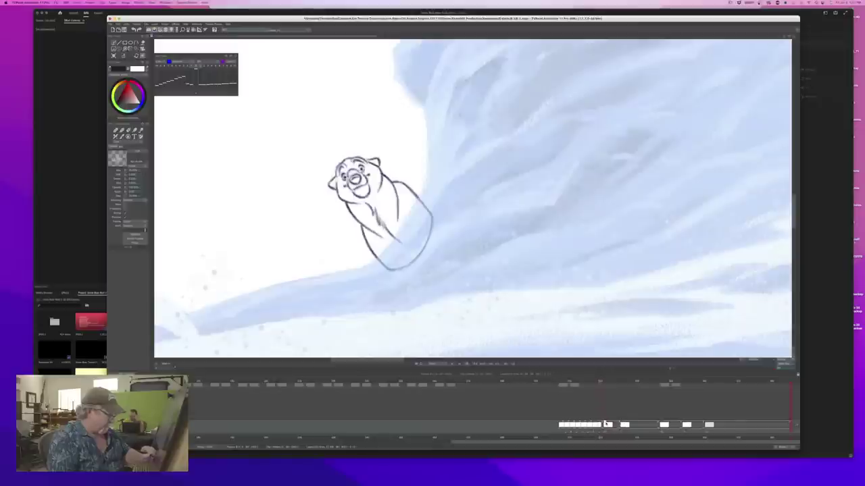
{"action": "left_click", "coordinate": [607, 425]}
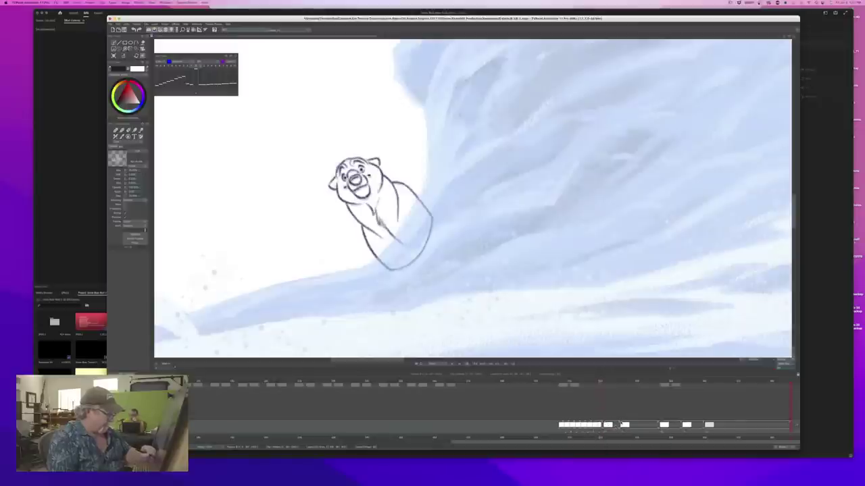
{"action": "left_click_drag", "start_coordinate": [621, 425], "coordinate": [629, 425]}
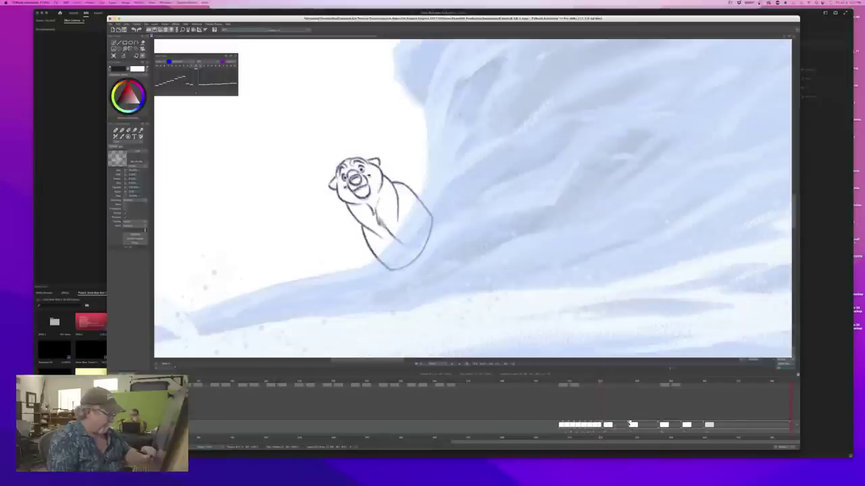
{"action": "left_click", "coordinate": [615, 384]}
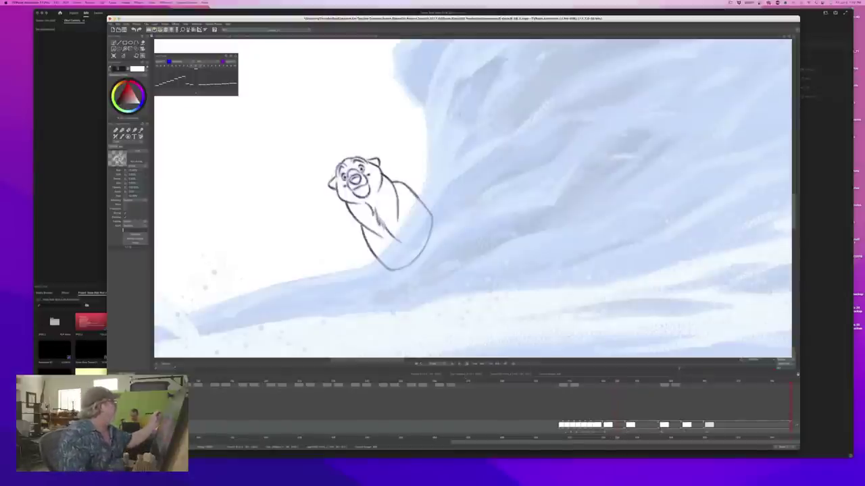
{"action": "left_click", "coordinate": [113, 56]}
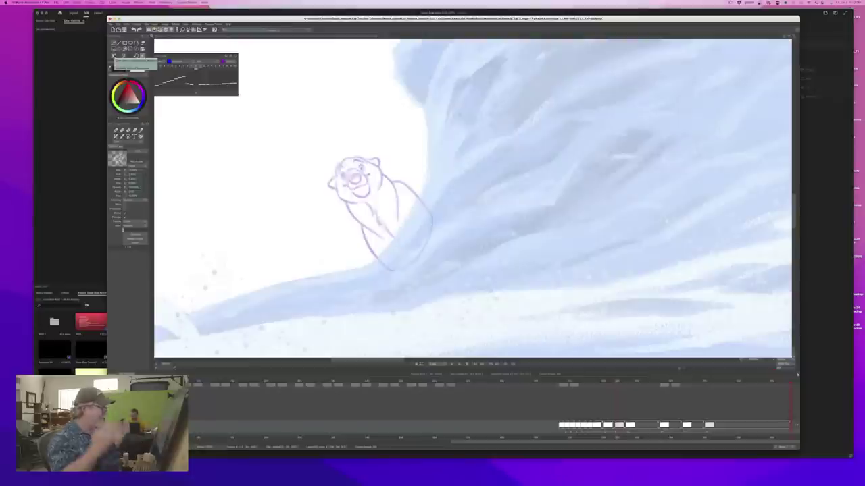
Draw the bear's nose, muzzle and mouth on the new in-between, flipping to the previous drawing for reference
{"action": "key", "text": "Left"}
{"action": "key", "text": "Right"}
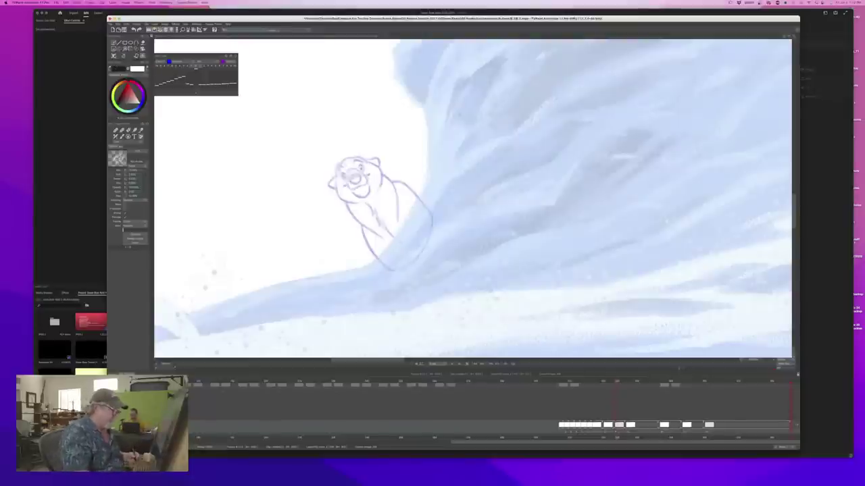
{"action": "key", "text": "Left"}
{"action": "key", "text": "Right"}
{"action": "key", "text": "Left"}
{"action": "key", "text": "Right"}
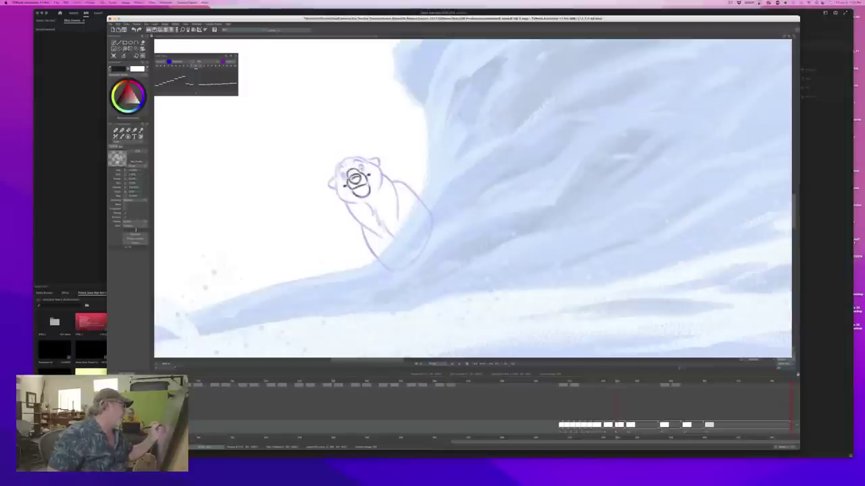
Draw the bear's eyes, brows, chest fur, head outline and ears on the in-between
{"action": "left_click_drag", "start_coordinate": [365, 202], "coordinate": [401, 242]}
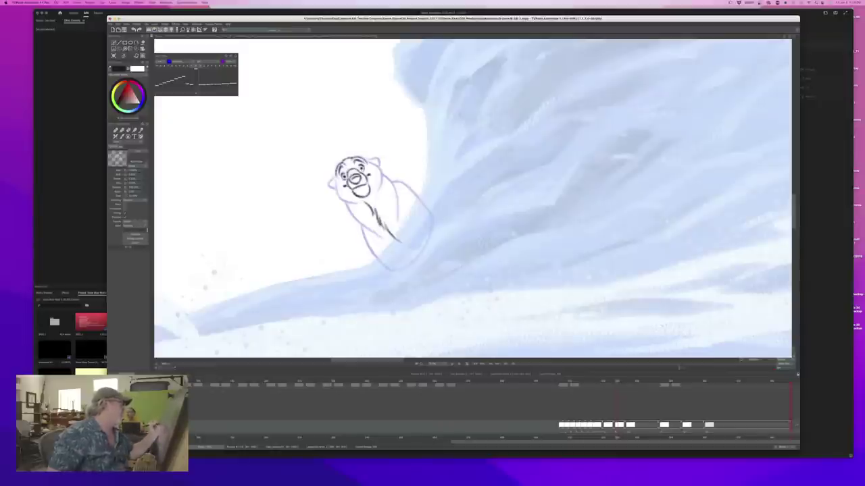
{"action": "mouse_move", "coordinate": [366, 161]}
{"action": "left_mouse_down"}
{"action": "mouse_move", "coordinate": [378, 167]}
{"action": "mouse_move", "coordinate": [381, 187]}
{"action": "mouse_move", "coordinate": [336, 192]}
{"action": "mouse_move", "coordinate": [339, 198]}
{"action": "left_mouse_up"}
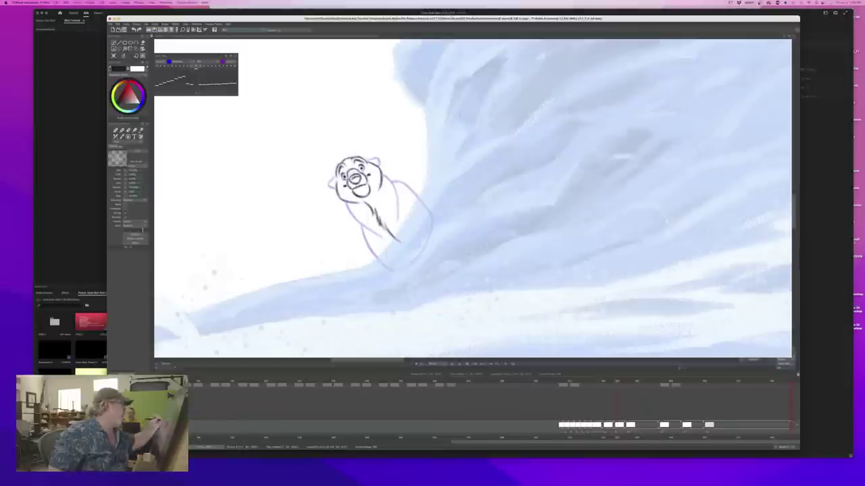
{"action": "left_click_drag", "start_coordinate": [335, 177], "coordinate": [331, 186]}
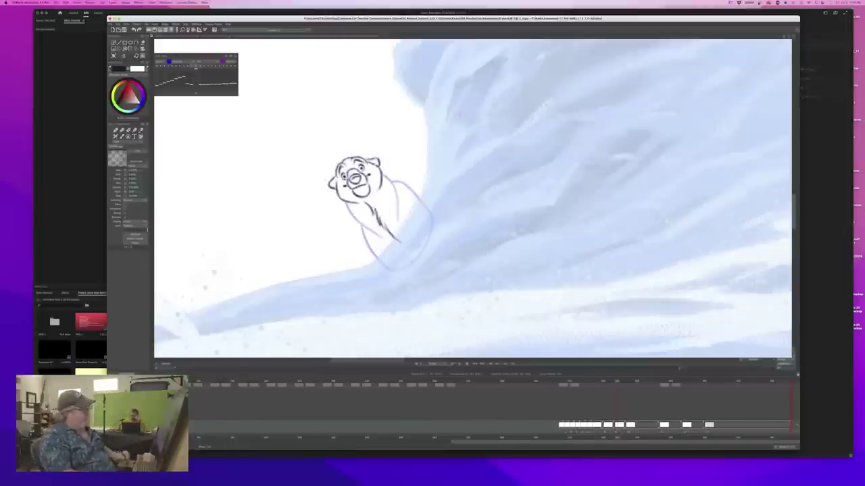
Trace the bear's shoulder, front, back and rounded lower body to complete the in-between's outline
{"action": "left_click_drag", "start_coordinate": [381, 175], "coordinate": [399, 211]}
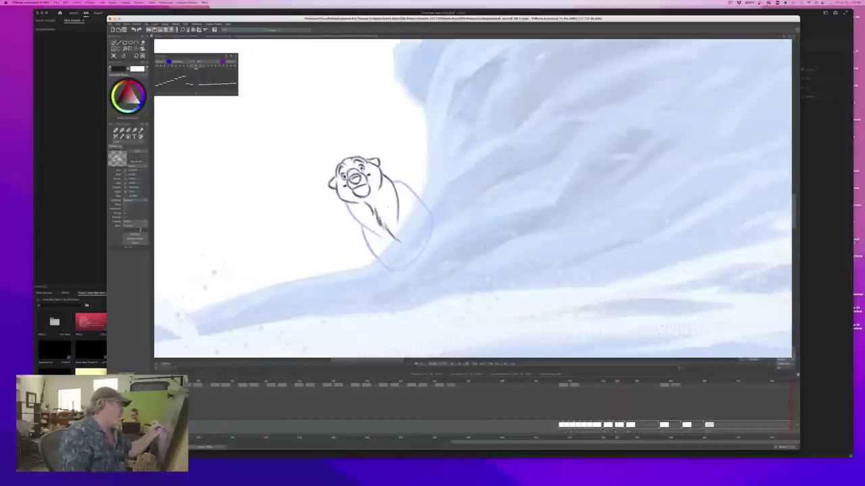
{"action": "left_click_drag", "start_coordinate": [345, 201], "coordinate": [379, 233]}
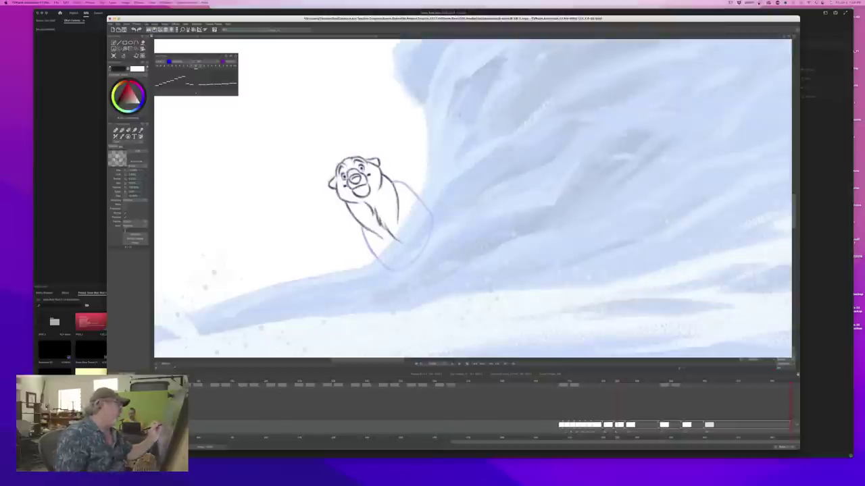
{"action": "left_click_drag", "start_coordinate": [391, 181], "coordinate": [421, 202]}
{"action": "left_click_drag", "start_coordinate": [365, 228], "coordinate": [385, 267]}
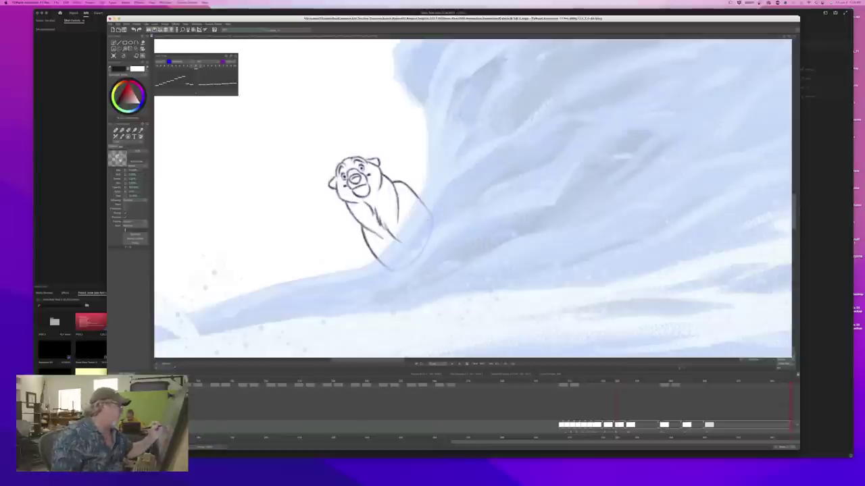
{"action": "mouse_move", "coordinate": [429, 215]}
{"action": "left_mouse_down"}
{"action": "mouse_move", "coordinate": [433, 241]}
{"action": "mouse_move", "coordinate": [421, 253]}
{"action": "left_mouse_up"}
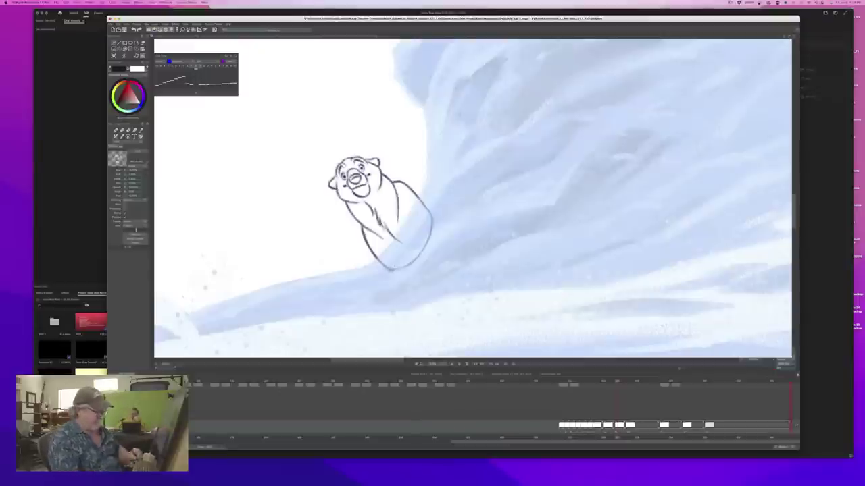
Flip back and forward through the recent in-betweens to examine the bear's motion
{"action": "key", "text": "Left"}
{"action": "key", "text": "Left"}
{"action": "key", "text": "Left"}
{"action": "key", "text": "Left"}
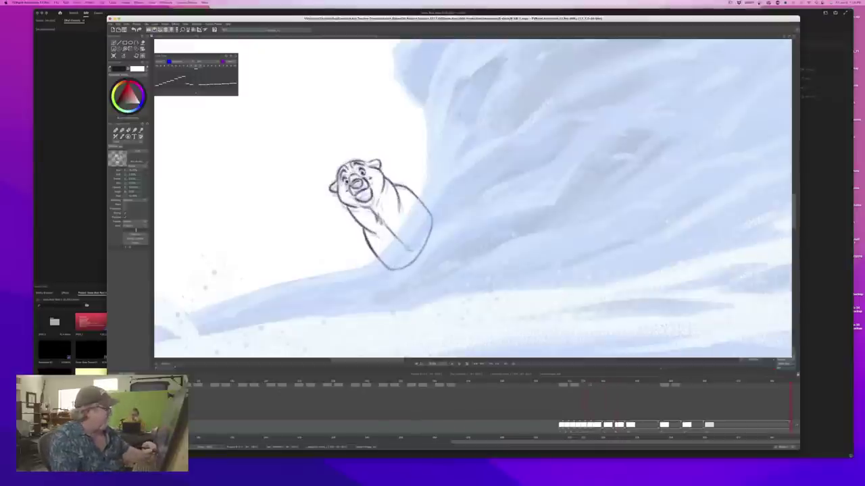
{"action": "key", "text": "Right"}
{"action": "key", "text": "Right"}
{"action": "key", "text": "Right"}
{"action": "key", "text": "Right"}
{"action": "key", "text": "Right"}
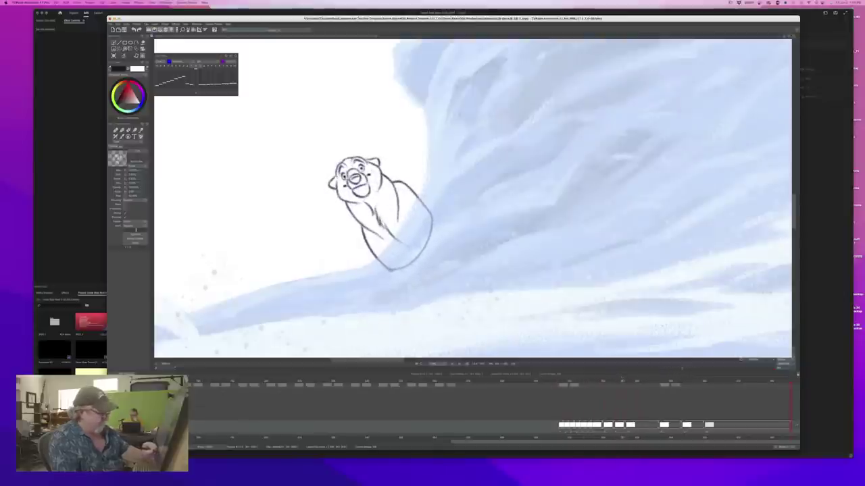
Push the next drawing further along the timeline and insert another blank in-between after the finished one
{"action": "left_click_drag", "start_coordinate": [627, 424], "coordinate": [640, 425]}
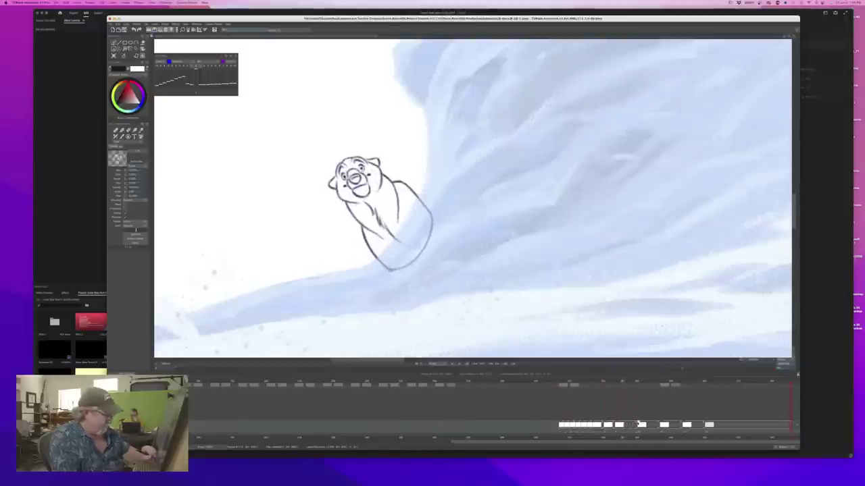
{"action": "left_click_drag", "start_coordinate": [623, 383], "coordinate": [628, 382]}
{"action": "left_click", "coordinate": [114, 56]}
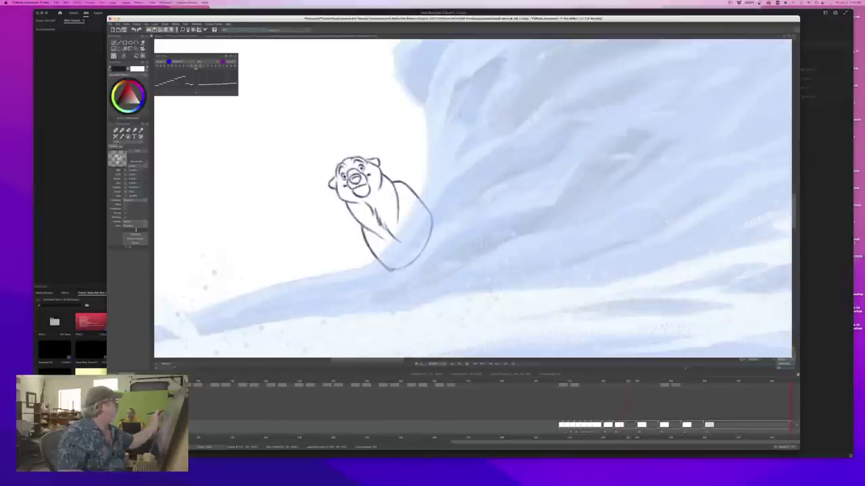
{"action": "key", "text": "Right"}
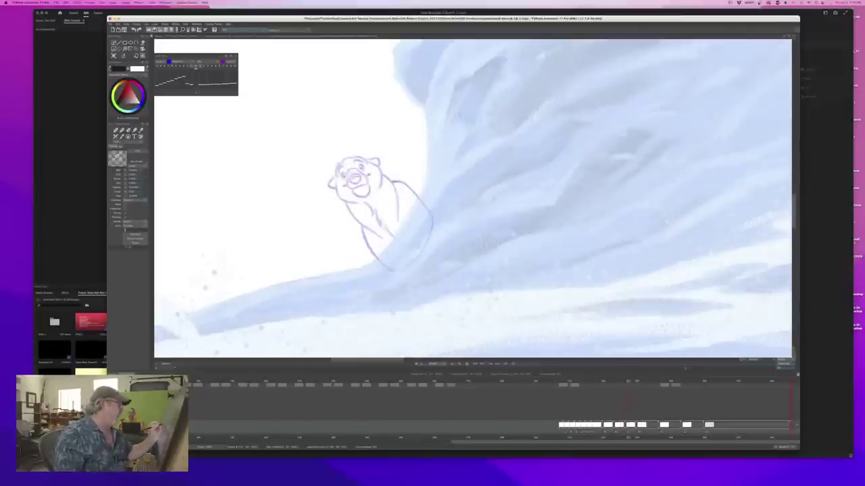
Trace the bear's body outline, face and chest fur on the blank in-between from the light-table drawings, and save the project
{"action": "left_click_drag", "start_coordinate": [392, 181], "coordinate": [425, 206]}
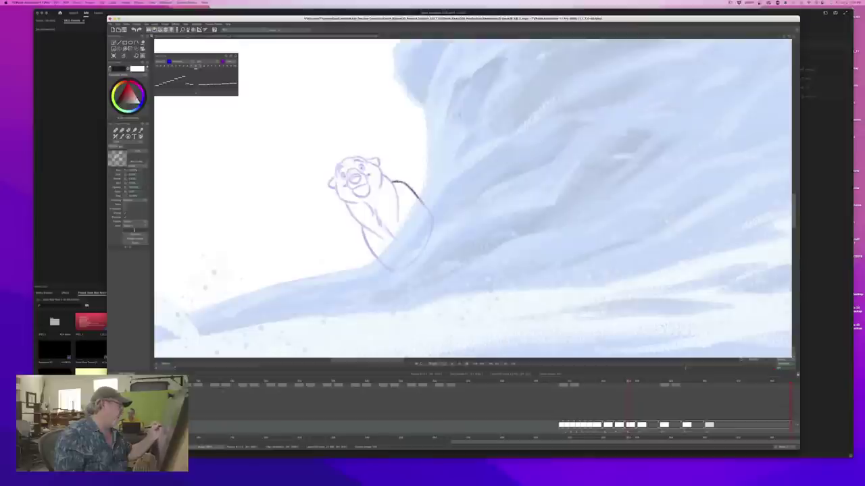
{"action": "left_click_drag", "start_coordinate": [363, 226], "coordinate": [379, 259]}
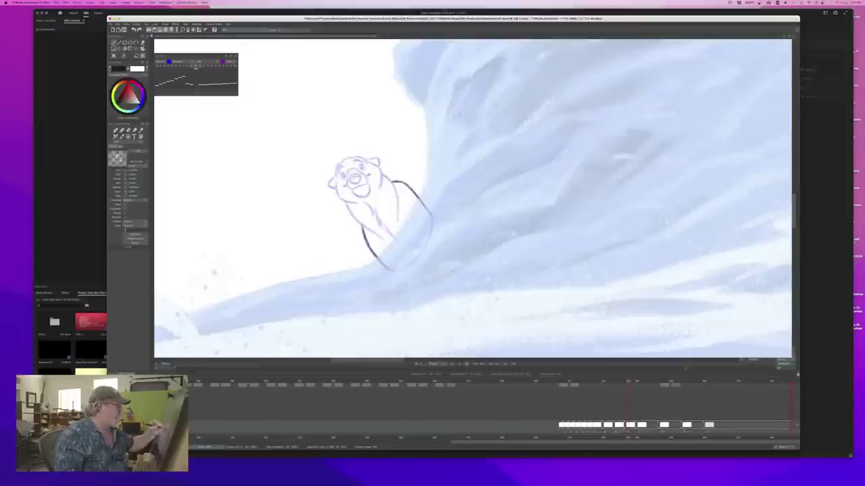
{"action": "left_click_drag", "start_coordinate": [432, 231], "coordinate": [404, 267]}
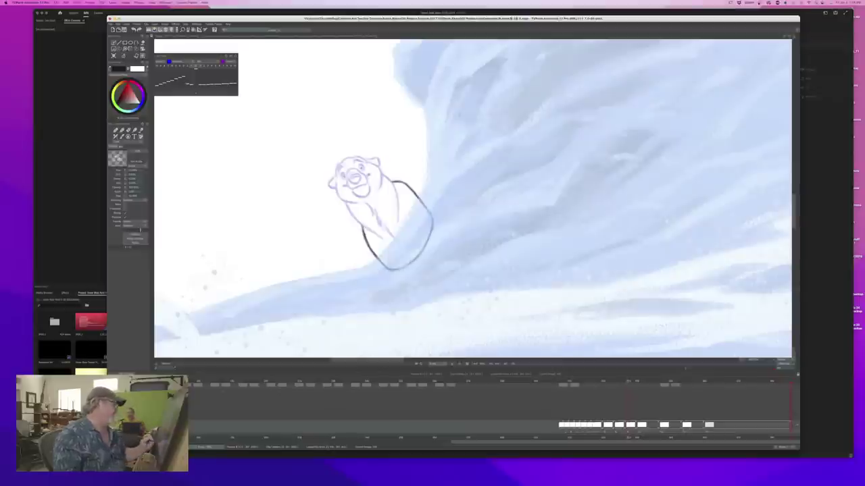
{"action": "left_click_drag", "start_coordinate": [383, 174], "coordinate": [399, 215]}
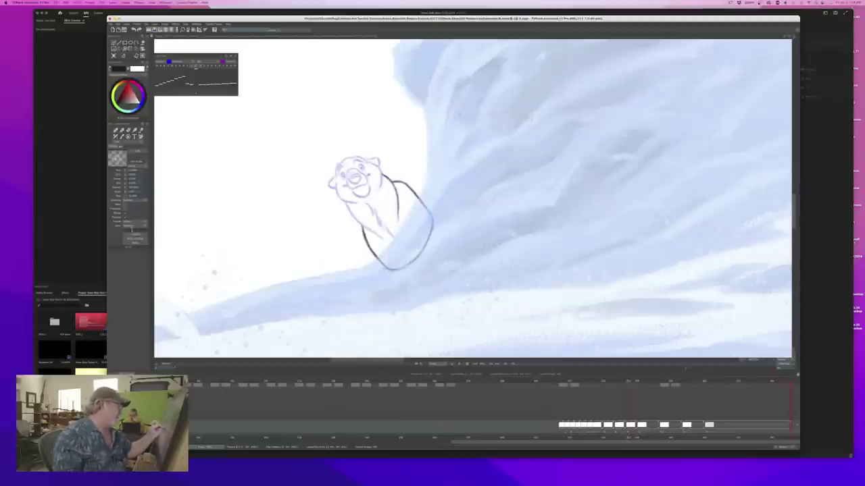
{"action": "left_click_drag", "start_coordinate": [346, 202], "coordinate": [380, 237]}
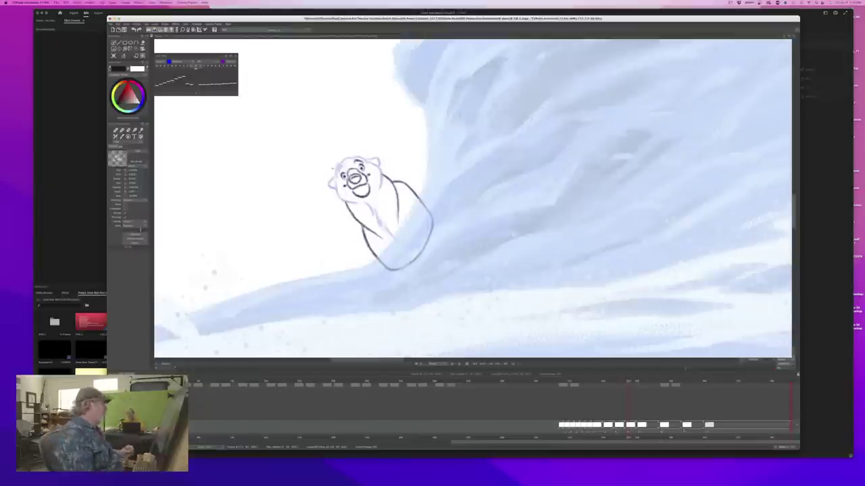
{"action": "key", "text": "super+s"}
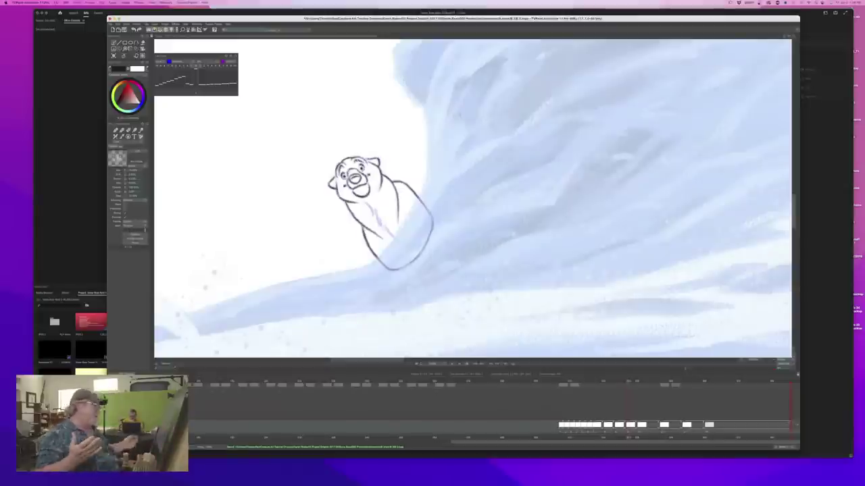
{"action": "left_click_drag", "start_coordinate": [366, 203], "coordinate": [396, 239]}
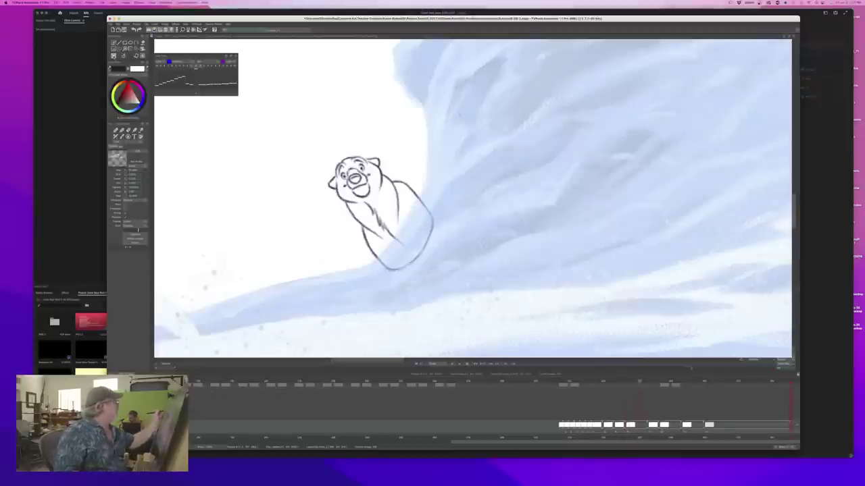
Start the next in-between and trace the bear's back, lower body, front and shoulder lines
{"action": "left_click", "coordinate": [113, 56]}
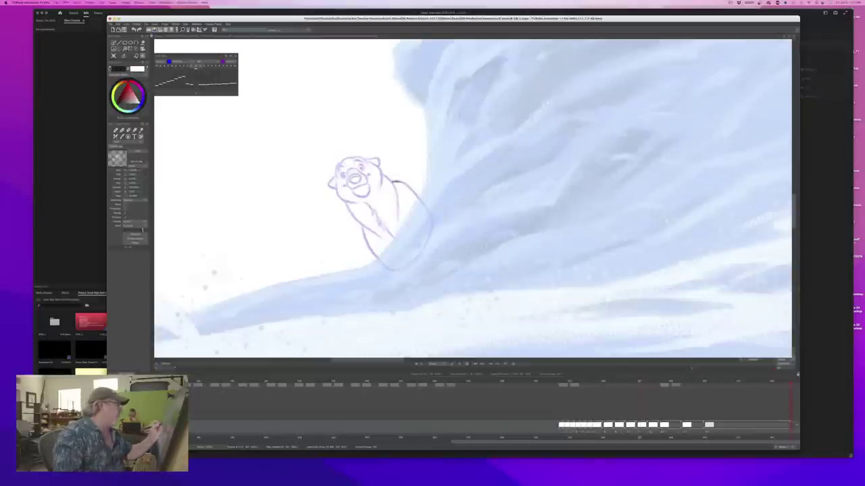
{"action": "left_click_drag", "start_coordinate": [404, 184], "coordinate": [430, 215]}
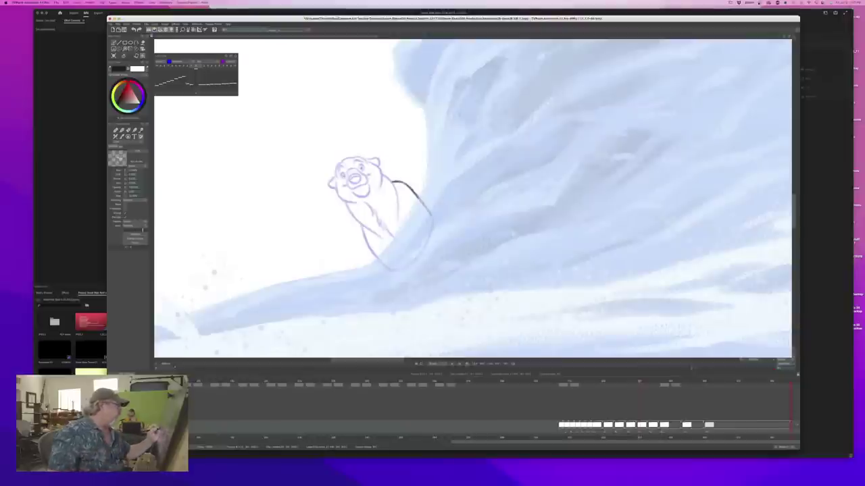
{"action": "left_click_drag", "start_coordinate": [362, 227], "coordinate": [391, 270]}
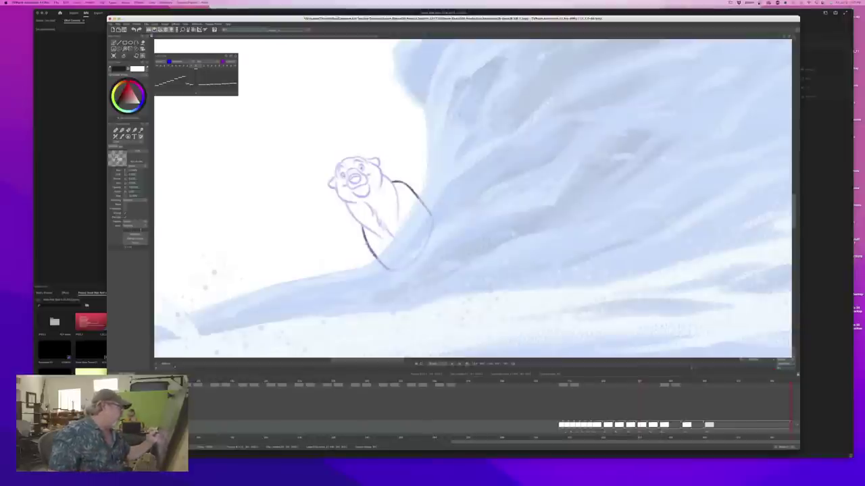
{"action": "mouse_move", "coordinate": [430, 215]}
{"action": "left_mouse_down"}
{"action": "mouse_move", "coordinate": [412, 263]}
{"action": "mouse_move", "coordinate": [393, 270]}
{"action": "left_mouse_up"}
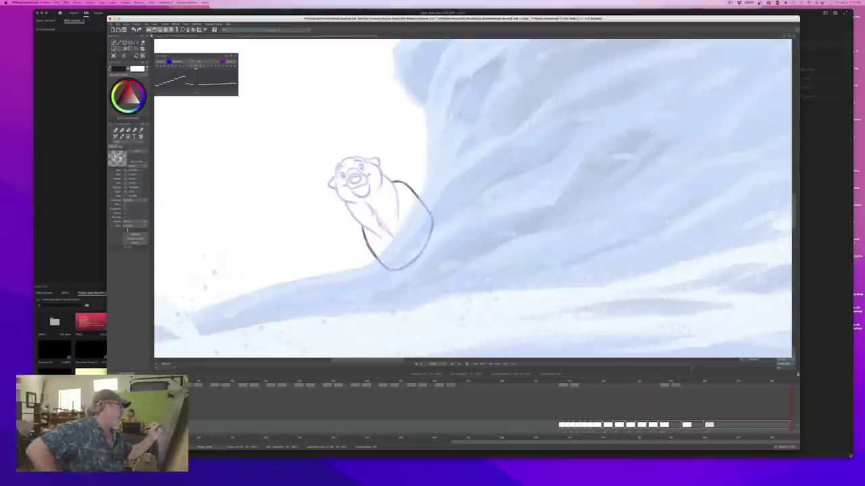
{"action": "left_click_drag", "start_coordinate": [358, 218], "coordinate": [378, 237]}
{"action": "left_click_drag", "start_coordinate": [382, 175], "coordinate": [398, 213]}
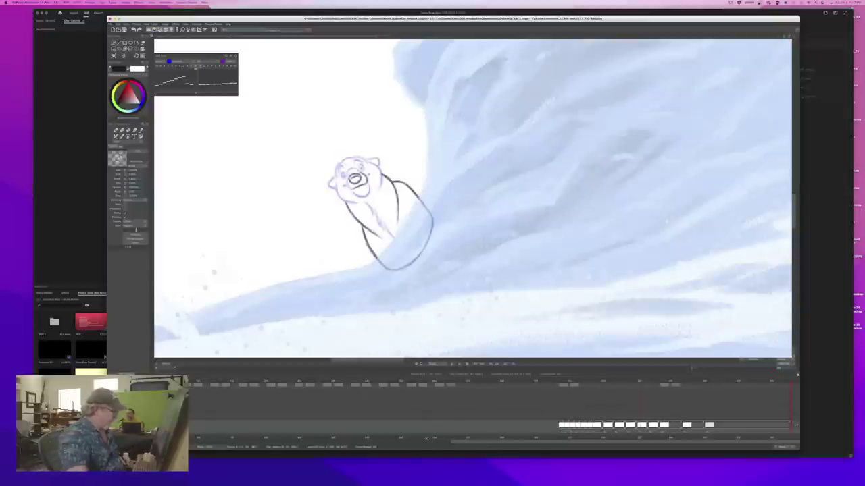
Switch to Premiere Pro, scrub back through the film's sequence to examine earlier shots, and return to TVPaint
{"action": "mouse_move", "coordinate": [356, 477]}
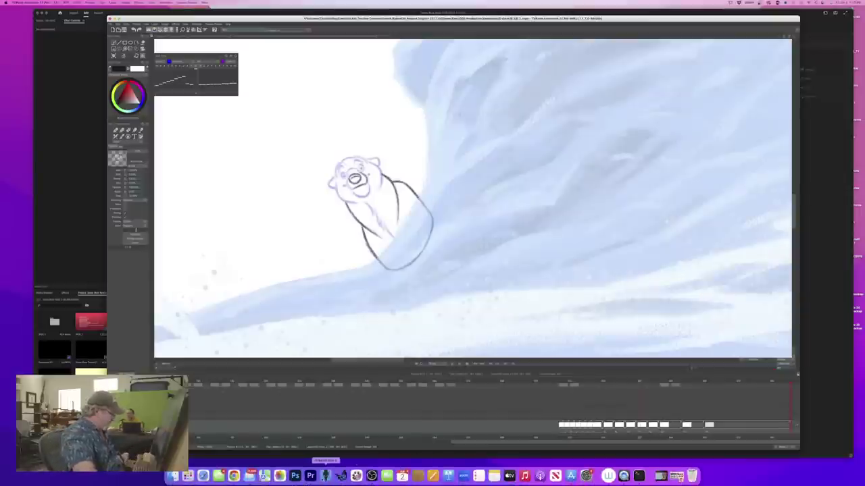
{"action": "left_click", "coordinate": [310, 476]}
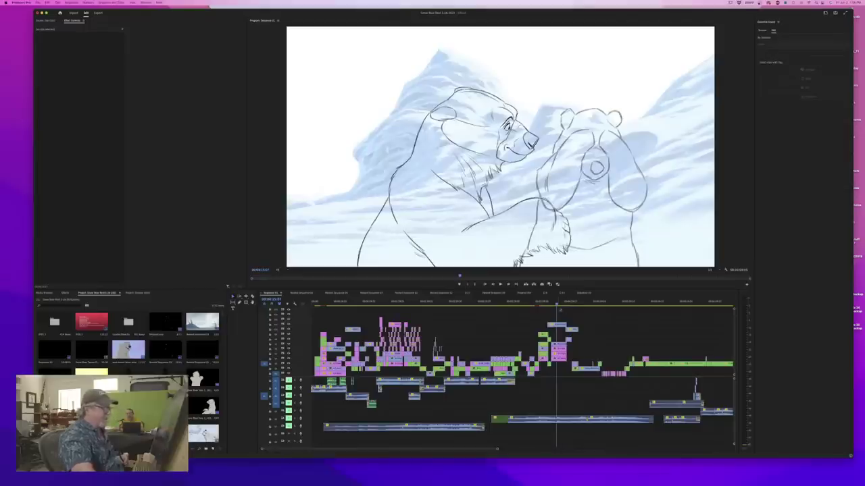
{"action": "left_click", "coordinate": [548, 305]}
{"action": "left_click_drag", "start_coordinate": [548, 305], "coordinate": [548, 306]}
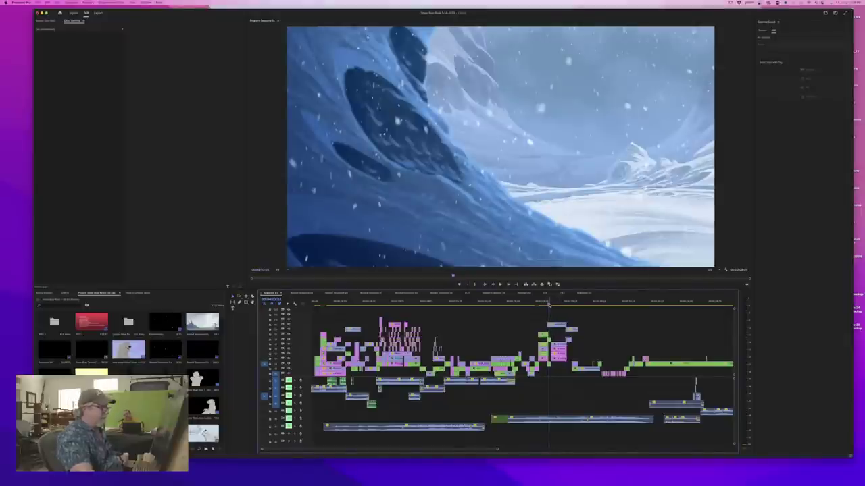
{"action": "left_click_drag", "start_coordinate": [548, 305], "coordinate": [485, 315]}
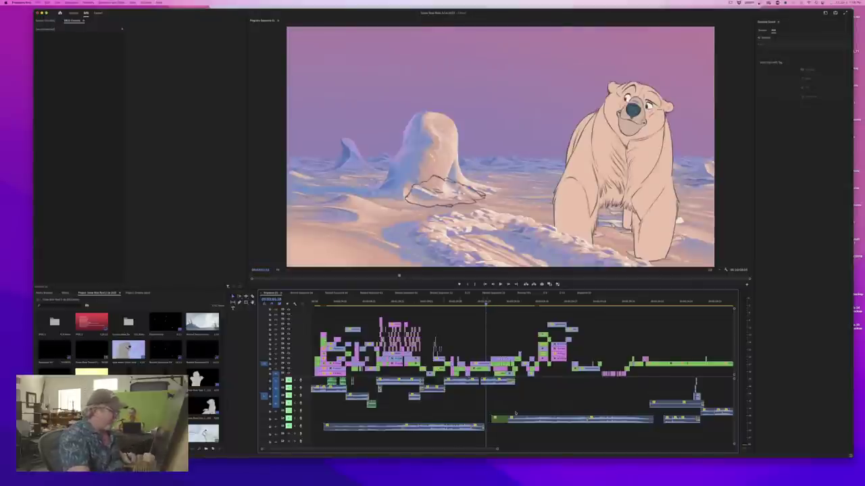
{"action": "mouse_move", "coordinate": [402, 477]}
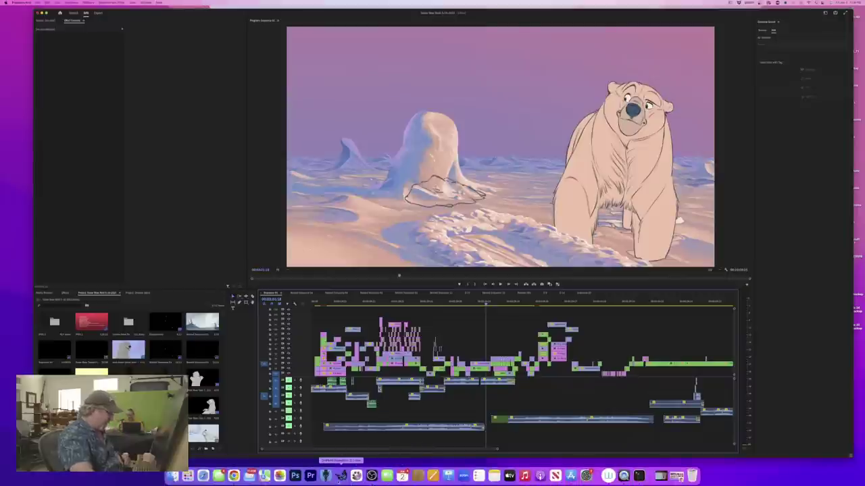
{"action": "left_click", "coordinate": [340, 477]}
Flip between the neighbouring drawings and finish the bear's face, chest fur and ears on the in-between
{"action": "key", "text": "Right"}
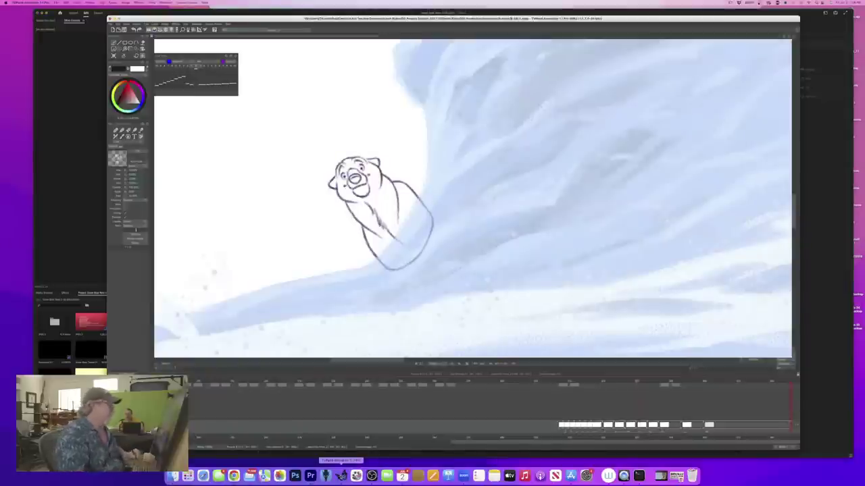
{"action": "key", "text": "Left"}
{"action": "key", "text": "Right"}
{"action": "key", "text": "Left"}
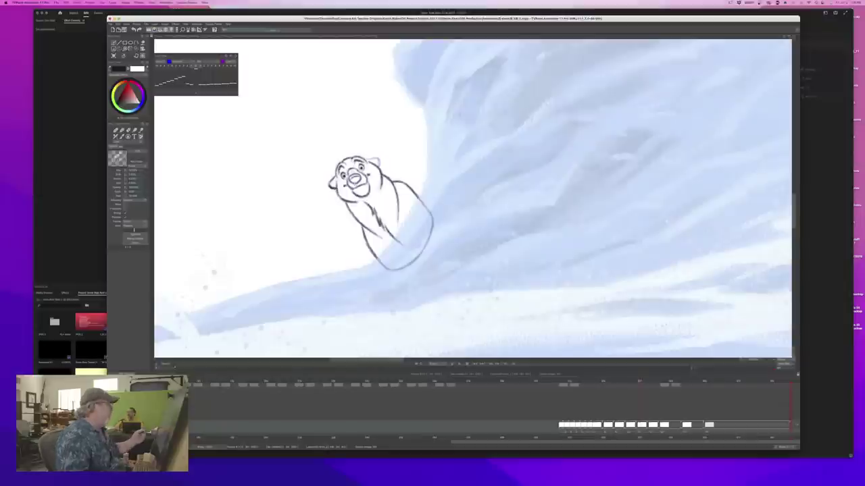
{"action": "left_click_drag", "start_coordinate": [369, 161], "coordinate": [379, 165]}
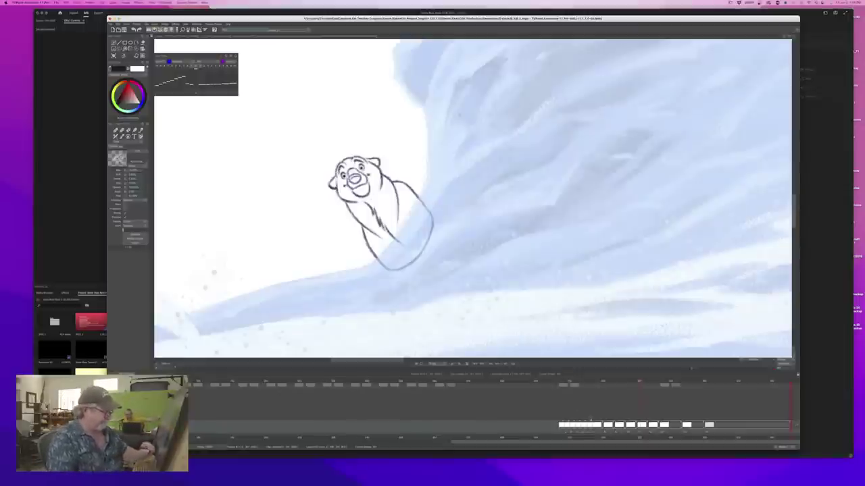
Select the small bear's drawings on the timeline and play them back to examine the motion
{"action": "left_click_drag", "start_coordinate": [784, 432], "coordinate": [561, 426]}
{"action": "left_click", "coordinate": [452, 365]}
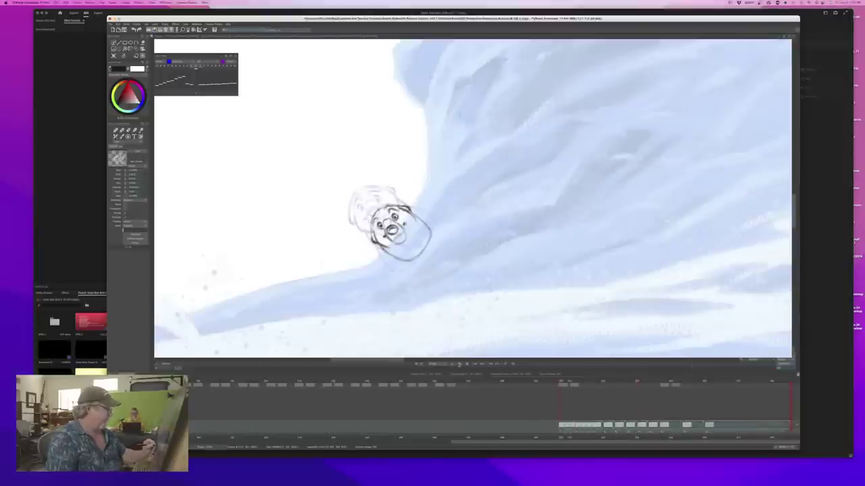
{"action": "left_click", "coordinate": [459, 364]}
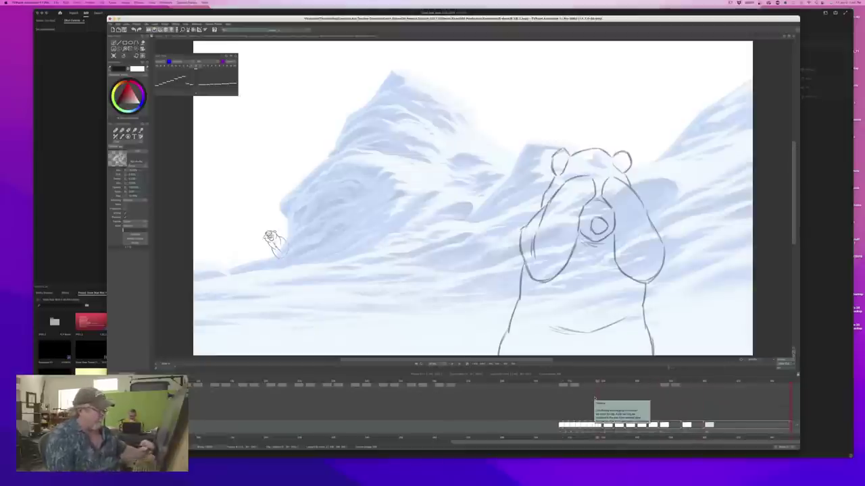
Transform the small bear's first drawing, moving it slightly lower and further behind the mountain slope
{"action": "left_click_drag", "start_coordinate": [596, 381], "coordinate": [559, 382]}
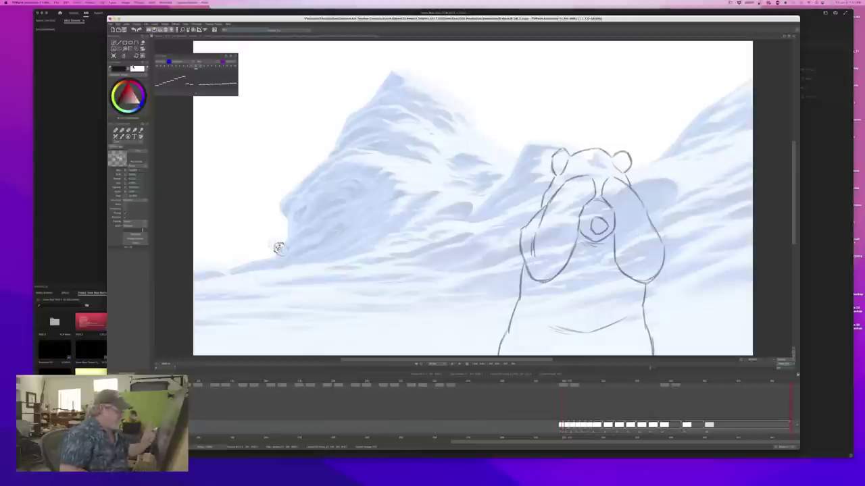
{"action": "left_click_drag", "start_coordinate": [764, 361], "coordinate": [775, 363]}
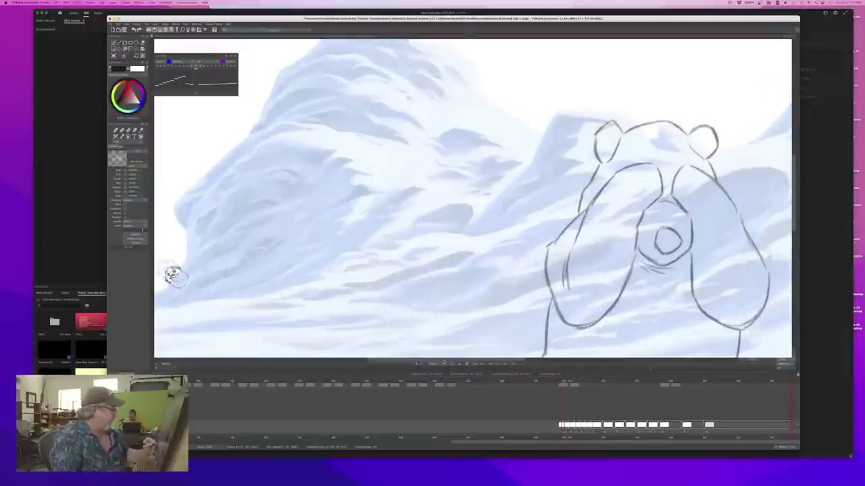
{"action": "left_click_drag", "start_coordinate": [172, 274], "coordinate": [519, 275]}
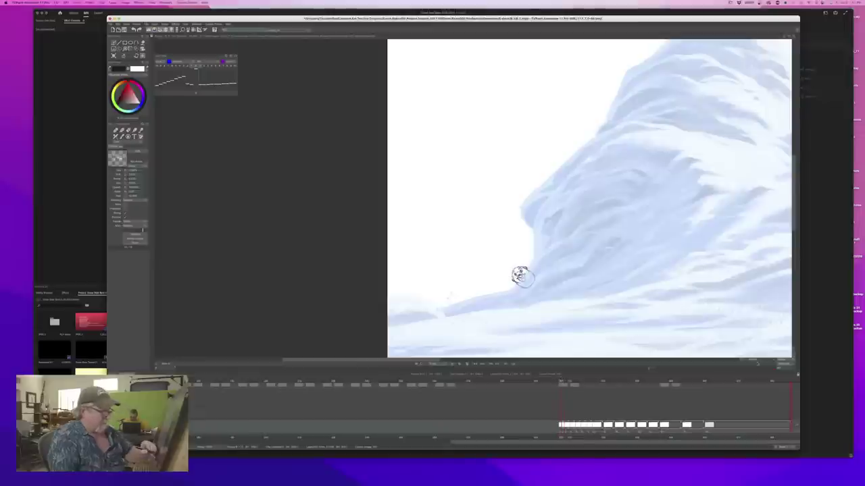
{"action": "scroll", "coordinate": [520, 276], "scroll_direction": "up", "scroll_amount": 3}
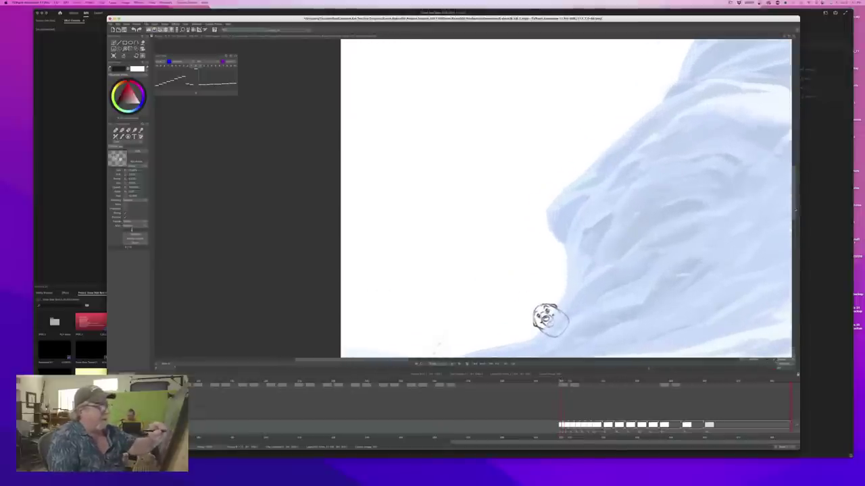
{"action": "left_click_drag", "start_coordinate": [795, 210], "coordinate": [795, 231]}
{"action": "left_click_drag", "start_coordinate": [378, 360], "coordinate": [387, 360]}
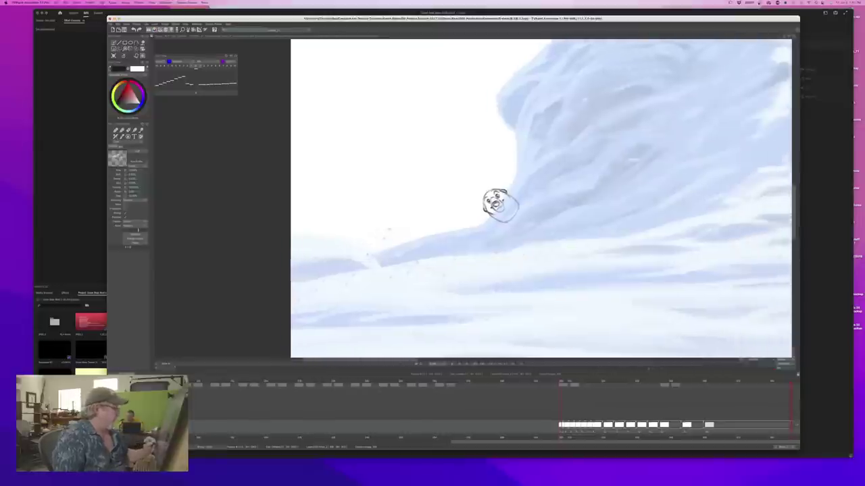
{"action": "left_click_drag", "start_coordinate": [500, 204], "coordinate": [451, 204]}
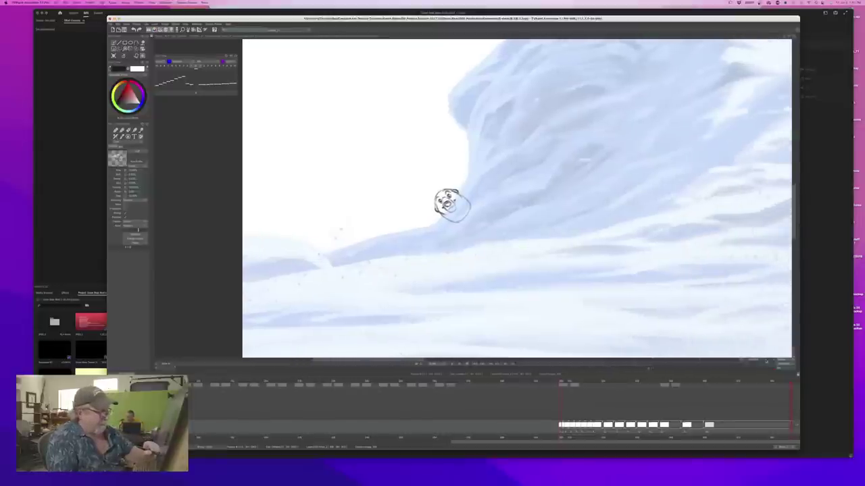
{"action": "left_click_drag", "start_coordinate": [766, 361], "coordinate": [784, 361]}
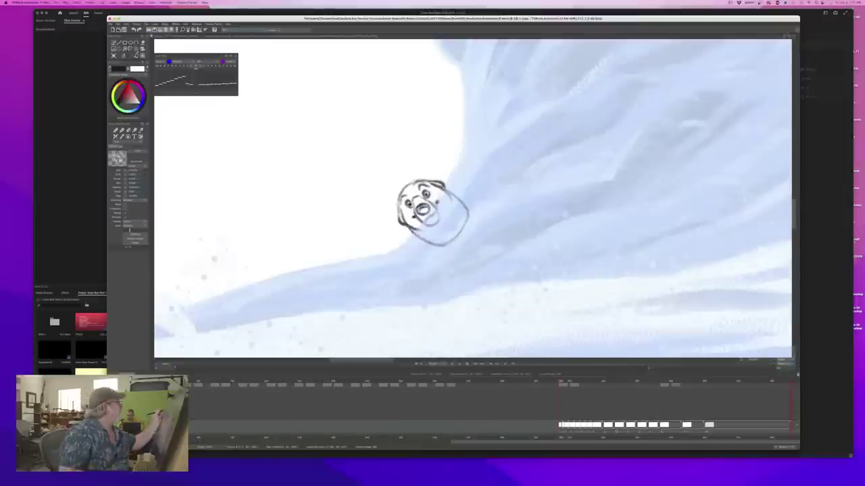
{"action": "left_click", "coordinate": [136, 51]}
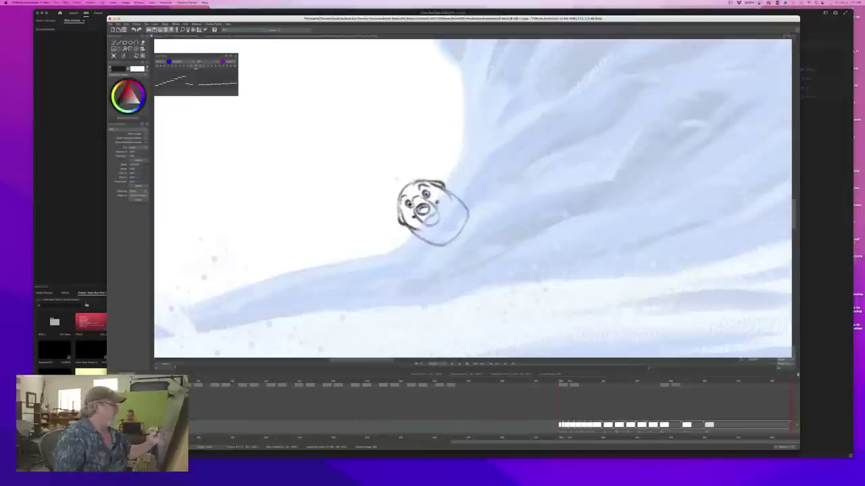
{"action": "left_click_drag", "start_coordinate": [433, 213], "coordinate": [448, 224]}
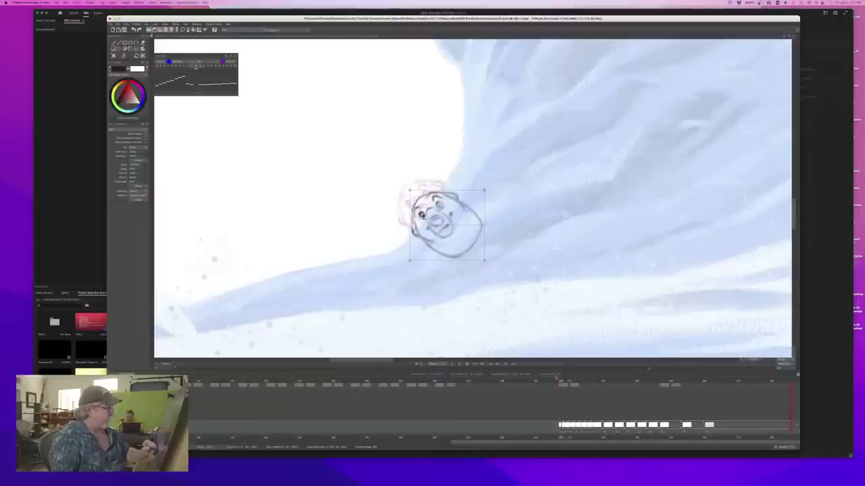
{"action": "key", "text": "Return"}
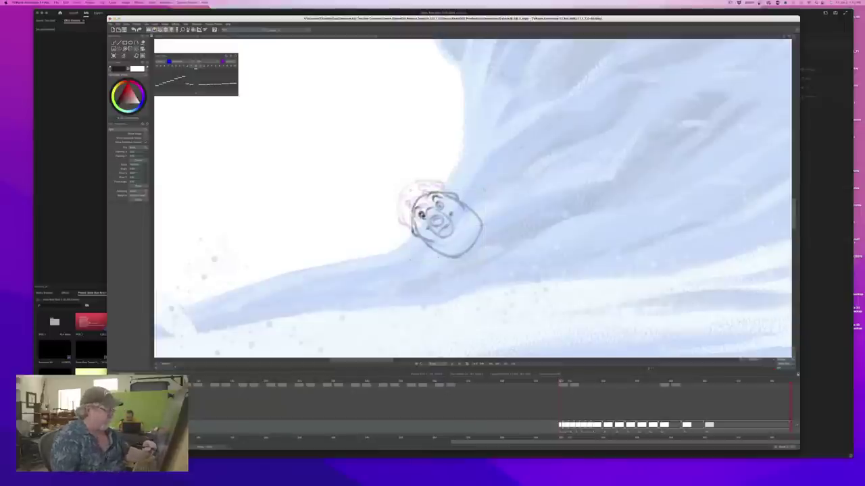
Flip back and forth through the opening drawings to examine how the bear rises from behind the mountain
{"action": "mouse_move", "coordinate": [564, 383]}
{"action": "left_mouse_down"}
{"action": "mouse_move", "coordinate": [574, 383]}
{"action": "mouse_move", "coordinate": [553, 382]}
{"action": "mouse_move", "coordinate": [564, 384]}
{"action": "left_mouse_up"}
{"action": "key", "text": "Right"}
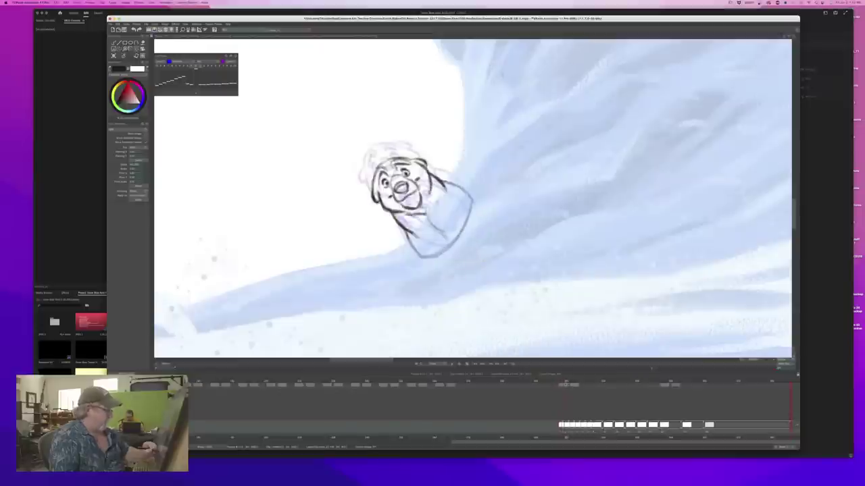
{"action": "key", "text": "Right"}
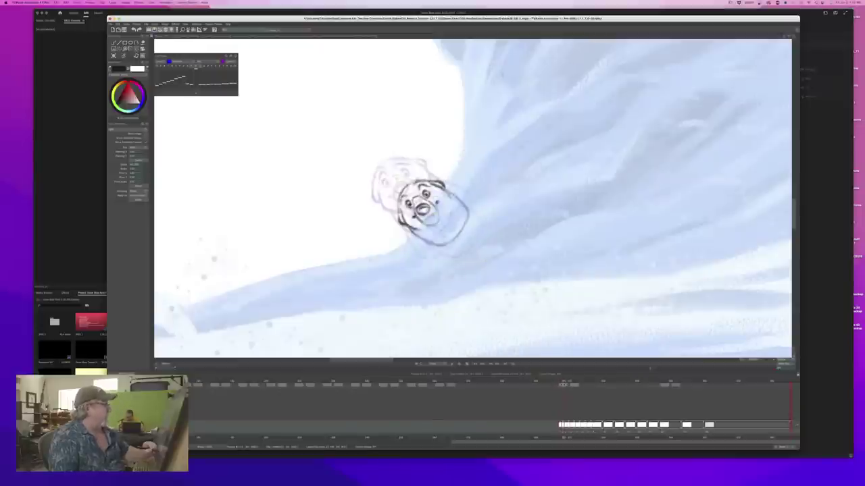
{"action": "key", "text": "Right"}
{"action": "key", "text": "Left"}
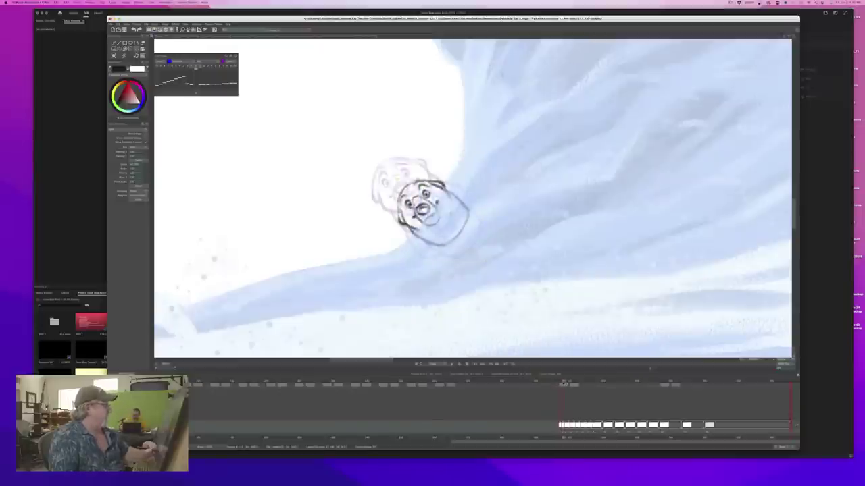
Transform the small bear's next opening drawing, shifting it slightly lower and further behind the mountain slope
{"action": "key", "text": "Right"}
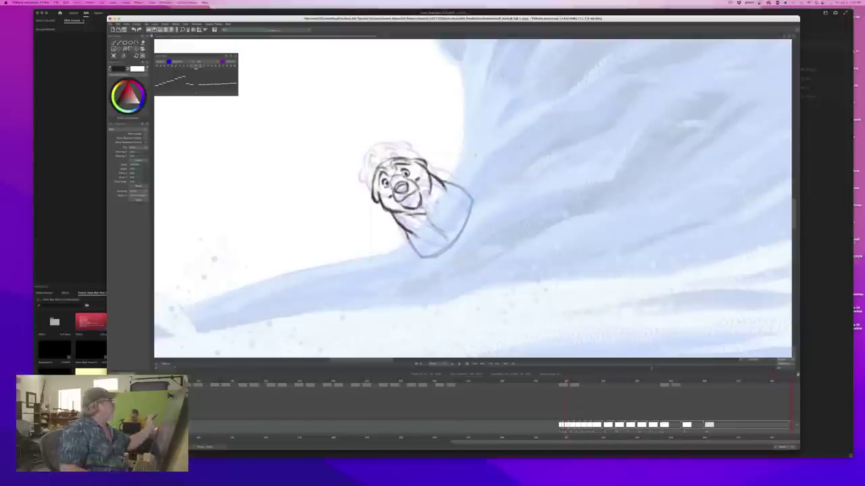
{"action": "left_click", "coordinate": [129, 56]}
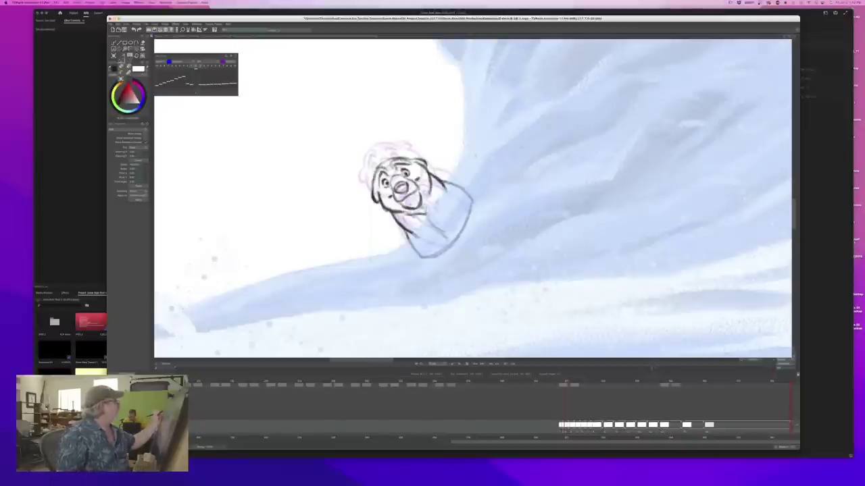
{"action": "left_click", "coordinate": [121, 66]}
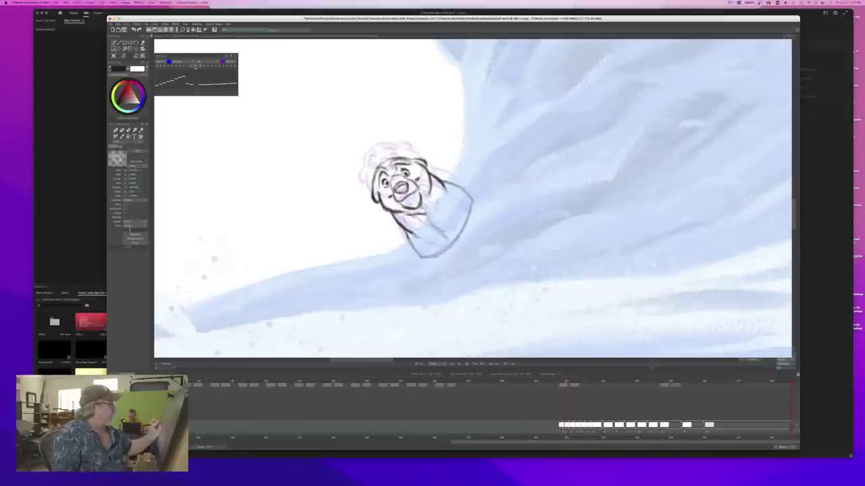
{"action": "key", "text": "Right"}
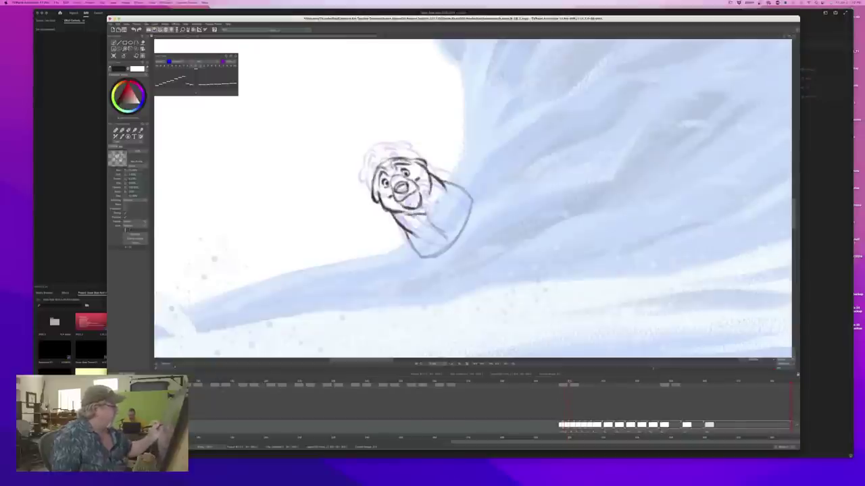
{"action": "key", "text": "Left"}
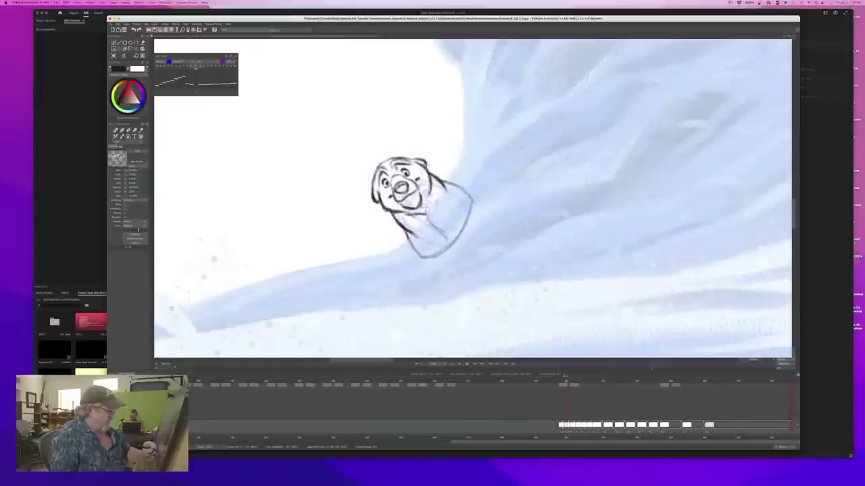
{"action": "left_click", "coordinate": [125, 55]}
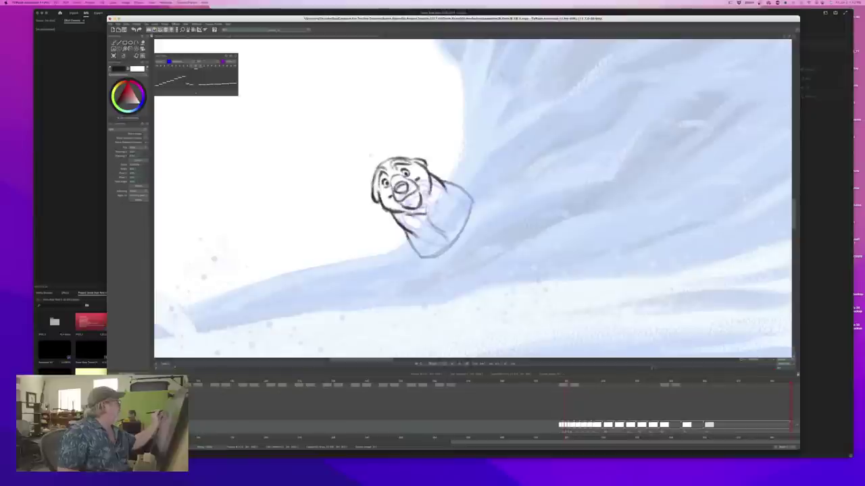
{"action": "left_click_drag", "start_coordinate": [423, 207], "coordinate": [435, 223]}
{"action": "left_click_drag", "start_coordinate": [435, 220], "coordinate": [433, 220]}
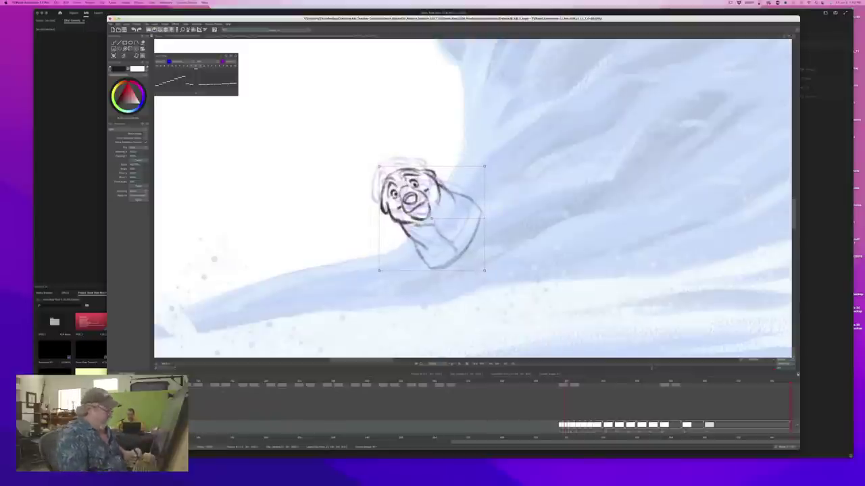
{"action": "key", "text": "Return"}
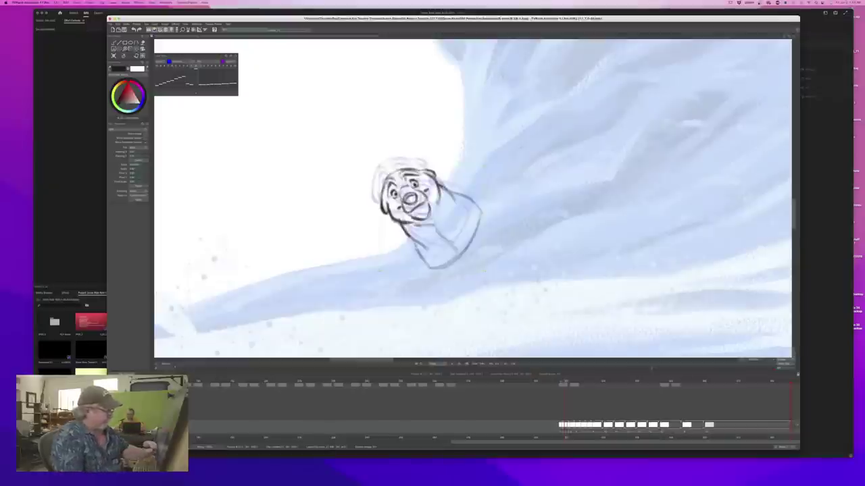
Flip forward and back through the small bear's opening drawings to examine the spacing of its rise
{"action": "key", "text": "Left"}
{"action": "key", "text": "Right"}
{"action": "key", "text": "Right"}
{"action": "key", "text": "Right"}
{"action": "mouse_move", "coordinate": [573, 384]}
{"action": "left_mouse_down"}
{"action": "mouse_move", "coordinate": [562, 383]}
{"action": "mouse_move", "coordinate": [578, 384]}
{"action": "left_mouse_up"}
{"action": "key", "text": "Right"}
{"action": "key", "text": "Right"}
{"action": "key", "text": "Right"}
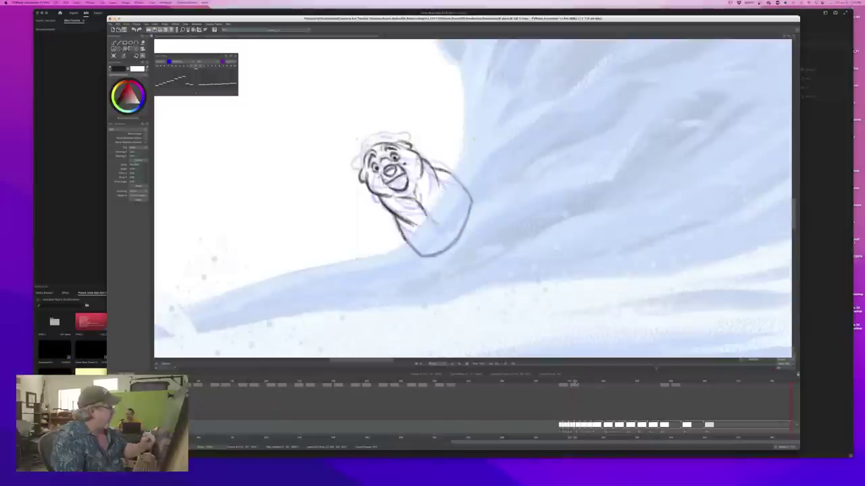
{"action": "key", "text": "ctrl+a"}
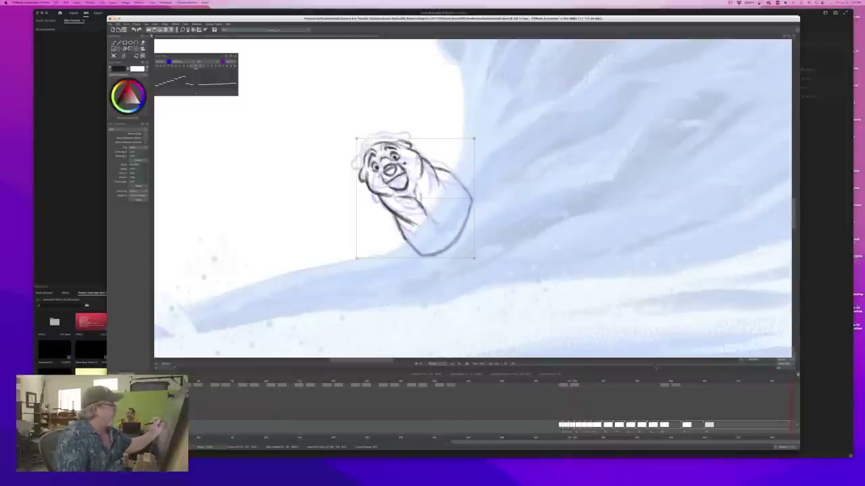
{"action": "key", "text": "Left"}
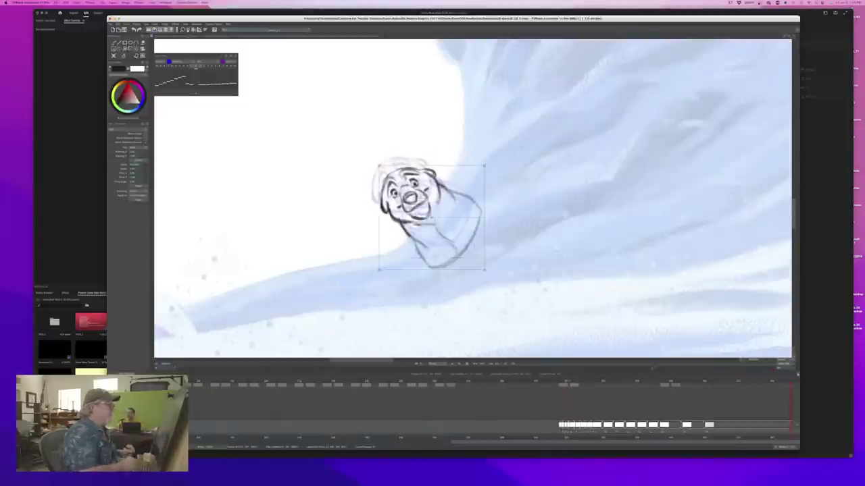
{"action": "key", "text": "Left"}
{"action": "key", "text": "Left"}
{"action": "key", "text": "Left"}
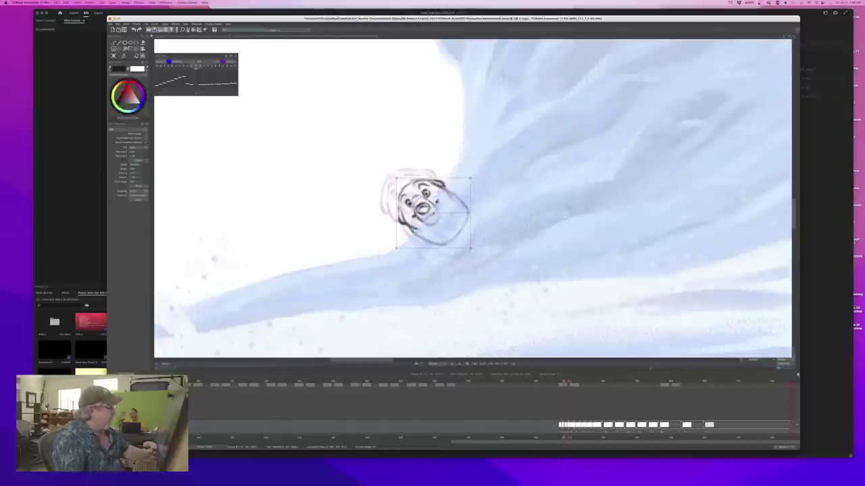
{"action": "key", "text": "Right"}
{"action": "key", "text": "Right"}
{"action": "key", "text": "Right"}
{"action": "key", "text": "Right"}
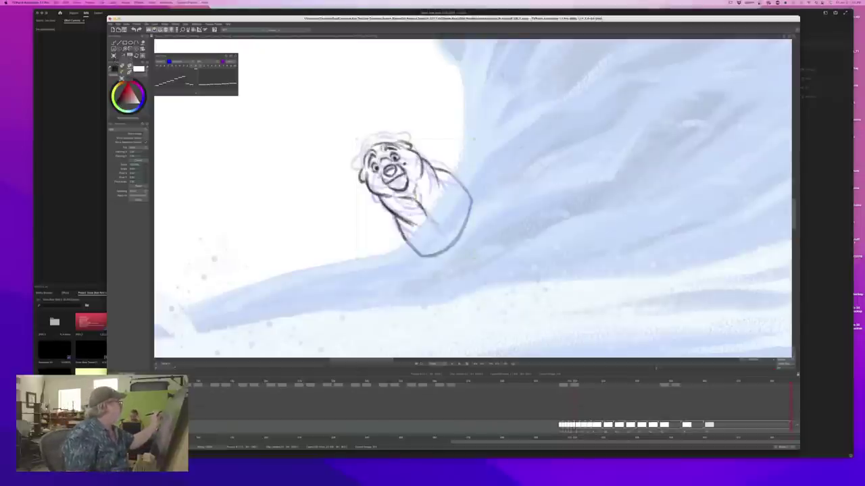
Go back to the in-between with the bear's head tilted and transform it slightly lower and closer to the mountain
{"action": "left_click", "coordinate": [121, 67]}
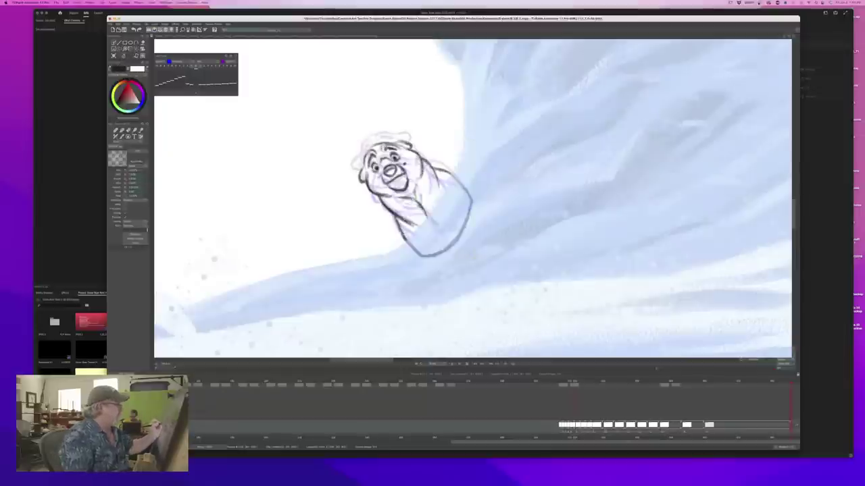
{"action": "key", "text": "Delete"}
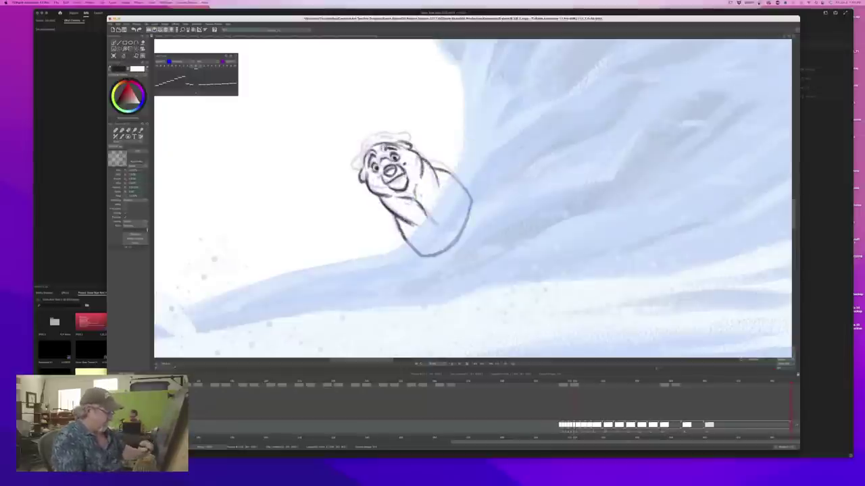
{"action": "key", "text": "Left"}
{"action": "key", "text": "Left"}
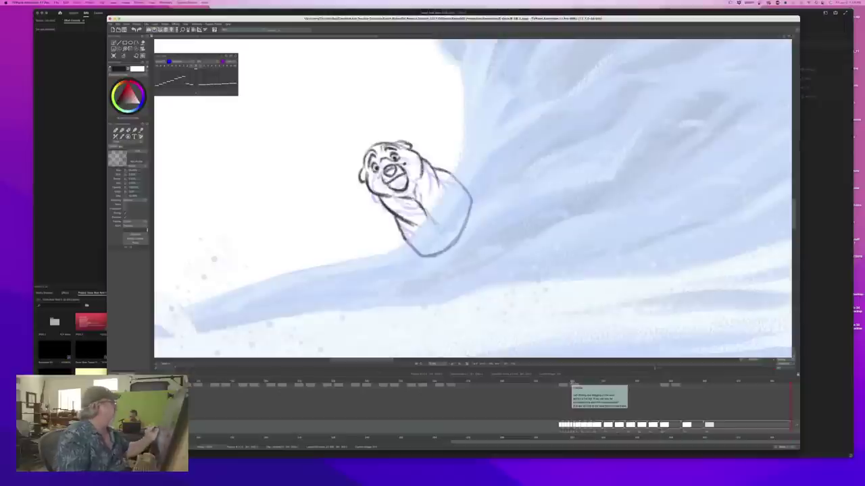
{"action": "left_click", "coordinate": [137, 55]}
{"action": "left_click_drag", "start_coordinate": [405, 193], "coordinate": [425, 211]}
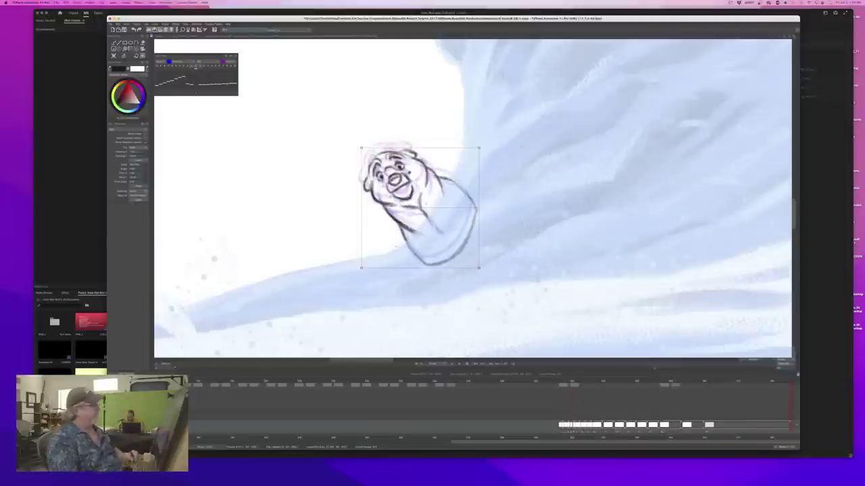
{"action": "key", "text": "Return"}
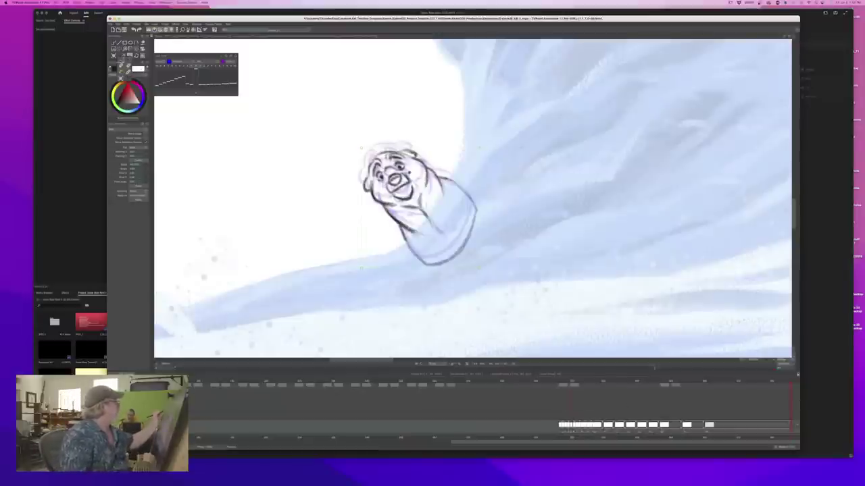
Scrub the timeline across the opening frames to examine how the small bear emerges from behind the slope
{"action": "left_click", "coordinate": [114, 43]}
{"action": "left_click_drag", "start_coordinate": [571, 382], "coordinate": [561, 382]}
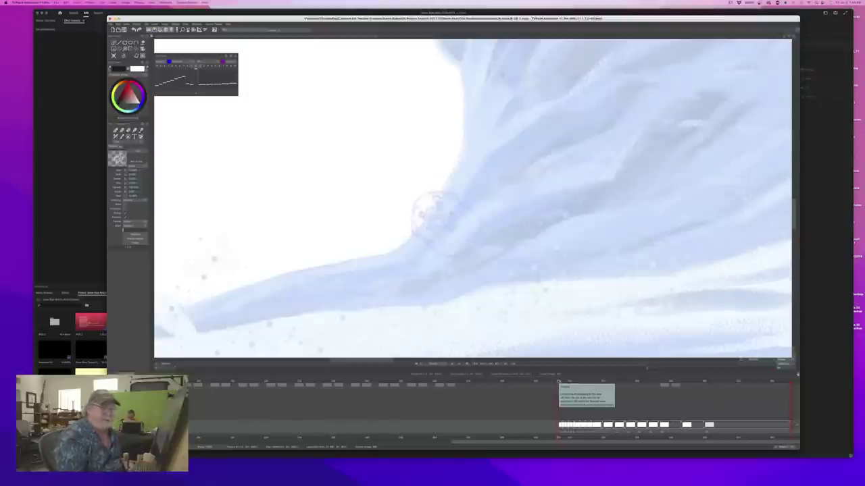
{"action": "mouse_move", "coordinate": [559, 382]}
{"action": "left_mouse_down"}
{"action": "mouse_move", "coordinate": [579, 382]}
{"action": "mouse_move", "coordinate": [558, 382]}
{"action": "mouse_move", "coordinate": [566, 382]}
{"action": "left_mouse_up"}
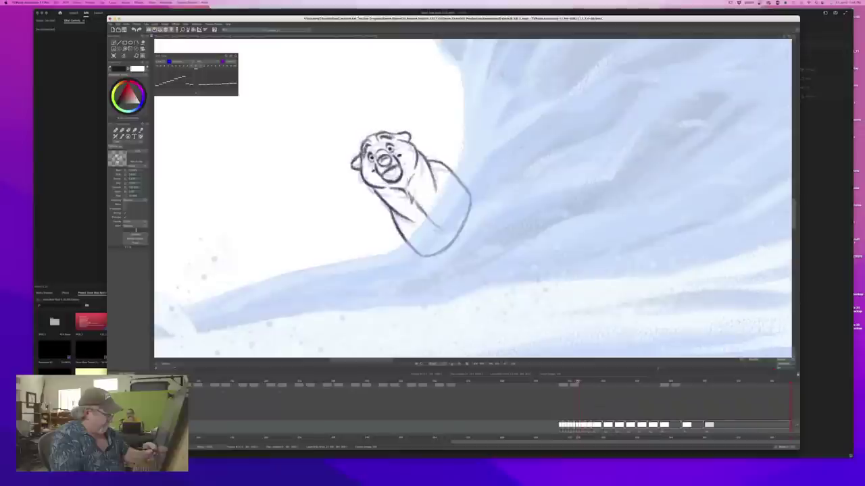
Transform the following small bear drawing, nudging it slightly down toward the slope, and return to the drawing brush
{"action": "left_click", "coordinate": [142, 56]}
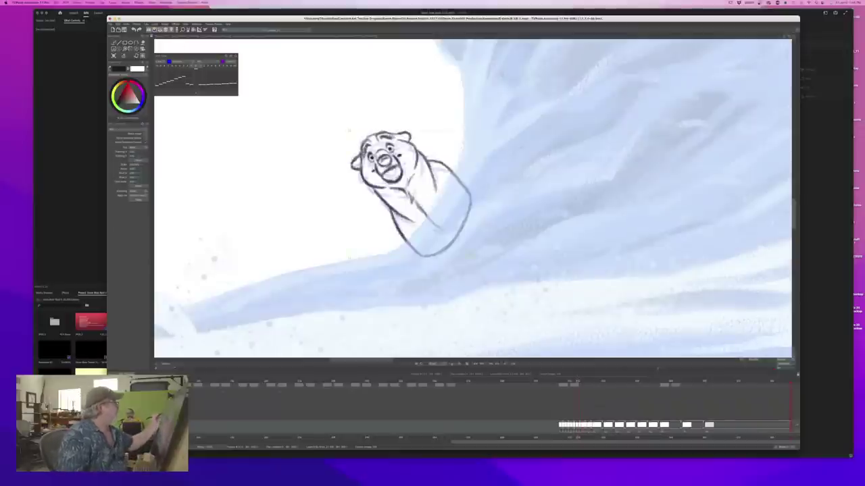
{"action": "left_click", "coordinate": [393, 241]}
{"action": "left_click_drag", "start_coordinate": [411, 196], "coordinate": [413, 201]}
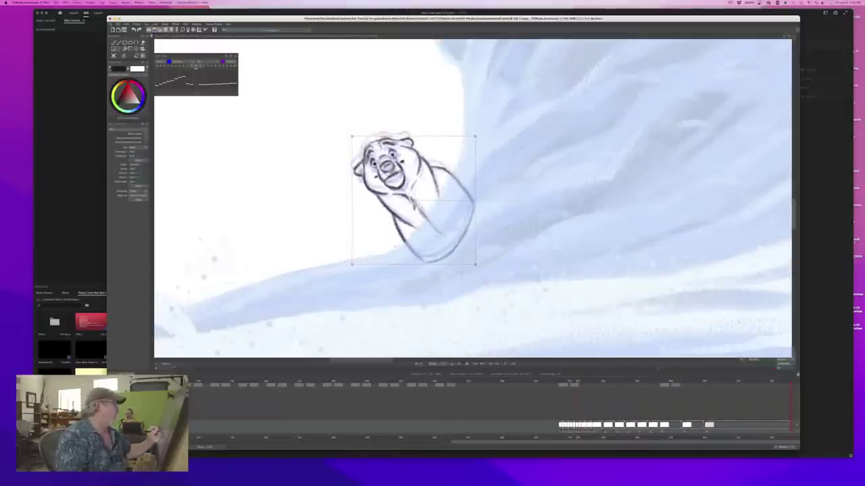
{"action": "left_click_drag", "start_coordinate": [394, 246], "coordinate": [394, 245]}
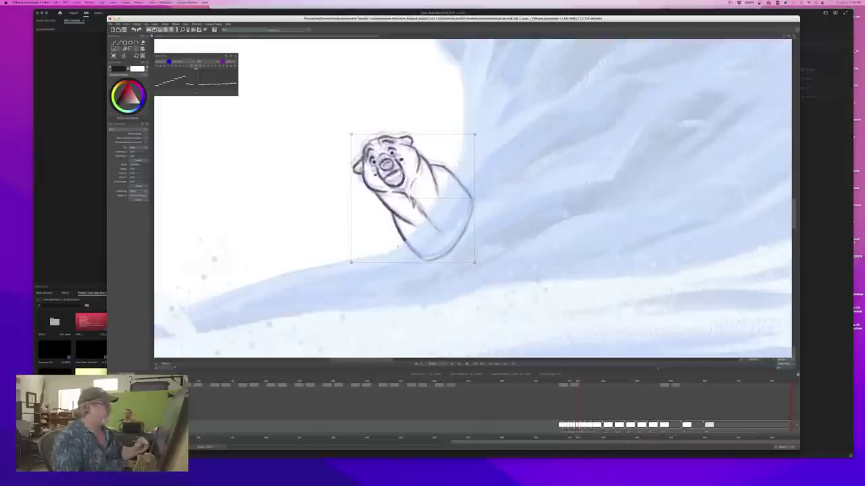
{"action": "key", "text": "Return"}
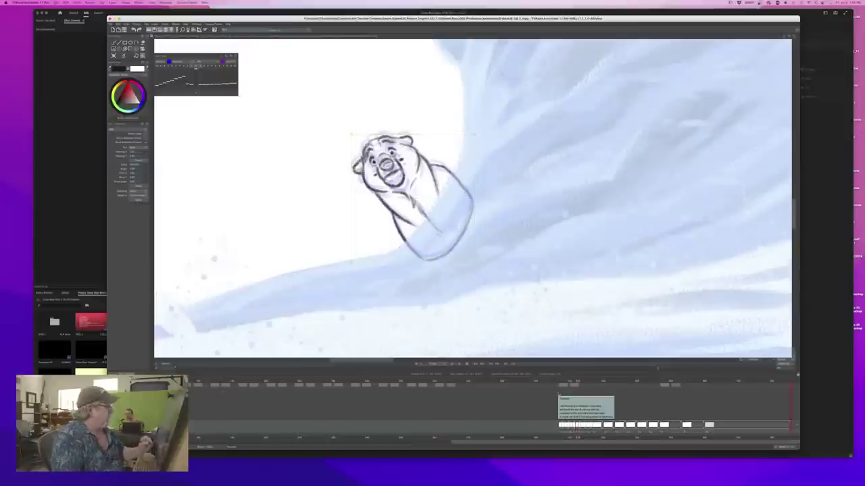
{"action": "left_click_drag", "start_coordinate": [124, 57], "coordinate": [123, 63]}
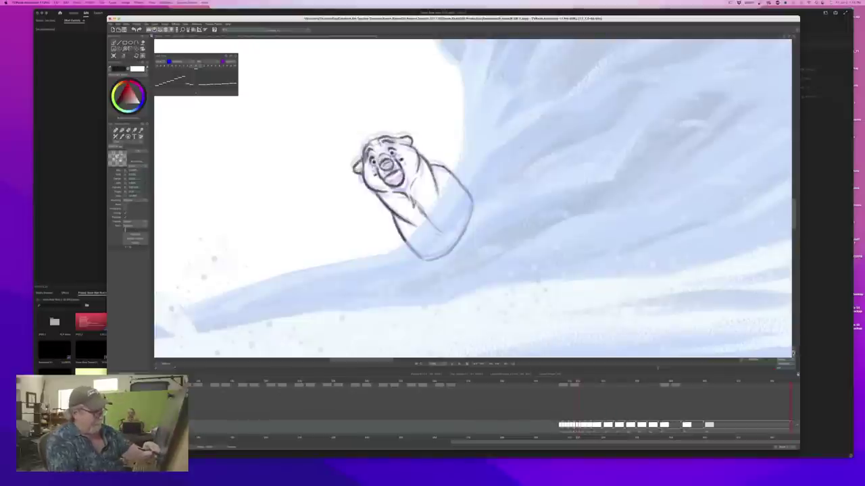
Fit the whole scene in view and play it back to examine the small bear's revised entrance
{"action": "left_click", "coordinate": [793, 354]}
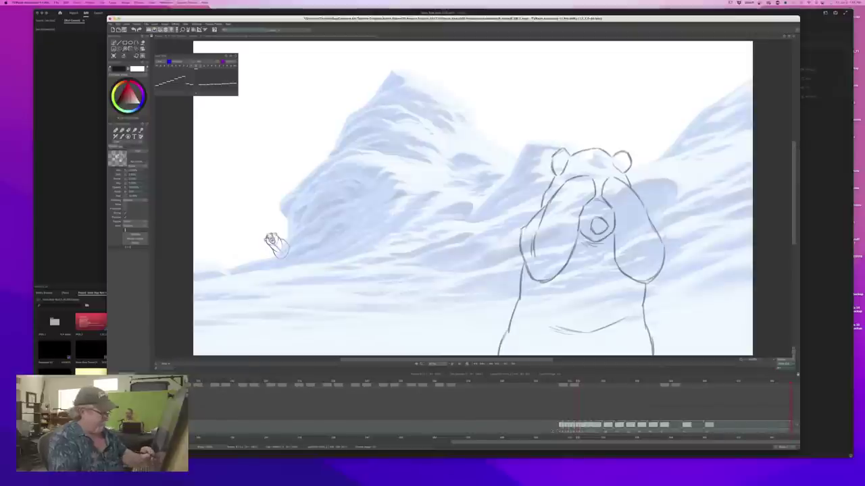
{"action": "left_click", "coordinate": [460, 365]}
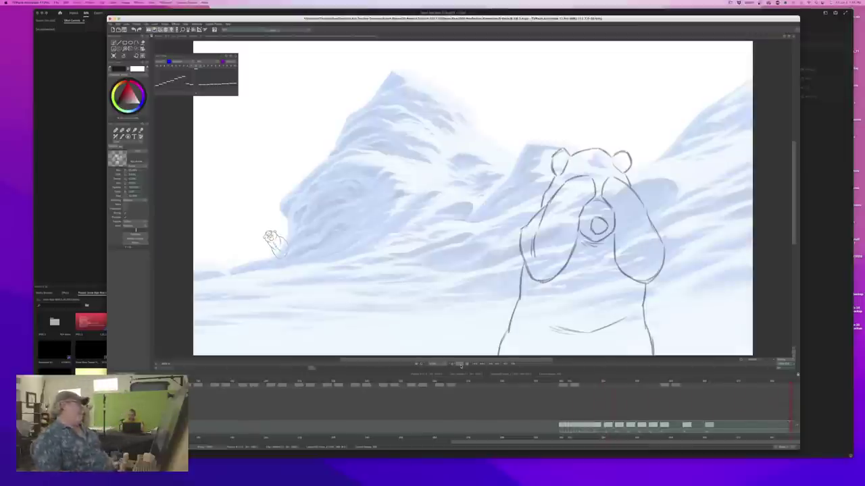
Insert a blank in-between drawing near the end of the small bear's sequence and ready the drawing brush
{"action": "left_click_drag", "start_coordinate": [446, 360], "coordinate": [434, 360]}
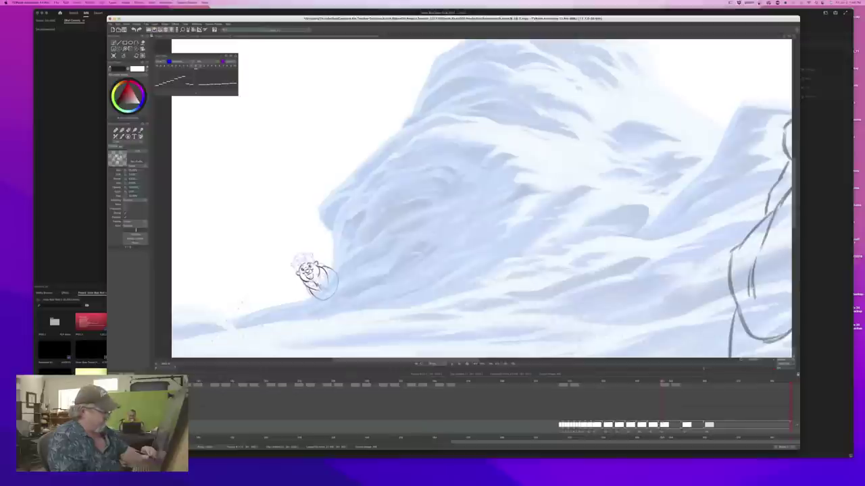
{"action": "left_click_drag", "start_coordinate": [662, 423], "coordinate": [679, 424]}
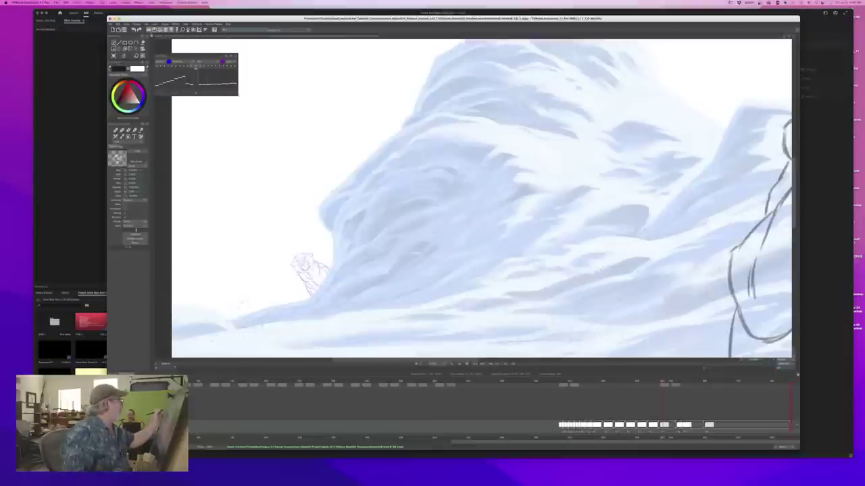
{"action": "left_click", "coordinate": [124, 56]}
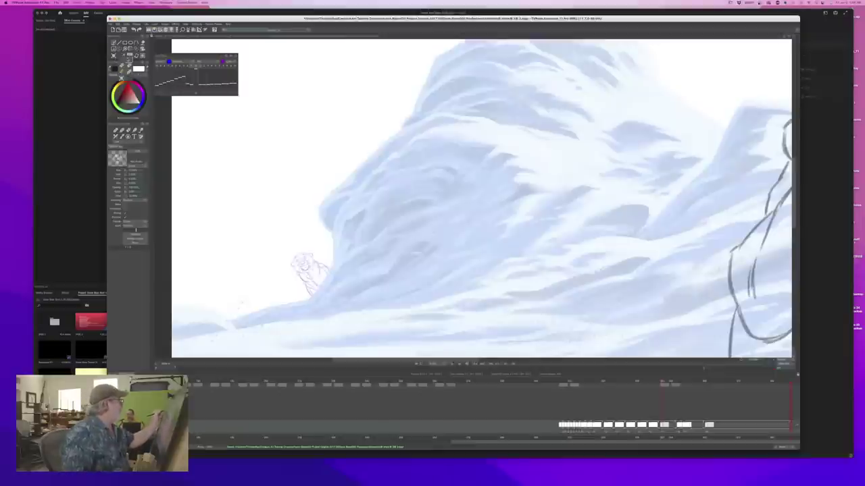
{"action": "left_click", "coordinate": [127, 62]}
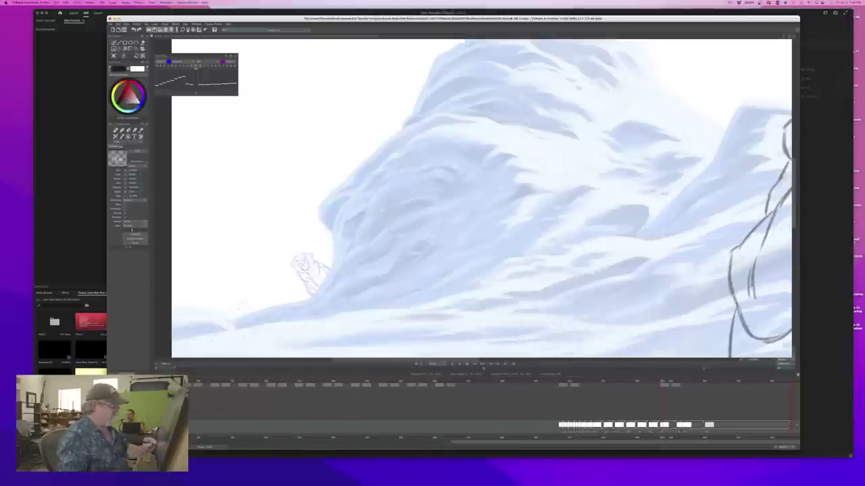
Draw the small bear's back contour on the blank in-between, running from the neck toward the mountain slope, guided by the neighbouring drawings
{"action": "left_click_drag", "start_coordinate": [440, 360], "coordinate": [407, 363]}
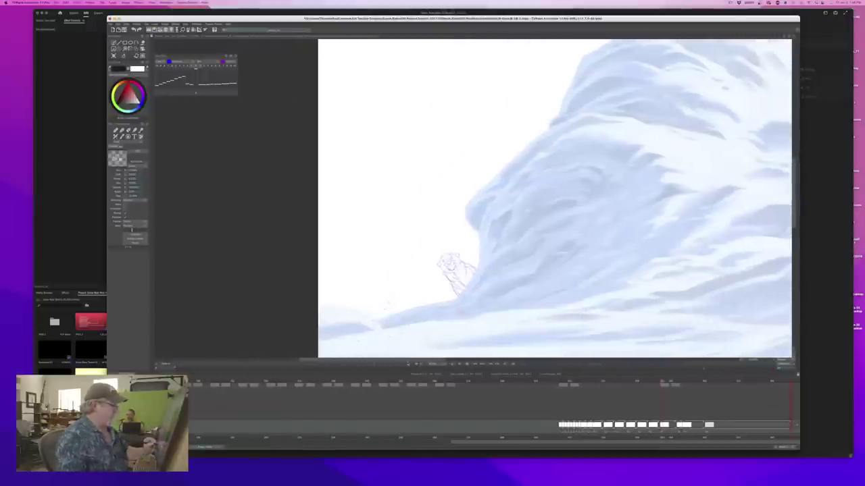
{"action": "scroll", "coordinate": [558, 198], "scroll_direction": "down", "scroll_amount": 5}
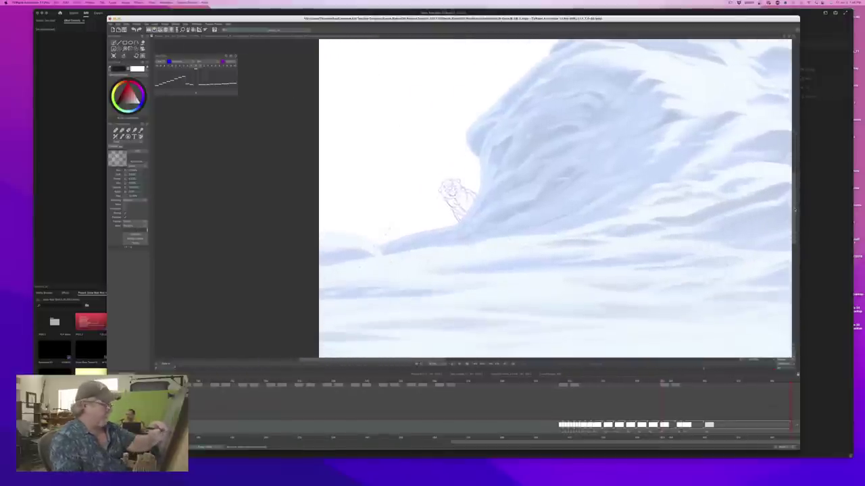
{"action": "scroll", "coordinate": [472, 196], "scroll_direction": "up", "scroll_amount": 4}
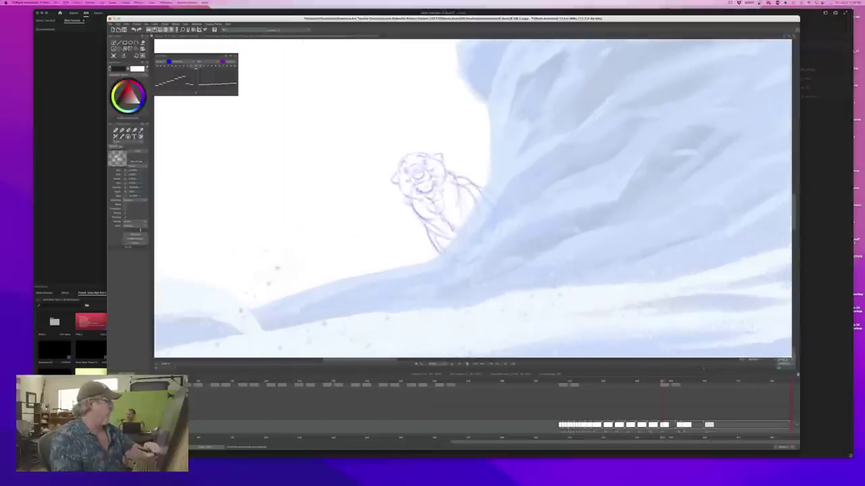
{"action": "key", "text": "Left"}
{"action": "key", "text": "Right"}
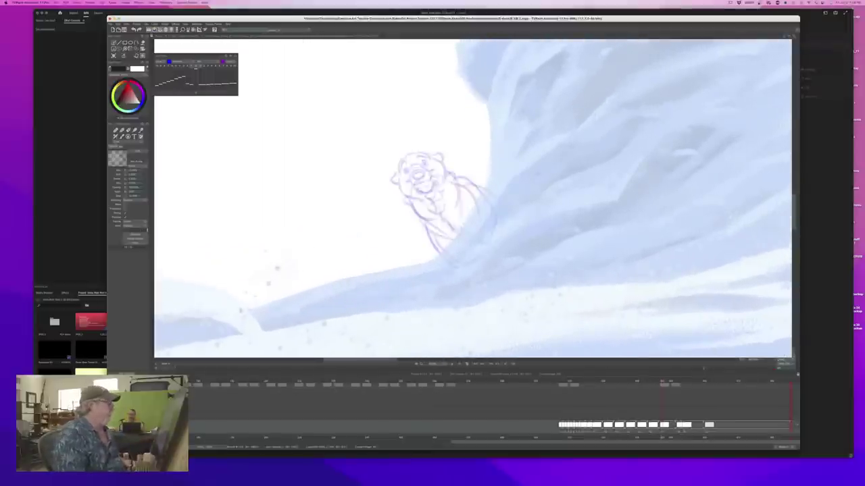
{"action": "key", "text": "Left"}
{"action": "key", "text": "Right"}
{"action": "key", "text": "Left"}
{"action": "key", "text": "Right"}
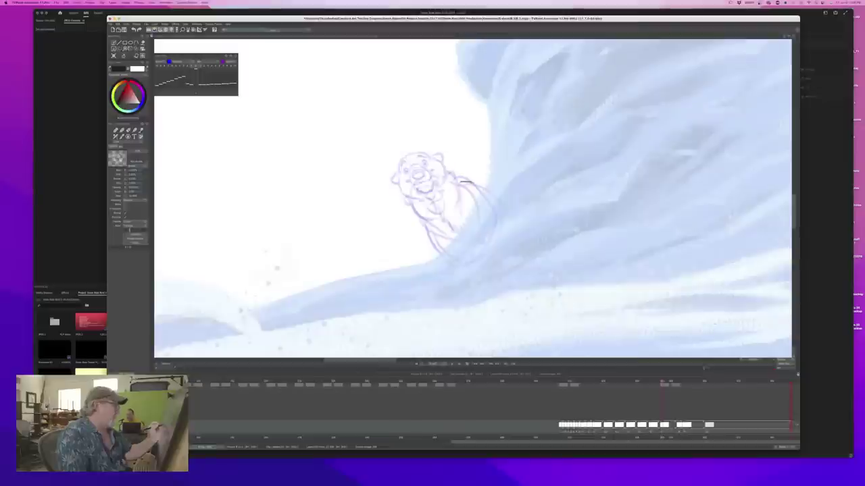
{"action": "left_click_drag", "start_coordinate": [471, 182], "coordinate": [499, 210]}
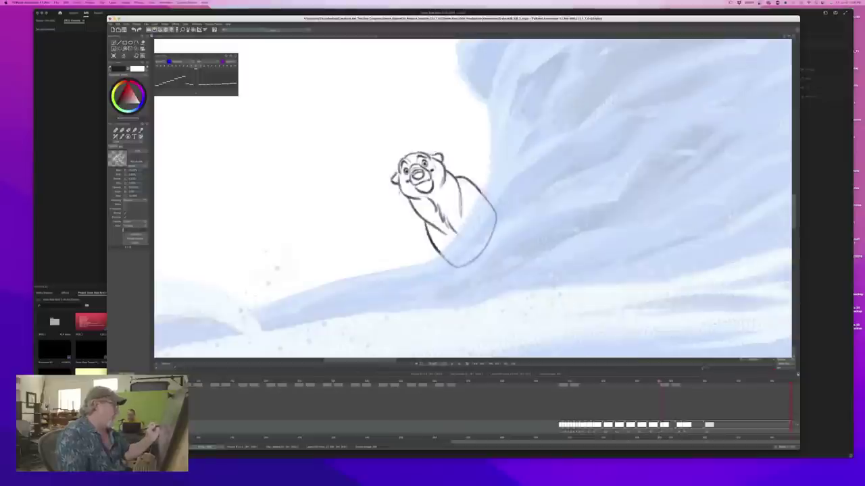
Outline the small bear's cheeks and jaw on both sides of the head, checking against the previous drawing
{"action": "key", "text": "Left"}
{"action": "key", "text": "Right"}
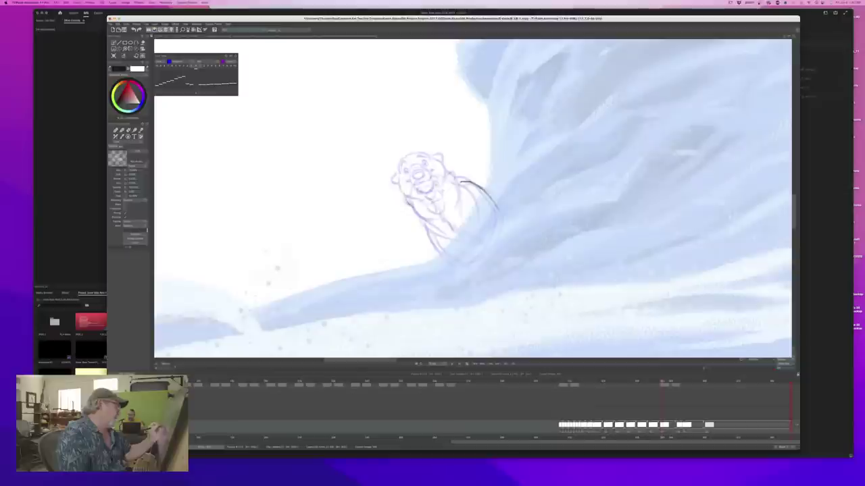
{"action": "key", "text": "Left"}
{"action": "key", "text": "Right"}
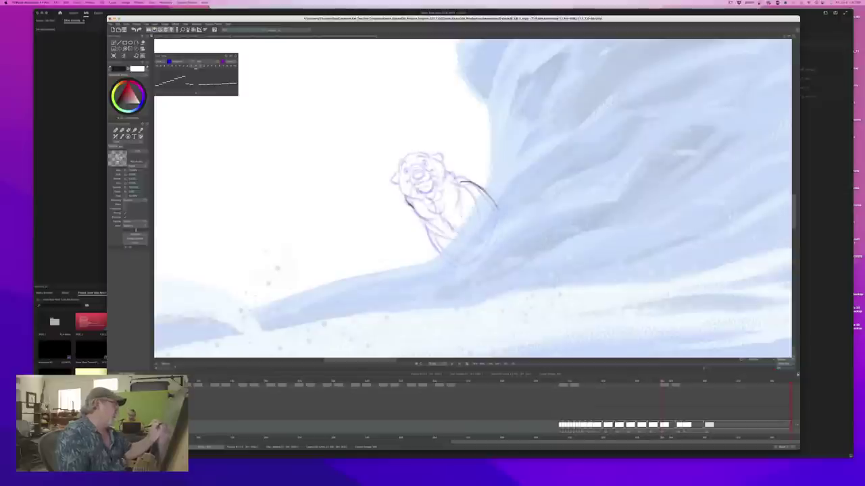
{"action": "left_click_drag", "start_coordinate": [445, 170], "coordinate": [451, 191]}
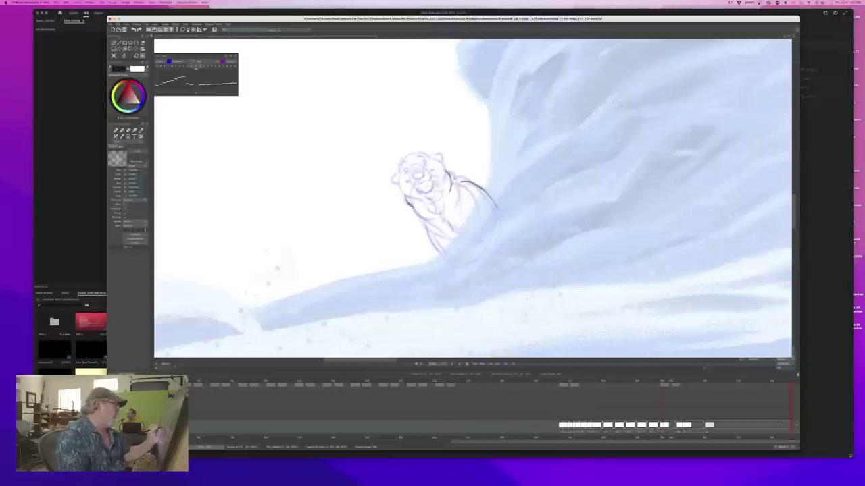
{"action": "left_click_drag", "start_coordinate": [413, 207], "coordinate": [427, 208]}
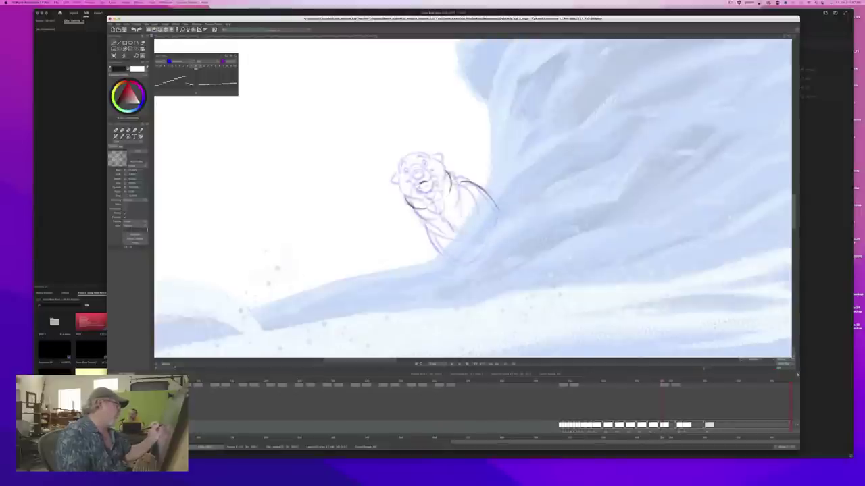
Draw the small bear's nose, muzzle, open mouth and eyes slightly lower than on the previous drawing
{"action": "left_click_drag", "start_coordinate": [419, 185], "coordinate": [426, 190]}
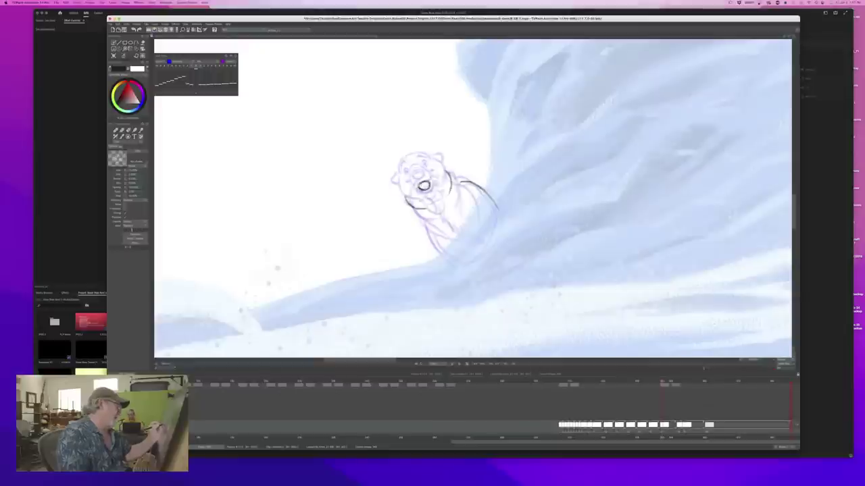
{"action": "key", "text": "Left"}
{"action": "key", "text": "Right"}
{"action": "key", "text": "Left"}
{"action": "key", "text": "Right"}
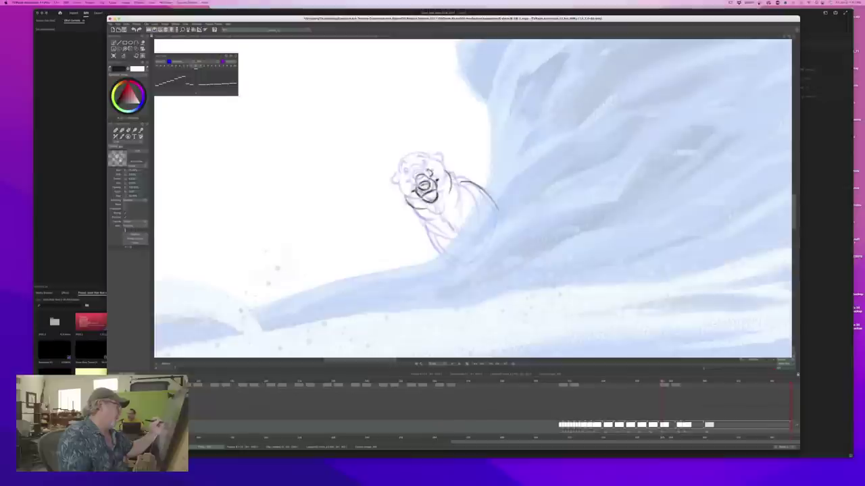
{"action": "left_click_drag", "start_coordinate": [428, 171], "coordinate": [430, 174]}
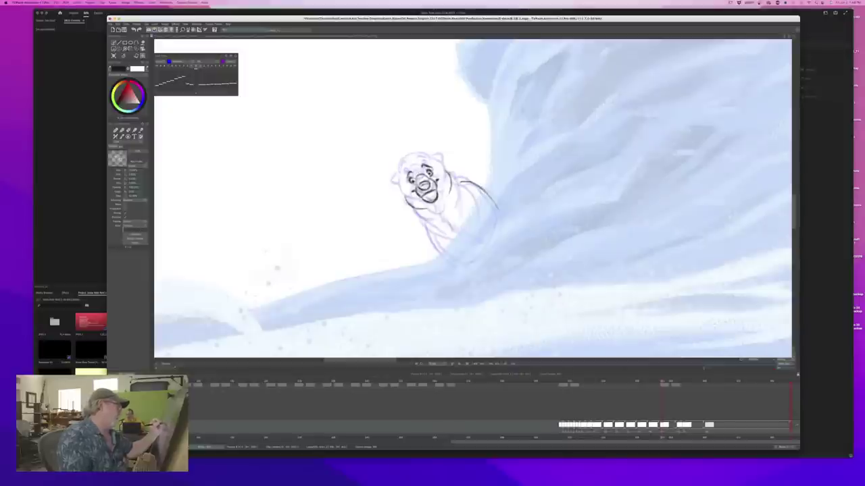
Flip between the in-between and its neighbouring drawings to compare the position of the bear's facial features
{"action": "key", "text": "Left"}
{"action": "key", "text": "Right"}
{"action": "key", "text": "Left"}
{"action": "key", "text": "Right"}
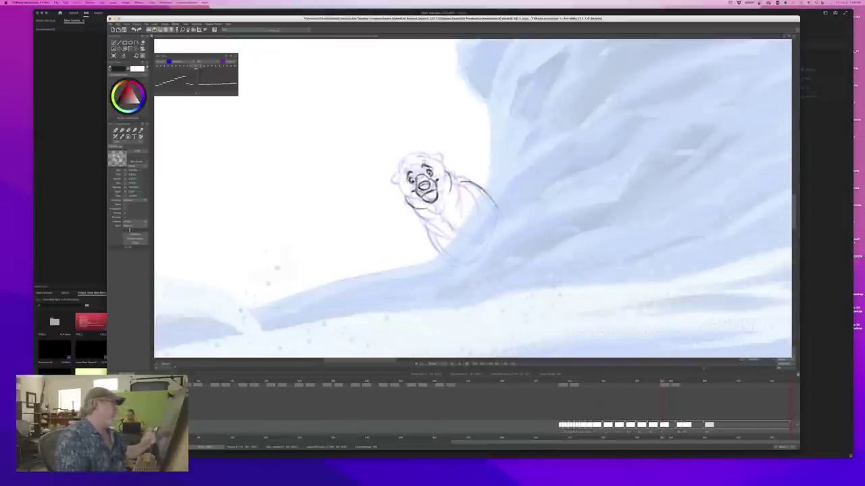
{"action": "key", "text": "Left"}
{"action": "key", "text": "Right"}
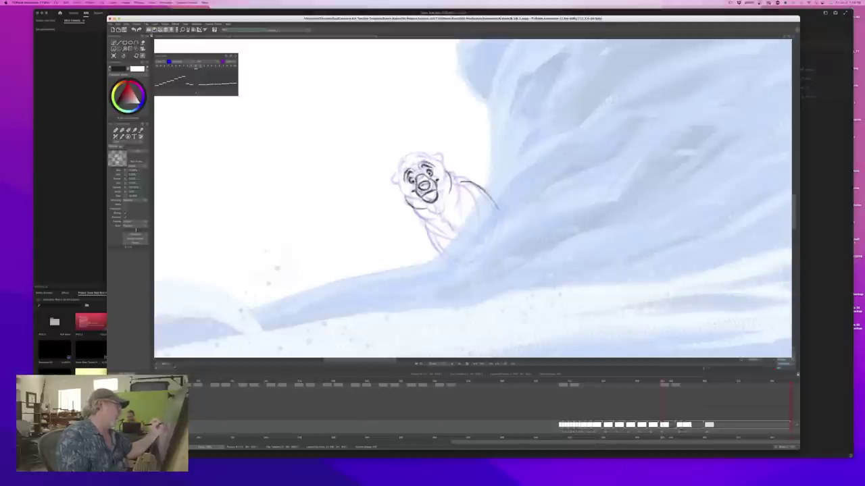
{"action": "key", "text": "Left"}
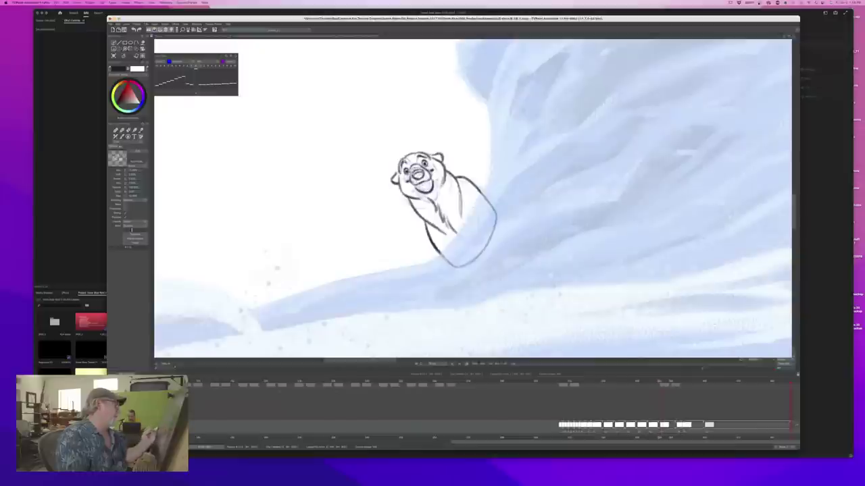
{"action": "key", "text": "Right"}
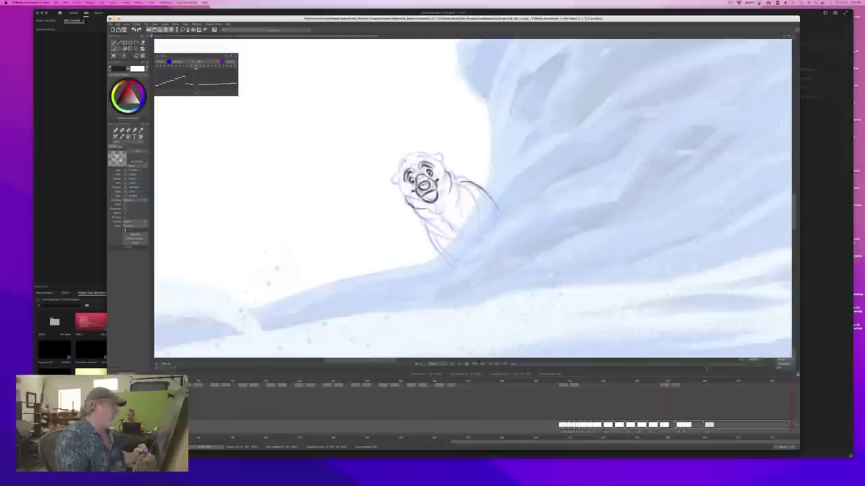
{"action": "key", "text": "Left"}
{"action": "key", "text": "Right"}
{"action": "key", "text": "Left"}
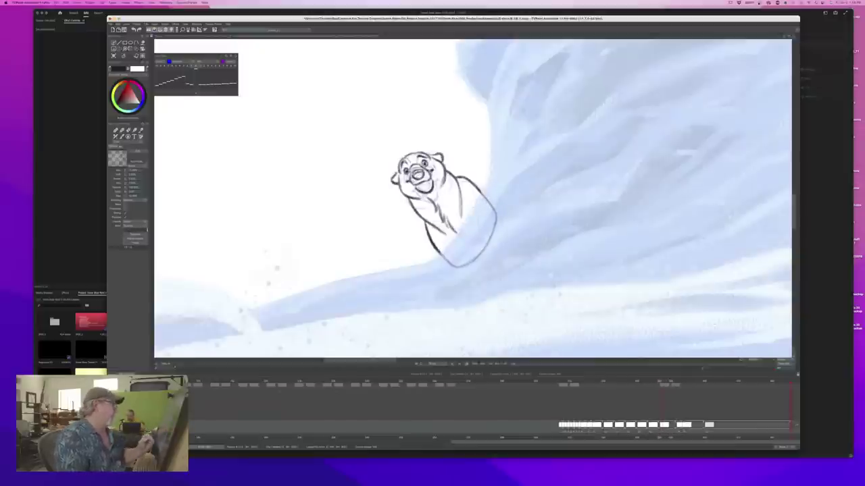
{"action": "key", "text": "Right"}
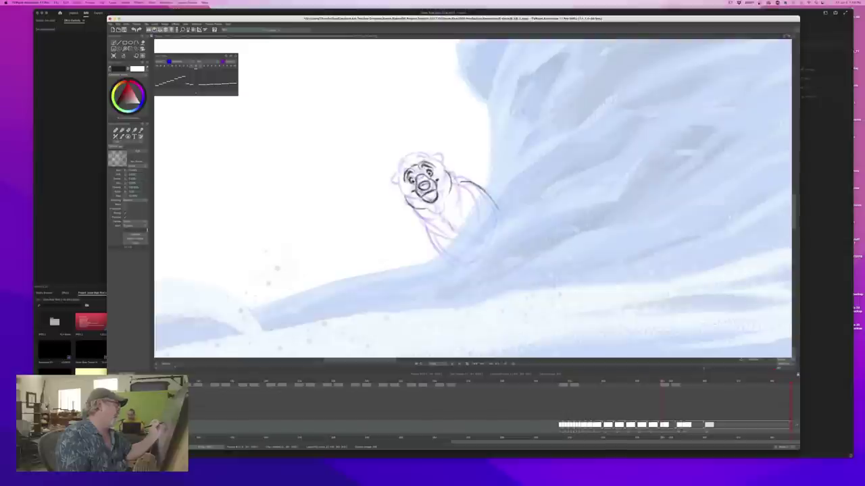
Draw the top of the small bear's head and the ear nearer the mountain, flipping to the previous drawing for spacing
{"action": "left_click_drag", "start_coordinate": [409, 169], "coordinate": [417, 163]}
{"action": "key", "text": "Left"}
{"action": "key", "text": "Right"}
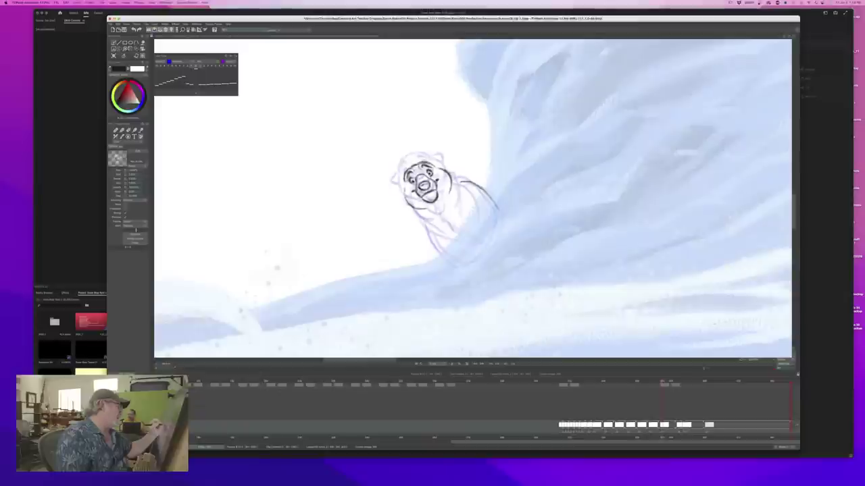
{"action": "key", "text": "Left"}
{"action": "key", "text": "Right"}
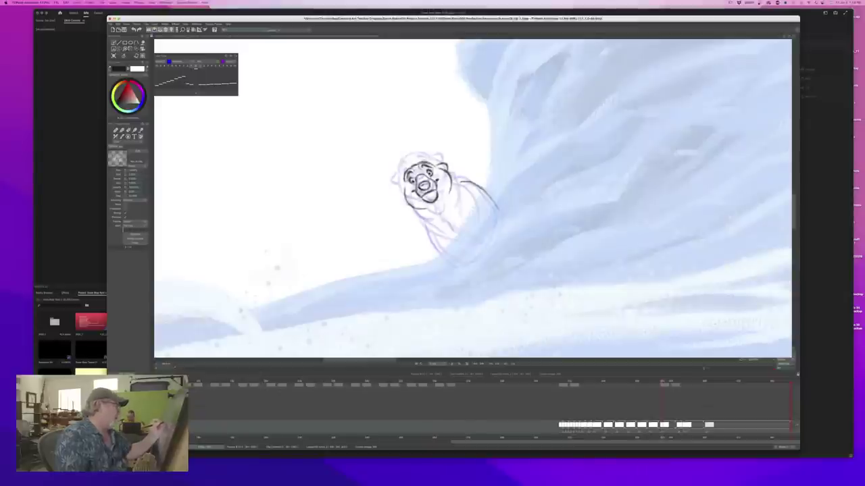
{"action": "key", "text": "Left"}
{"action": "key", "text": "Right"}
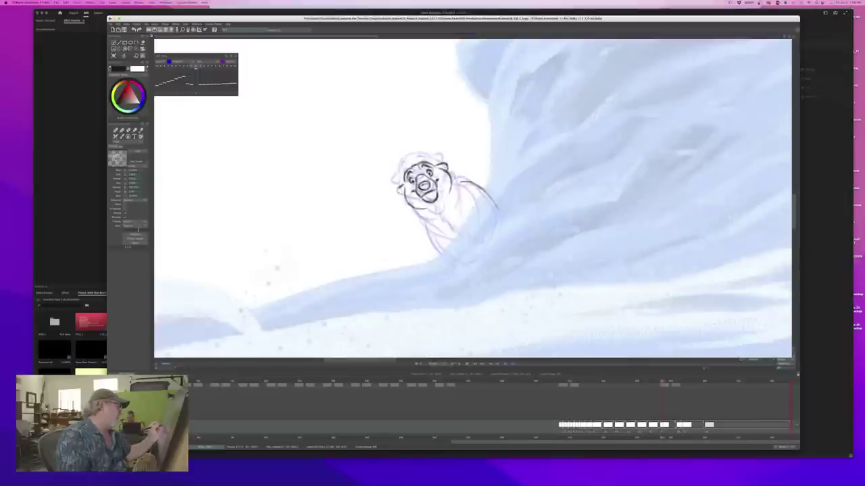
Finish the ear farther from the mountain and compare the completed head with the previous drawing
{"action": "left_click_drag", "start_coordinate": [404, 188], "coordinate": [404, 196]}
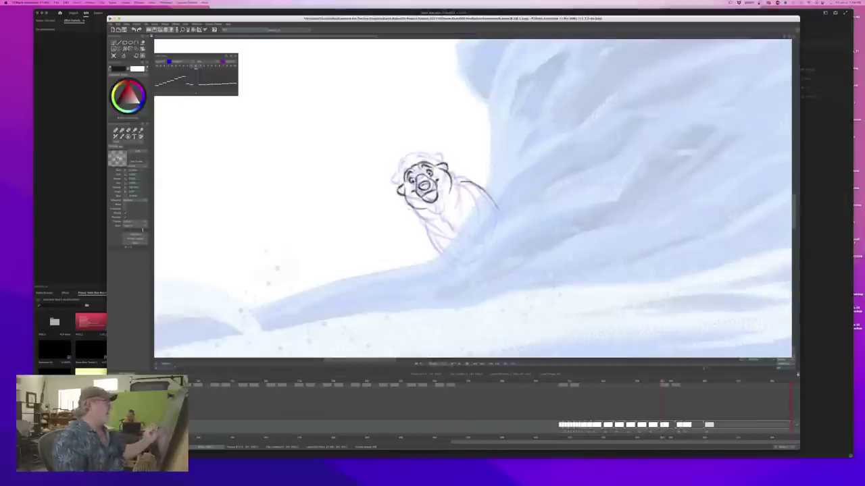
{"action": "key", "text": "Left"}
{"action": "key", "text": "Right"}
{"action": "key", "text": "Left"}
{"action": "key", "text": "Right"}
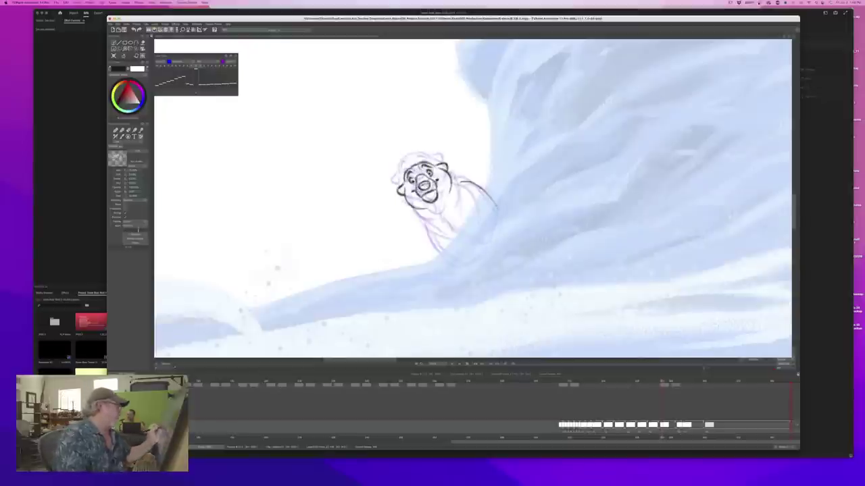
Add the jagged chest fur strokes below the bear's chin, matching them against the previous drawing
{"action": "key", "text": "Left"}
{"action": "key", "text": "Right"}
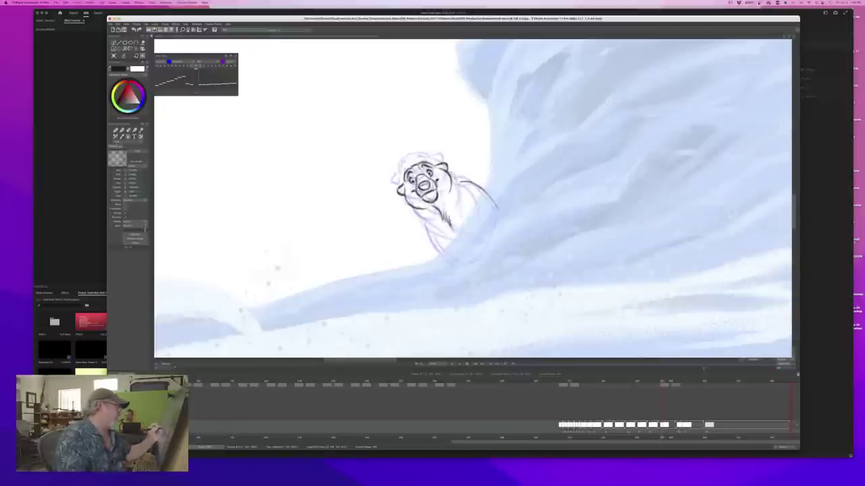
{"action": "key", "text": "Left"}
{"action": "key", "text": "Right"}
{"action": "key", "text": "Left"}
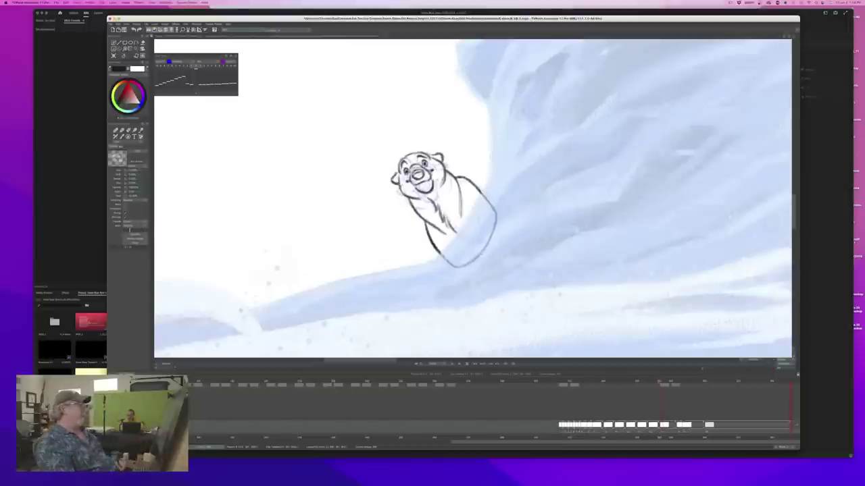
{"action": "key", "text": "Right"}
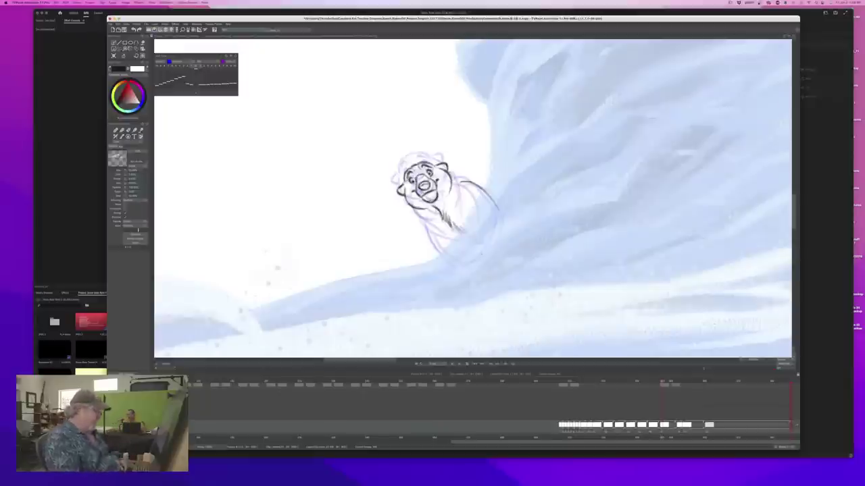
{"action": "key", "text": "Left"}
{"action": "key", "text": "Right"}
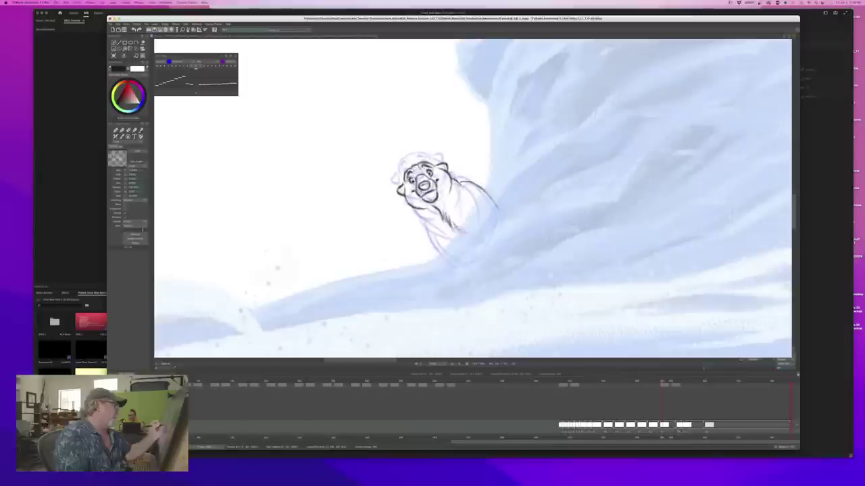
{"action": "key", "text": "Left"}
{"action": "key", "text": "Right"}
Draw the inner shoulder line and reinforce the start of the back line behind the bear's neck
{"action": "left_click_drag", "start_coordinate": [461, 185], "coordinate": [470, 214]}
{"action": "mouse_move", "coordinate": [458, 182]}
{"action": "left_mouse_down"}
{"action": "mouse_move", "coordinate": [468, 196]}
{"action": "mouse_move", "coordinate": [470, 183]}
{"action": "left_mouse_up"}
{"action": "key", "text": "Left"}
{"action": "key", "text": "Right"}
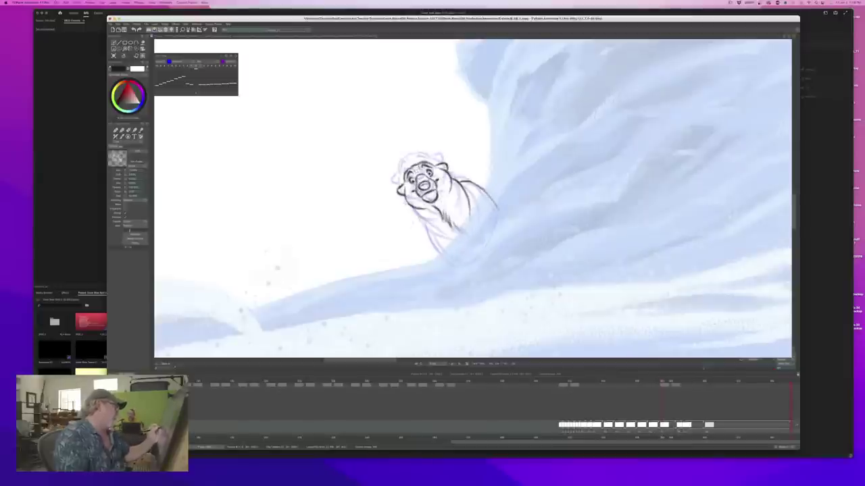
Outline the outer side of the bear's chest and its front leg down to the snow slope
{"action": "mouse_move", "coordinate": [413, 206]}
{"action": "left_mouse_down"}
{"action": "mouse_move", "coordinate": [424, 224]}
{"action": "mouse_move", "coordinate": [451, 236]}
{"action": "left_mouse_up"}
{"action": "key", "text": "Left"}
{"action": "key", "text": "Right"}
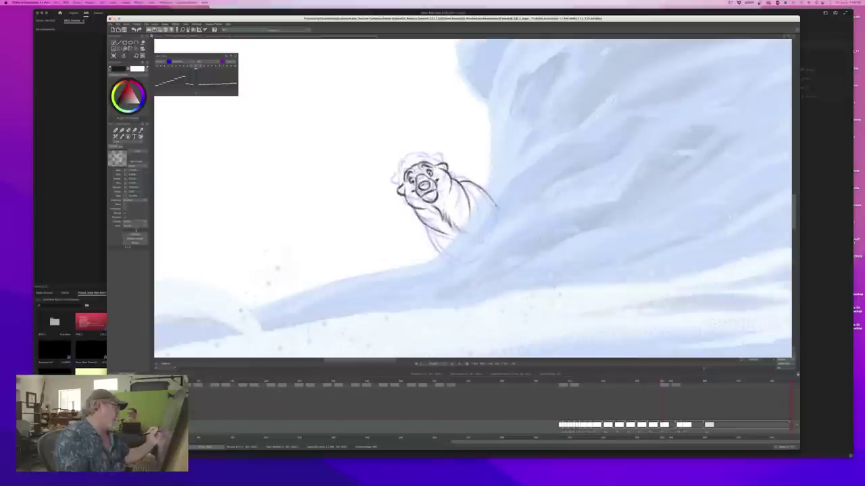
{"action": "key", "text": "Left"}
{"action": "left_click_drag", "start_coordinate": [426, 223], "coordinate": [453, 261]}
{"action": "key", "text": "Right"}
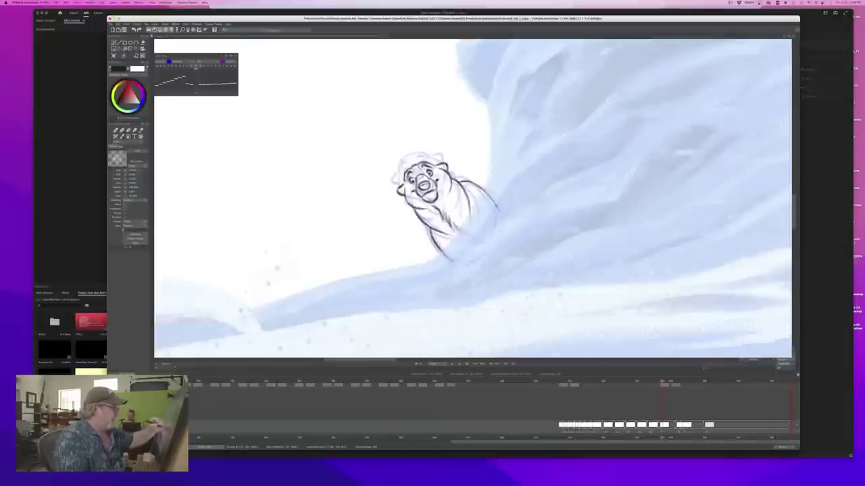
Close the bear's lower body with a curve overlapping the slope and compare the drawing with its neighbours
{"action": "mouse_move", "coordinate": [496, 213]}
{"action": "left_mouse_down"}
{"action": "mouse_move", "coordinate": [500, 236]}
{"action": "mouse_move", "coordinate": [472, 262]}
{"action": "mouse_move", "coordinate": [453, 263]}
{"action": "left_mouse_up"}
{"action": "key", "text": "Left"}
{"action": "key", "text": "Right"}
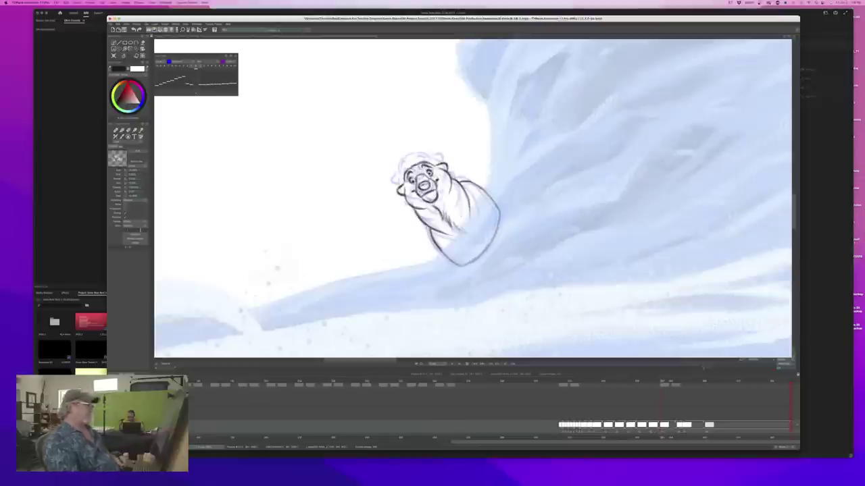
{"action": "key", "text": "Left"}
{"action": "key", "text": "Right"}
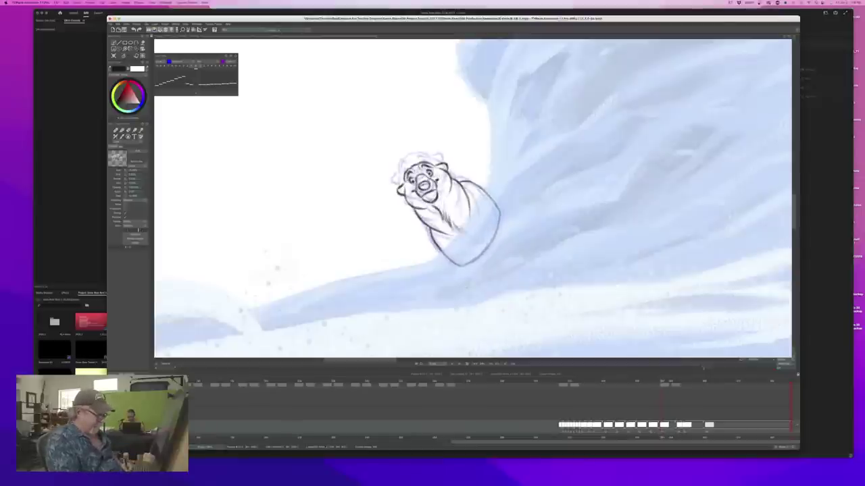
{"action": "key", "text": "Right"}
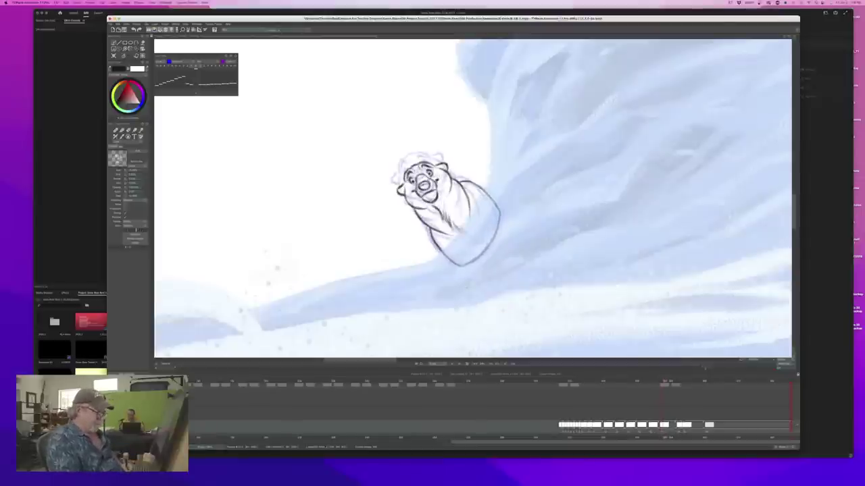
{"action": "key", "text": "Left"}
{"action": "key", "text": "Left"}
{"action": "key", "text": "Right"}
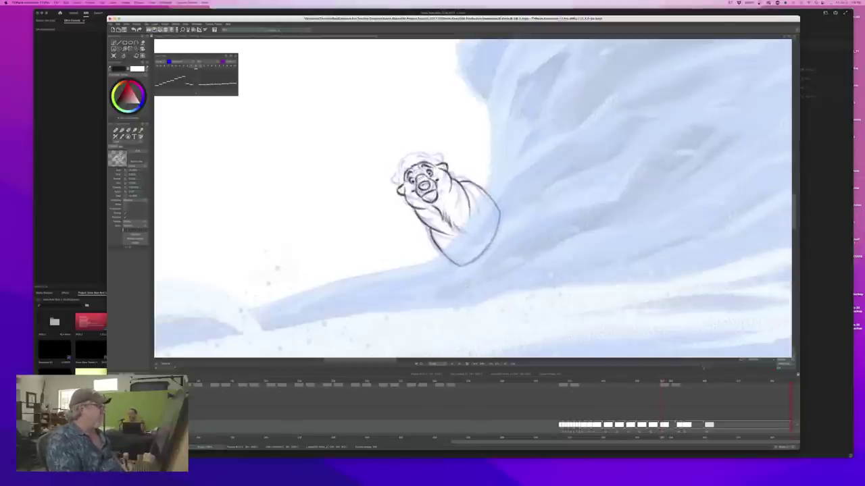
Flip between the finished bear drawing and its neighbouring frames to check the movement
{"action": "key", "text": "Right"}
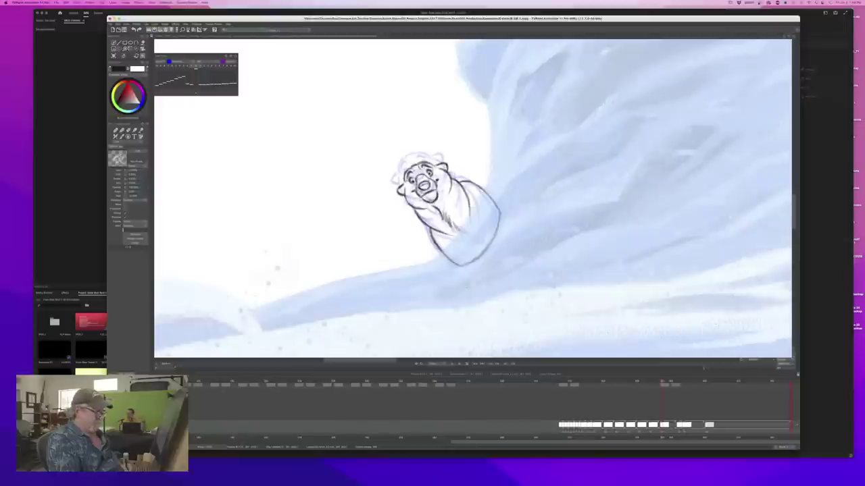
{"action": "key", "text": "Right"}
{"action": "key", "text": "Right"}
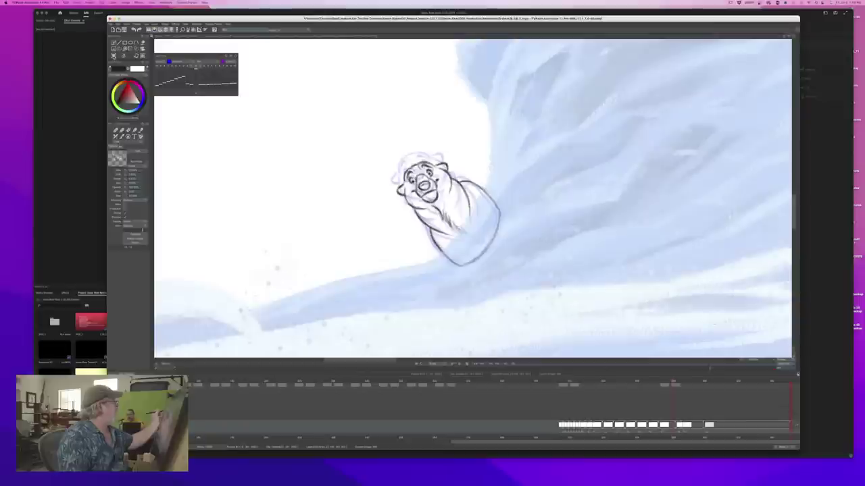
{"action": "key", "text": "Right"}
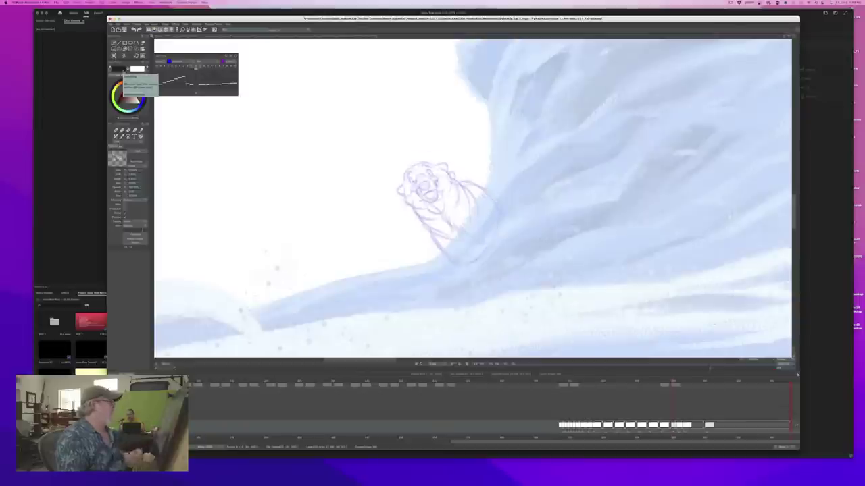
{"action": "key", "text": "Left"}
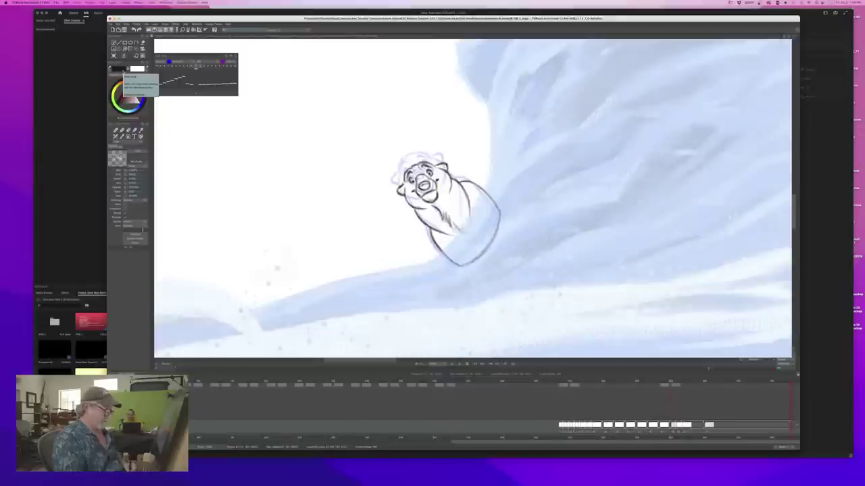
{"action": "key", "text": "Right"}
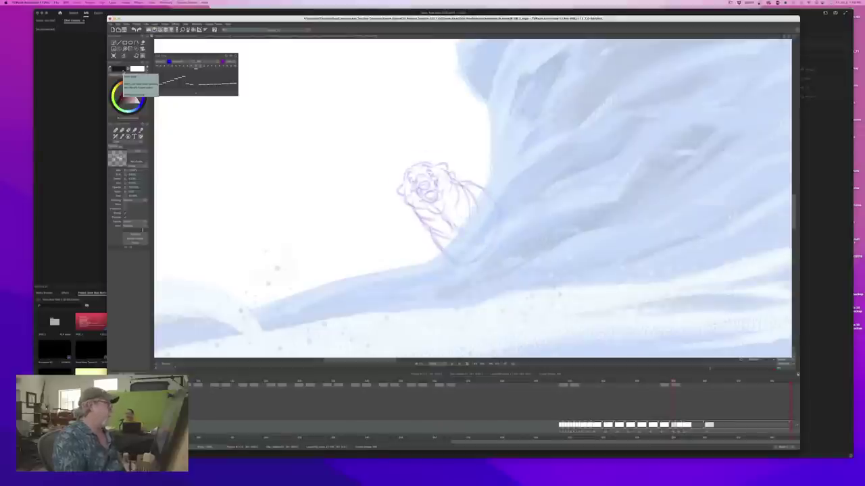
{"action": "key", "text": "Left"}
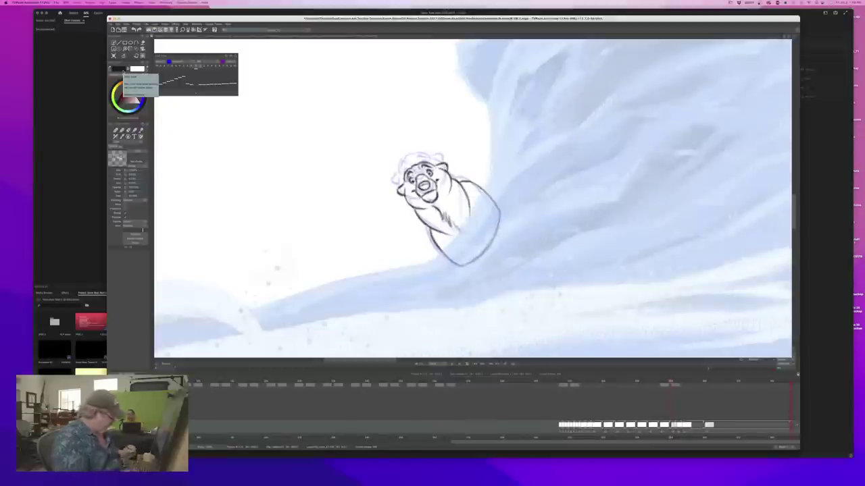
{"action": "key", "text": "Right"}
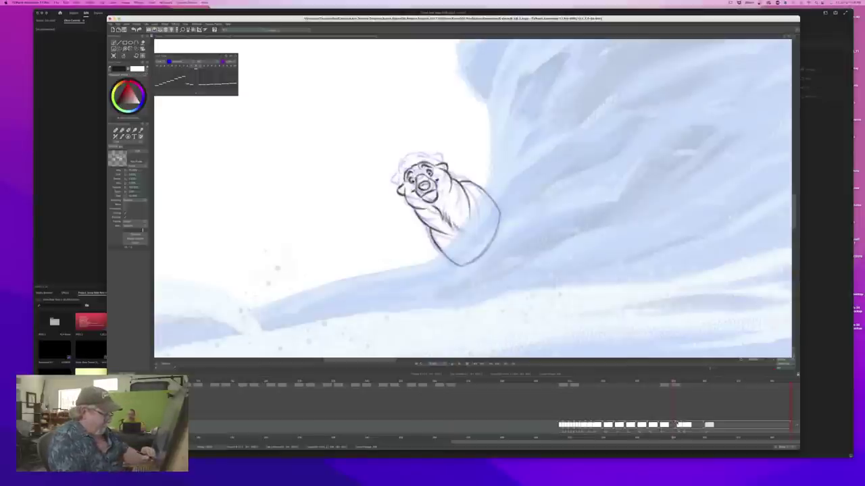
Adjust the exposure of the bear layer's late drawings in the timeline around the newly finished drawing
{"action": "left_click_drag", "start_coordinate": [677, 424], "coordinate": [673, 424]}
{"action": "left_click", "coordinate": [668, 383]}
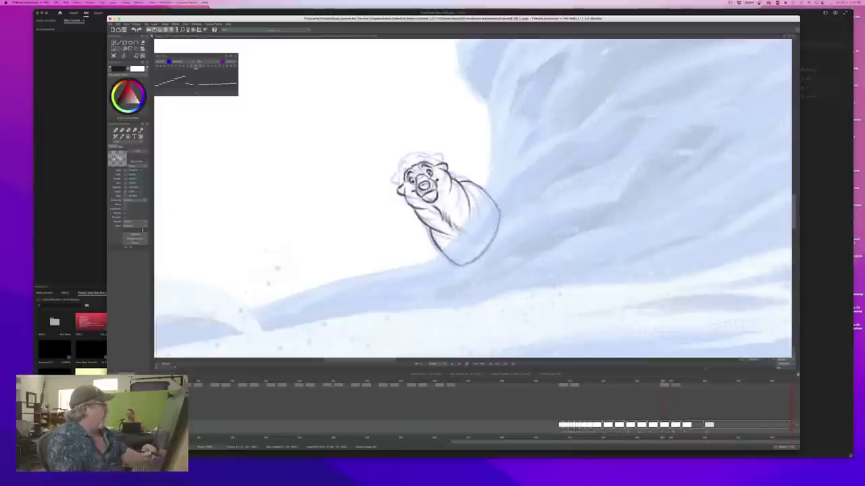
{"action": "mouse_move", "coordinate": [667, 383]}
{"action": "left_mouse_down"}
{"action": "mouse_move", "coordinate": [654, 386]}
{"action": "mouse_move", "coordinate": [669, 384]}
{"action": "left_mouse_up"}
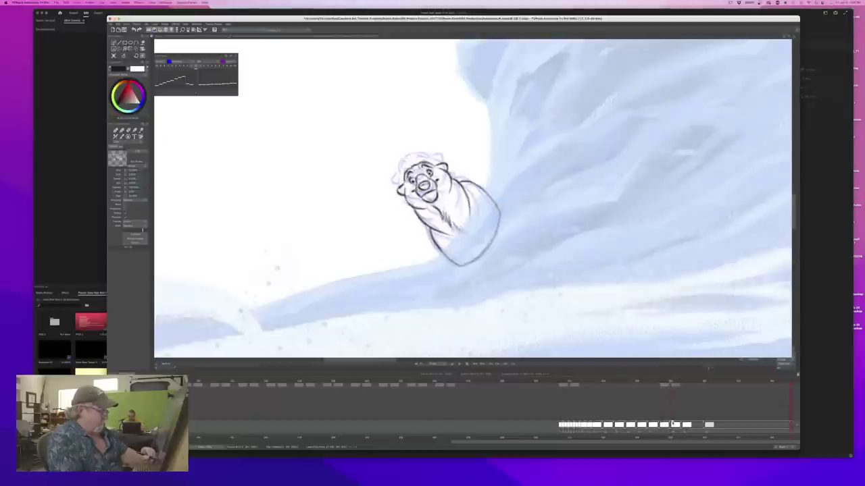
{"action": "left_click", "coordinate": [674, 425]}
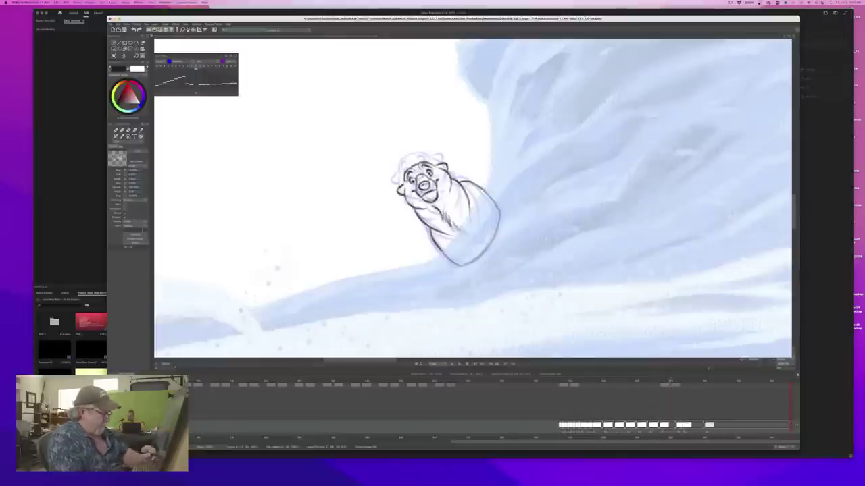
Prepare a cleared in-between drawing before the finished one and flip it against the previous drawing on the light table
{"action": "left_click_drag", "start_coordinate": [667, 385], "coordinate": [662, 385]}
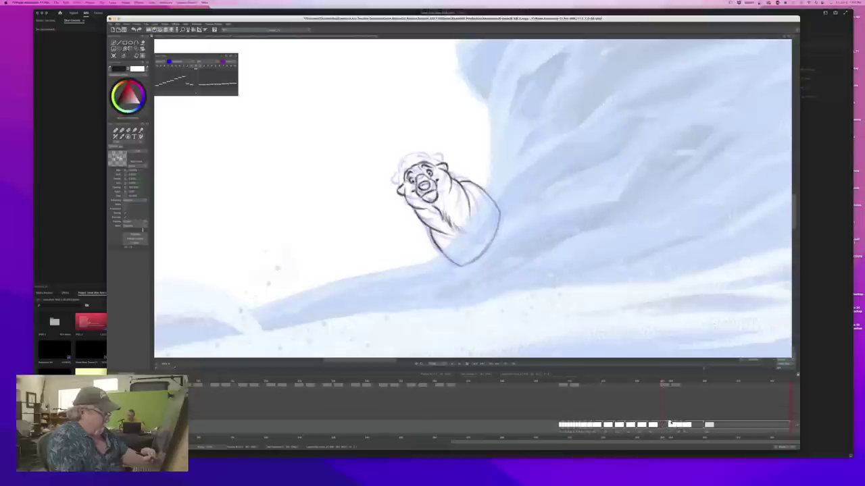
{"action": "left_click", "coordinate": [671, 424]}
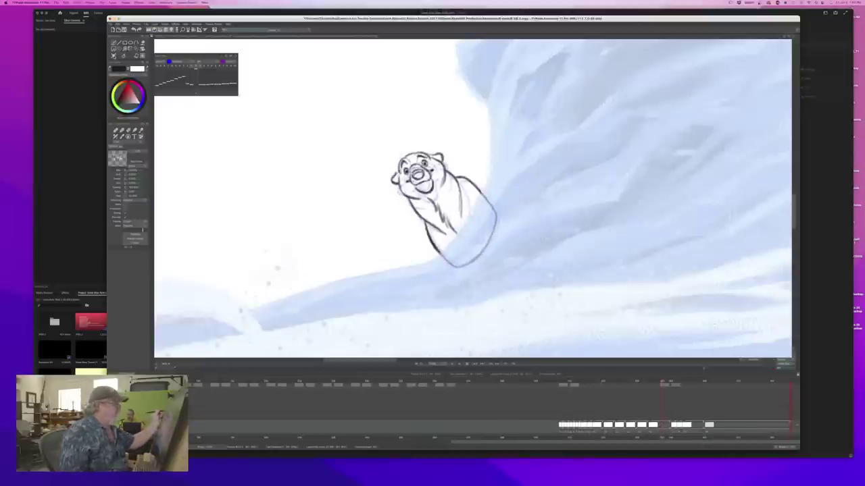
{"action": "left_click", "coordinate": [115, 56]}
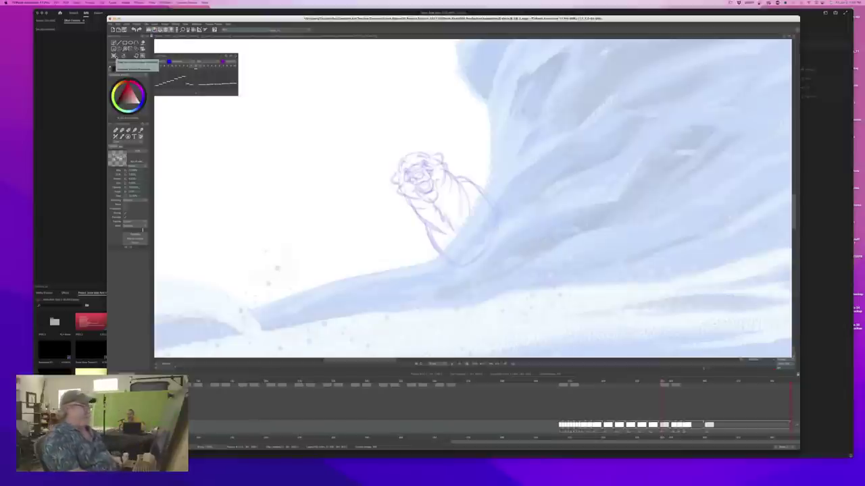
{"action": "key", "text": "Left"}
{"action": "key", "text": "Right"}
{"action": "key", "text": "Left"}
{"action": "key", "text": "Right"}
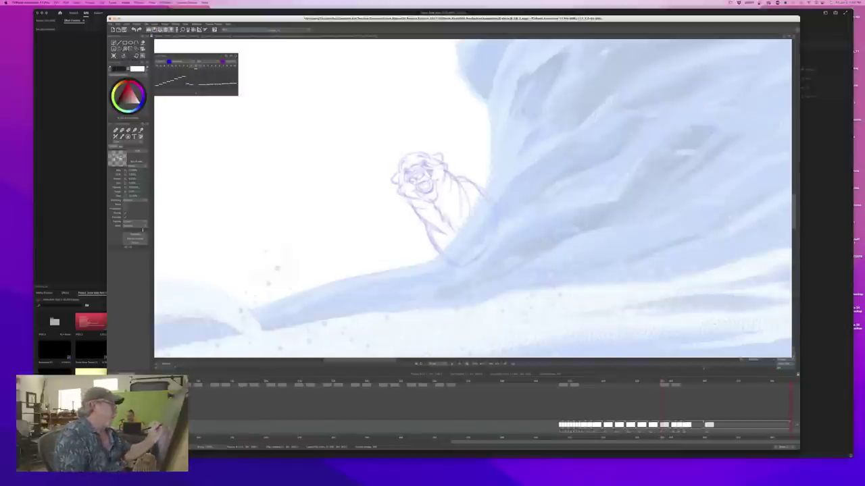
Draw the in-between's curved back line and the lower front edge of the body, matching the neighbouring drawings
{"action": "left_click_drag", "start_coordinate": [456, 179], "coordinate": [496, 209]}
{"action": "key", "text": "Left"}
{"action": "key", "text": "Right"}
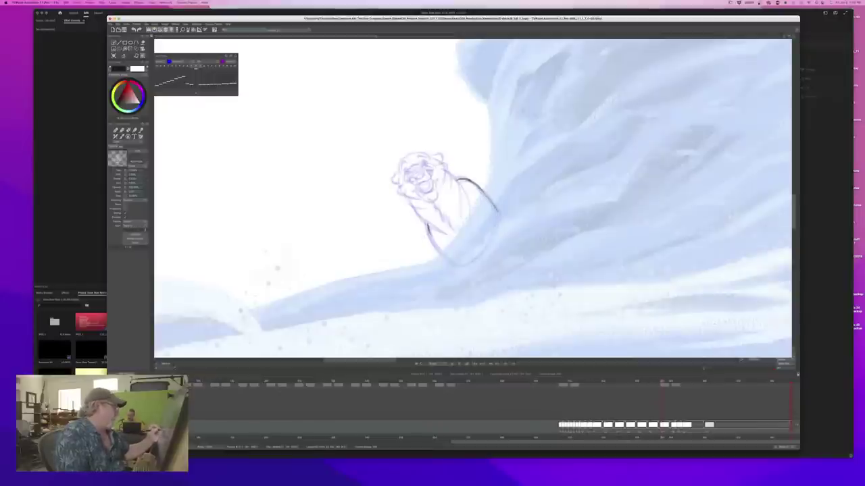
{"action": "left_click_drag", "start_coordinate": [427, 229], "coordinate": [443, 254]}
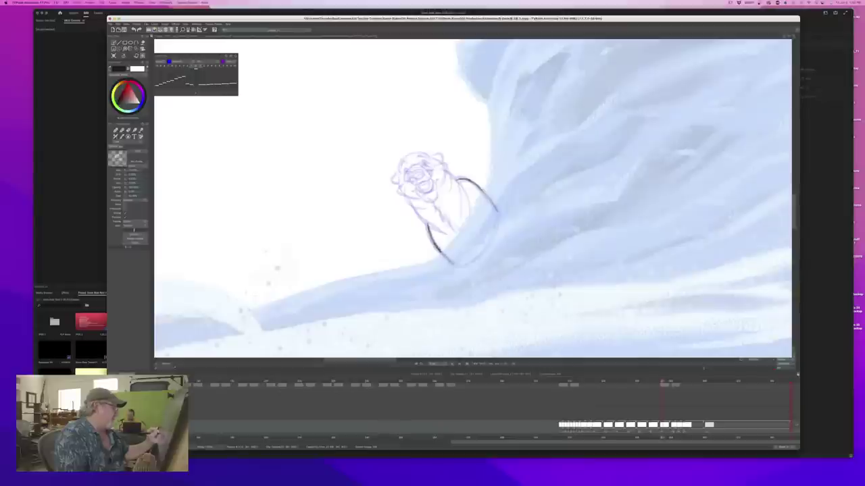
{"action": "key", "text": "Right"}
{"action": "key", "text": "Left"}
Close the bear's lower body with a curve overlapping the slope and compare it with the previous drawing
{"action": "mouse_move", "coordinate": [498, 211]}
{"action": "left_mouse_down"}
{"action": "mouse_move", "coordinate": [497, 236]}
{"action": "mouse_move", "coordinate": [463, 265]}
{"action": "left_mouse_up"}
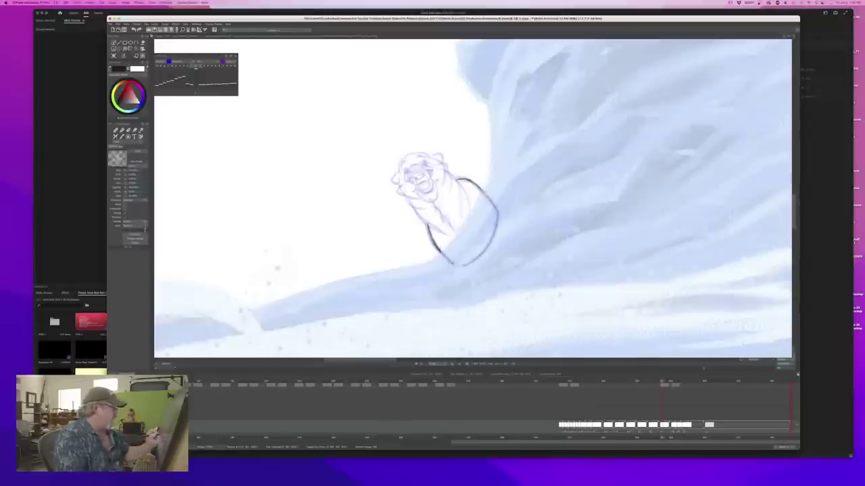
{"action": "key", "text": "Left"}
{"action": "key", "text": "Right"}
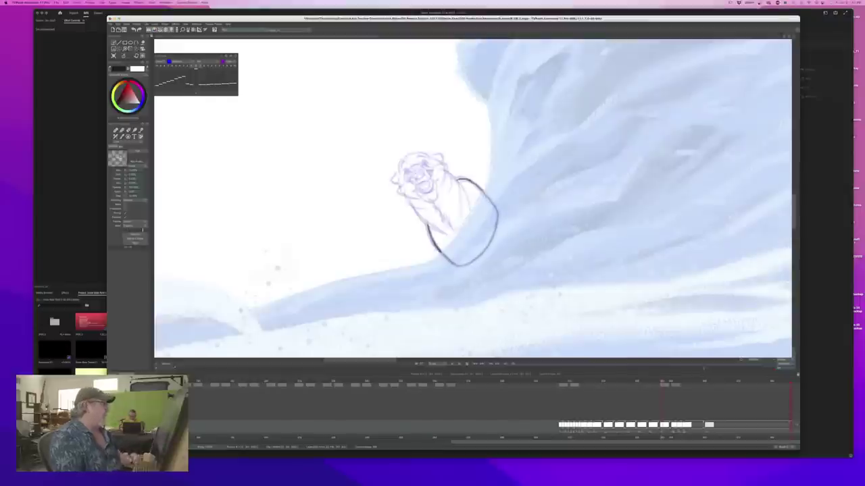
{"action": "key", "text": "Left"}
{"action": "key", "text": "Right"}
{"action": "key", "text": "Left"}
{"action": "key", "text": "Right"}
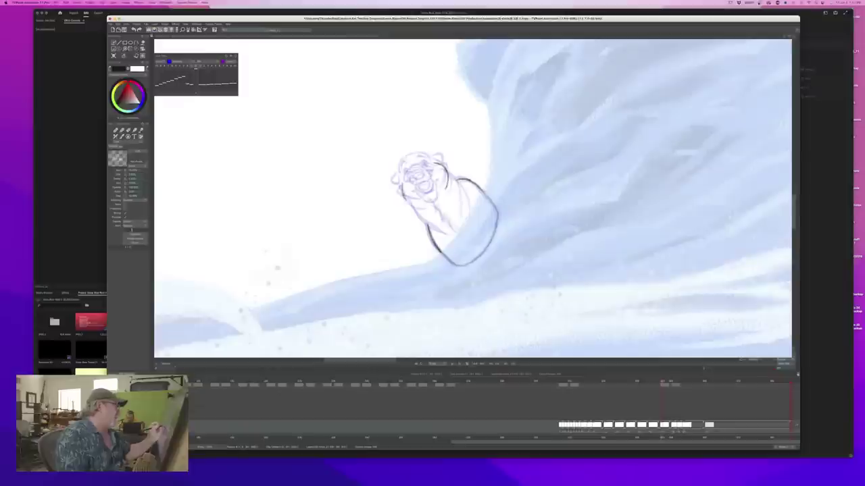
Outline the bear's cheek and jaw on both sides of the head, checking against the previous drawing
{"action": "left_click_drag", "start_coordinate": [404, 197], "coordinate": [413, 205]}
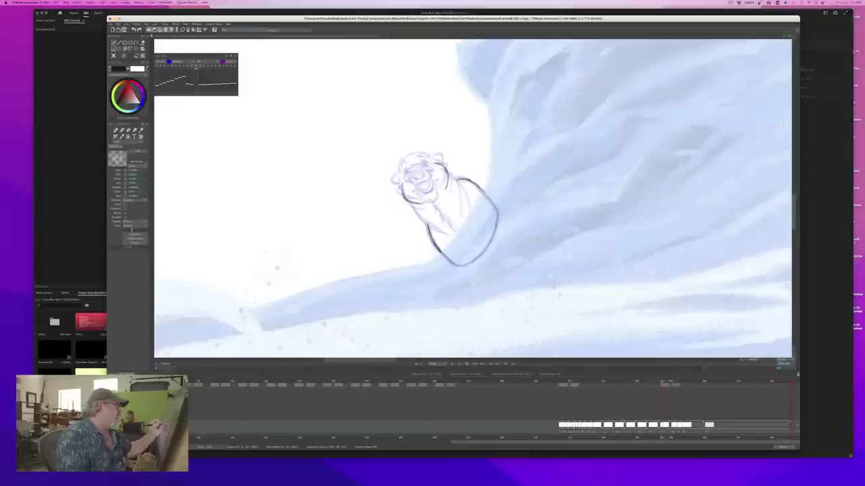
{"action": "left_click_drag", "start_coordinate": [402, 186], "coordinate": [405, 198]}
{"action": "key", "text": "Left"}
{"action": "key", "text": "Right"}
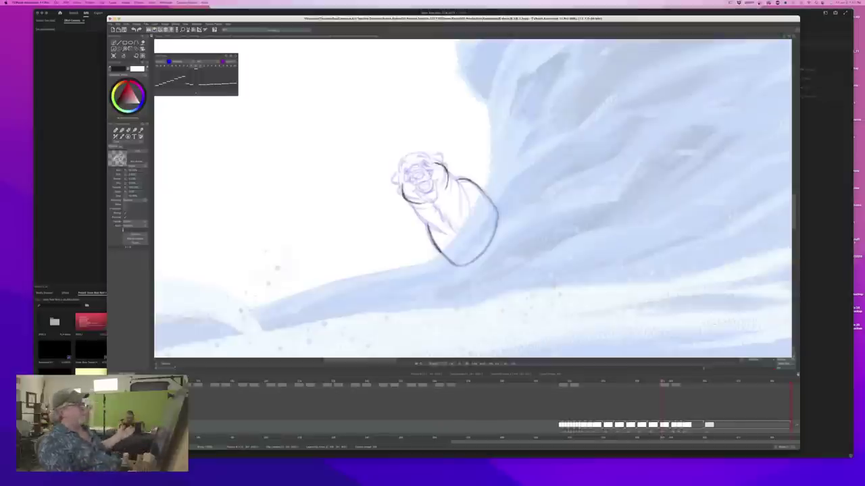
{"action": "key", "text": "Left"}
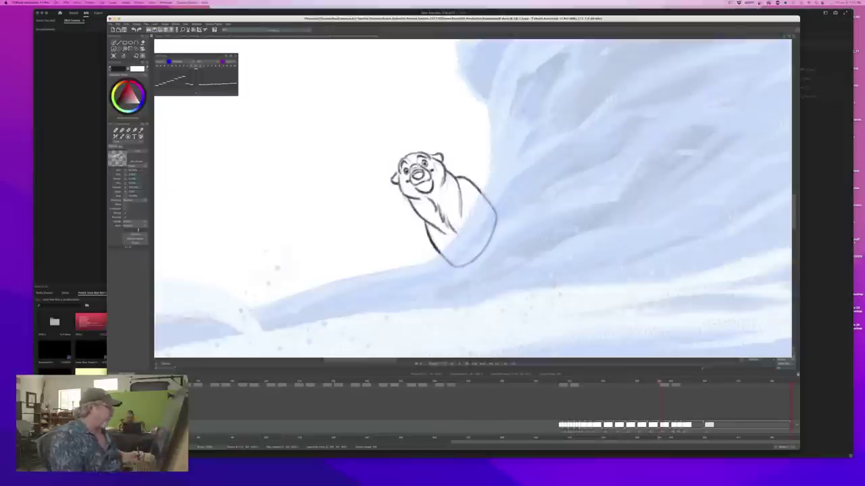
{"action": "key", "text": "Right"}
{"action": "key", "text": "Left"}
{"action": "key", "text": "Right"}
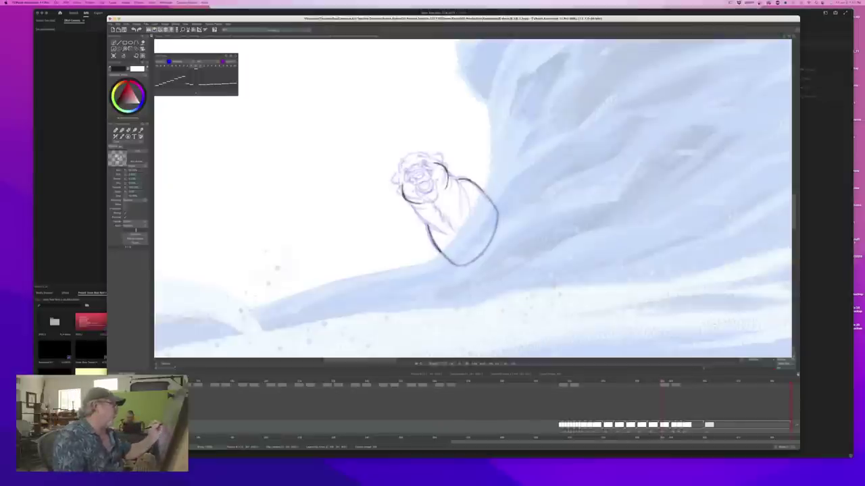
Draw the neck and inner shoulder lines plus the front edge of the chest, comparing with the previous drawing
{"action": "left_click_drag", "start_coordinate": [445, 173], "coordinate": [467, 214]}
{"action": "left_click_drag", "start_coordinate": [456, 180], "coordinate": [464, 204]}
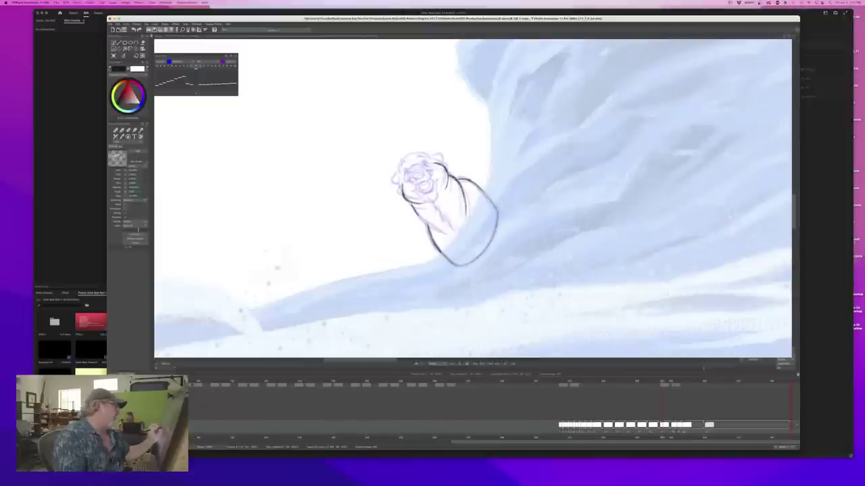
{"action": "left_click_drag", "start_coordinate": [421, 220], "coordinate": [444, 234]}
{"action": "key", "text": "Left"}
{"action": "key", "text": "Right"}
{"action": "key", "text": "Left"}
{"action": "key", "text": "Right"}
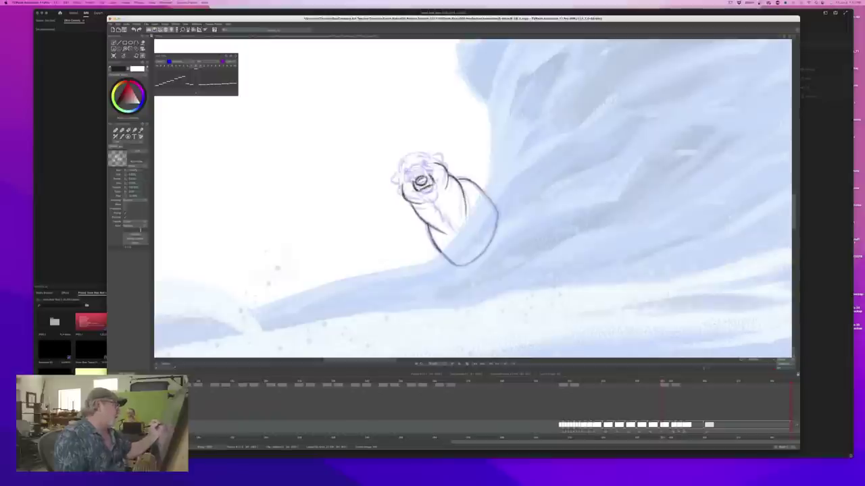
Mark the corners of the mouth beside the bear's nose, matching them to the previous drawing
{"action": "key", "text": "Left"}
{"action": "key", "text": "Right"}
{"action": "left_click", "coordinate": [435, 175]}
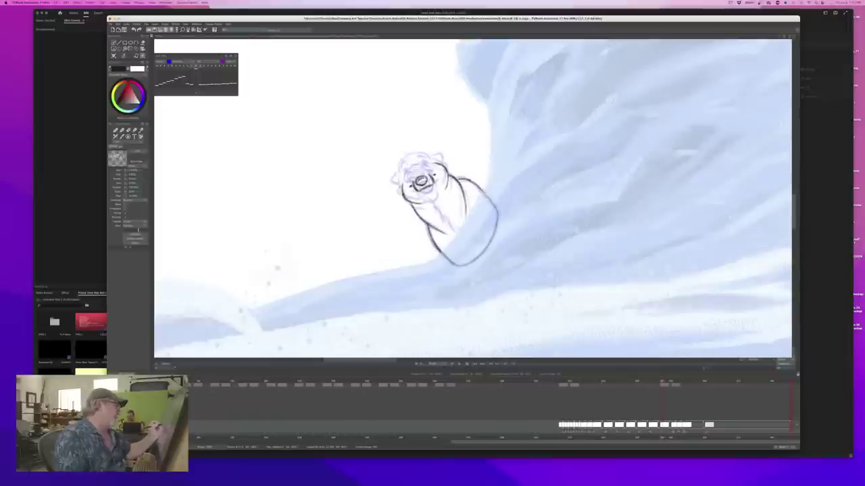
{"action": "key", "text": "Left"}
{"action": "key", "text": "Right"}
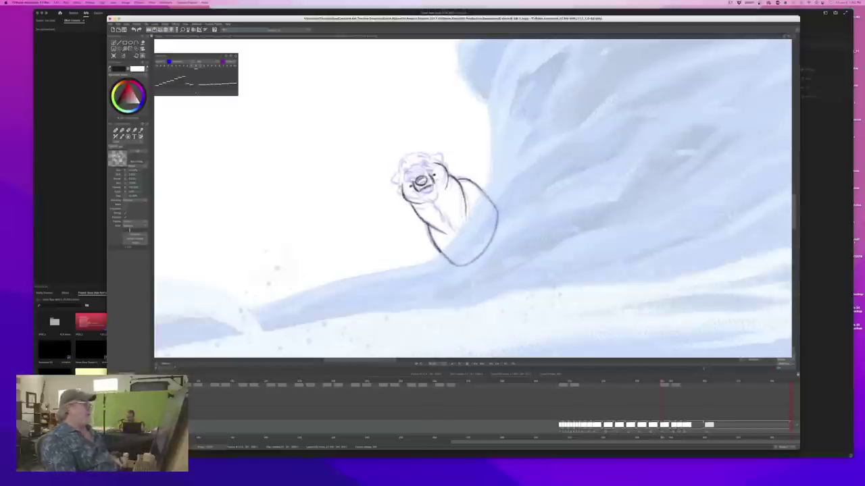
Draw the bear's lower lip and chin beneath the nose, flipping to the previous drawing for placement
{"action": "key", "text": "Left"}
{"action": "key", "text": "Right"}
{"action": "key", "text": "Left"}
{"action": "key", "text": "Right"}
{"action": "key", "text": "Left"}
{"action": "key", "text": "Right"}
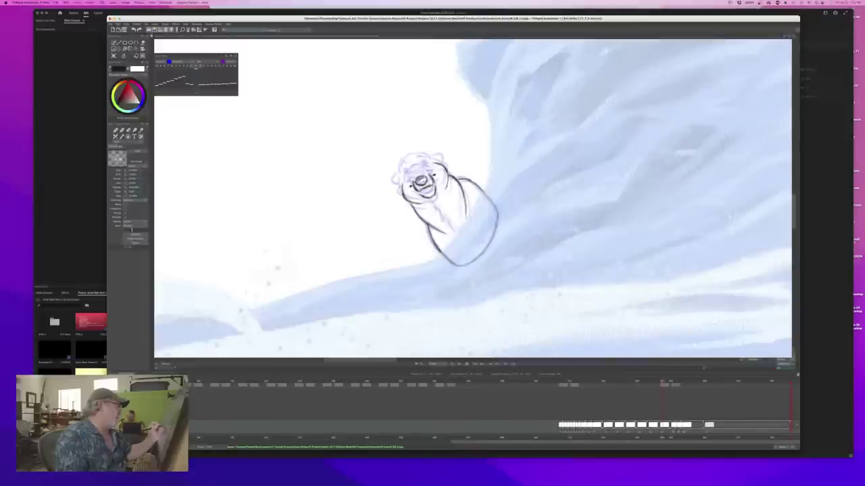
{"action": "key", "text": "Left"}
{"action": "key", "text": "Right"}
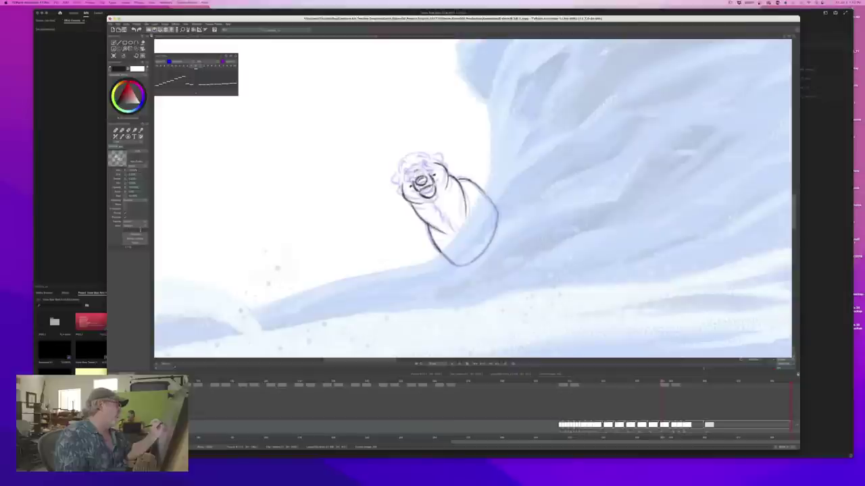
Draw the bear's eyes above the muzzle and one eyebrow, checking their spacing against the previous drawing
{"action": "key", "text": "Left"}
{"action": "key", "text": "Right"}
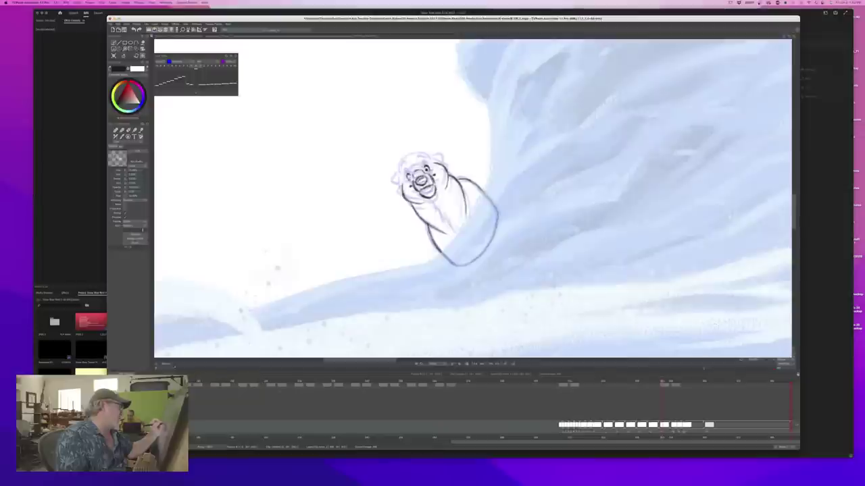
{"action": "key", "text": "Left"}
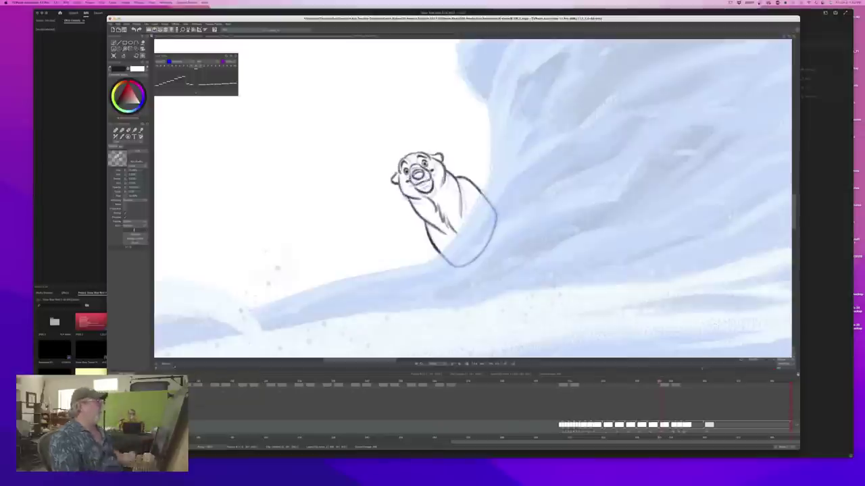
{"action": "key", "text": "Right"}
{"action": "key", "text": "Left"}
{"action": "key", "text": "Right"}
{"action": "key", "text": "Left"}
{"action": "key", "text": "Right"}
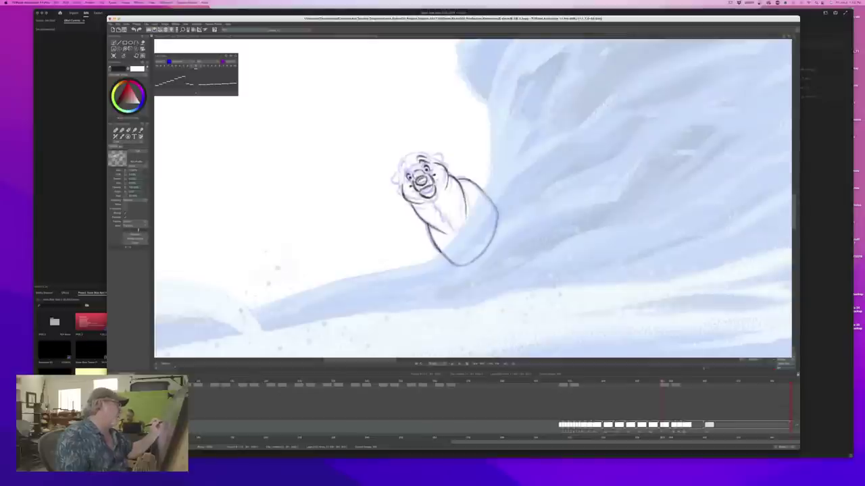
Finish the bear's head with the remaining eyebrow, ears and crown, comparing it with the previous drawing
{"action": "key", "text": "Left"}
{"action": "key", "text": "Right"}
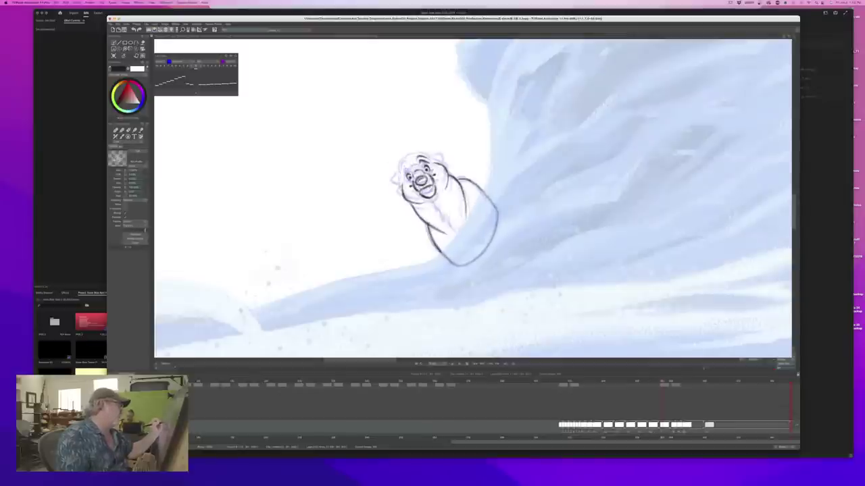
{"action": "left_click_drag", "start_coordinate": [404, 176], "coordinate": [410, 170]}
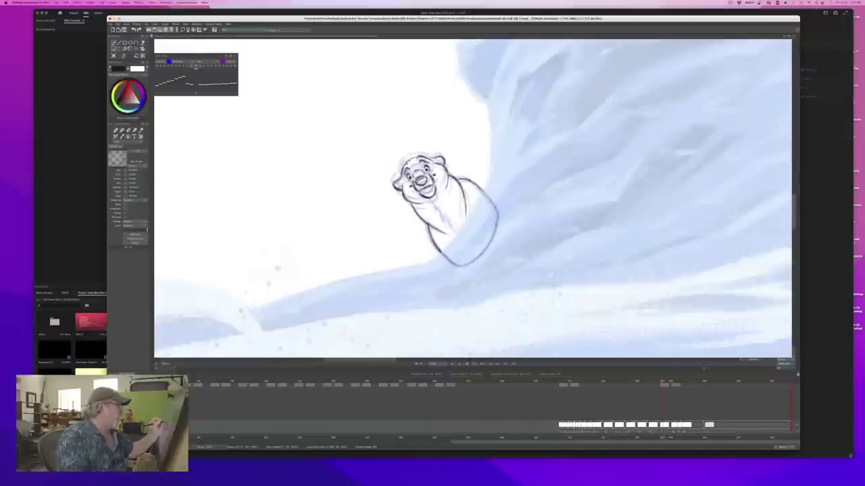
{"action": "key", "text": "Left"}
{"action": "key", "text": "Right"}
{"action": "key", "text": "Left"}
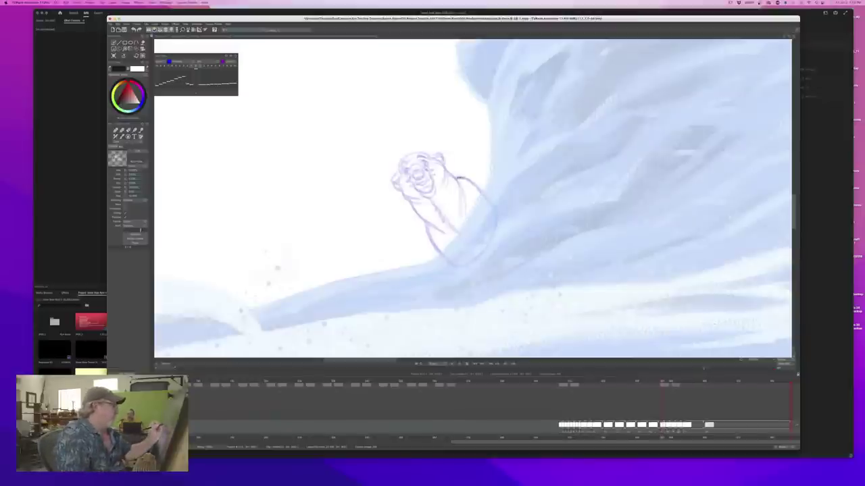
Draw the bear's back contour down to the mountain edge and the inner shoulder line, comparing them with the previous drawing
{"action": "left_click_drag", "start_coordinate": [458, 177], "coordinate": [497, 212]}
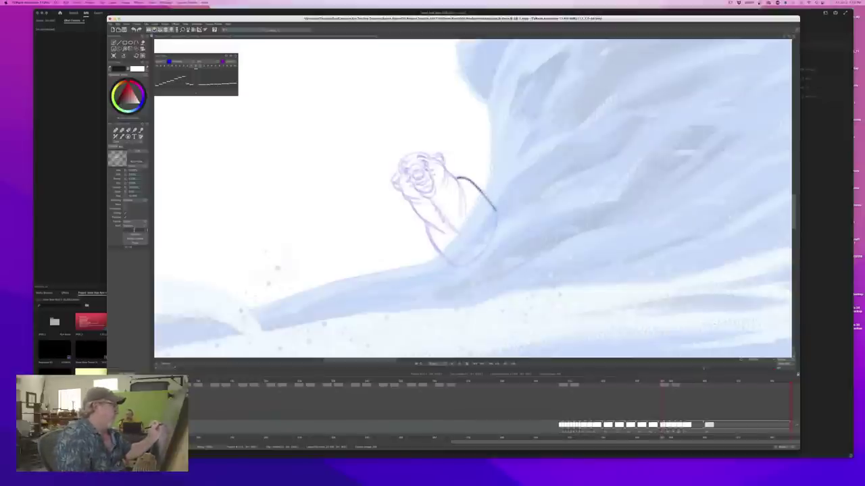
{"action": "left_click_drag", "start_coordinate": [447, 172], "coordinate": [463, 220]}
{"action": "key", "text": "Left"}
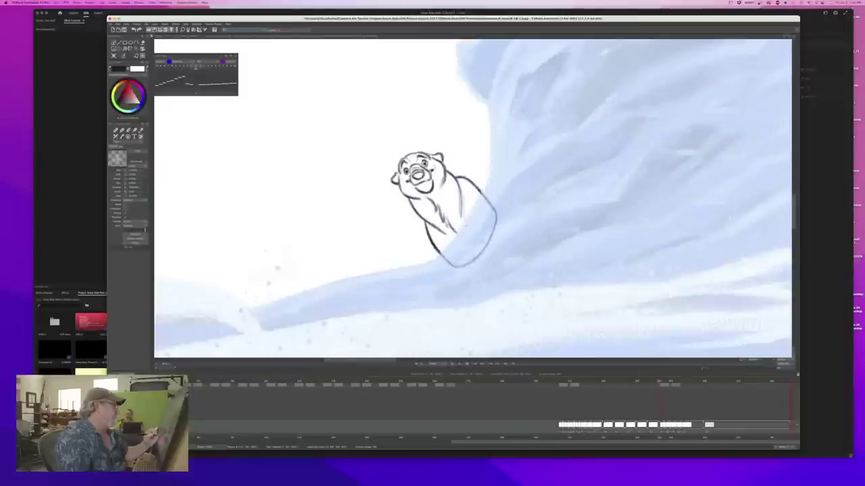
{"action": "key", "text": "Right"}
Complete the bear's body with the front contour and the curved underside, flipping to the previous drawing for placement
{"action": "mouse_move", "coordinate": [410, 202]}
{"action": "left_mouse_down"}
{"action": "mouse_move", "coordinate": [443, 233]}
{"action": "mouse_move", "coordinate": [429, 234]}
{"action": "mouse_move", "coordinate": [449, 262]}
{"action": "left_mouse_up"}
{"action": "key", "text": "Left"}
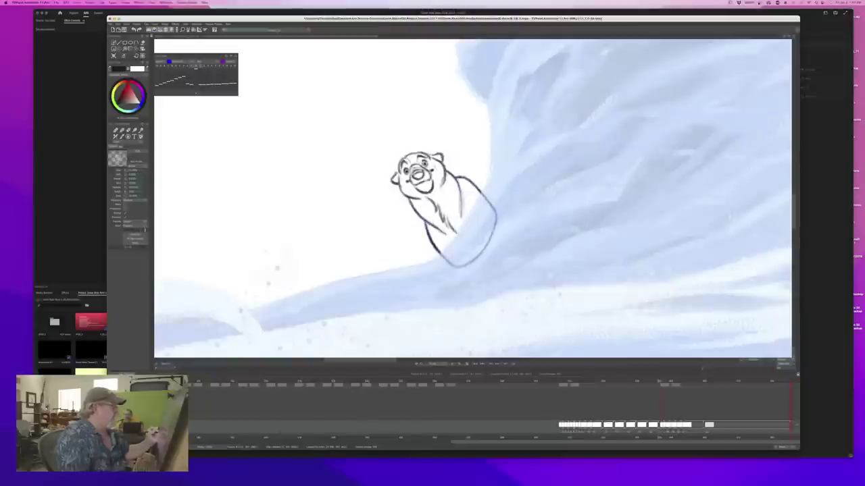
{"action": "key", "text": "Right"}
{"action": "left_click_drag", "start_coordinate": [496, 218], "coordinate": [454, 263]}
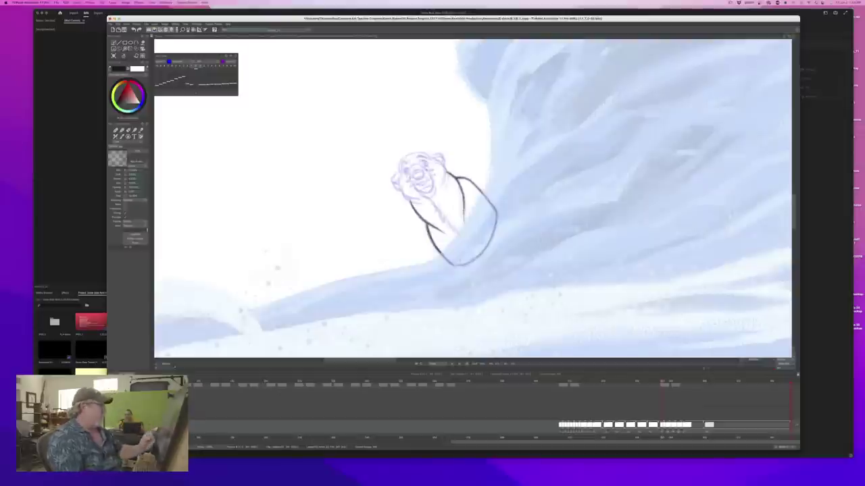
{"action": "key", "text": "Left"}
{"action": "key", "text": "Right"}
{"action": "key", "text": "Left"}
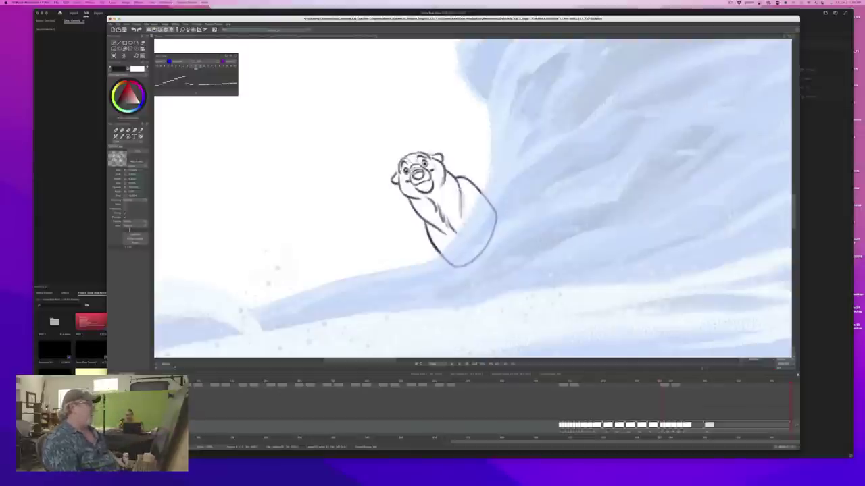
{"action": "key", "text": "Right"}
{"action": "key", "text": "Left"}
{"action": "key", "text": "Right"}
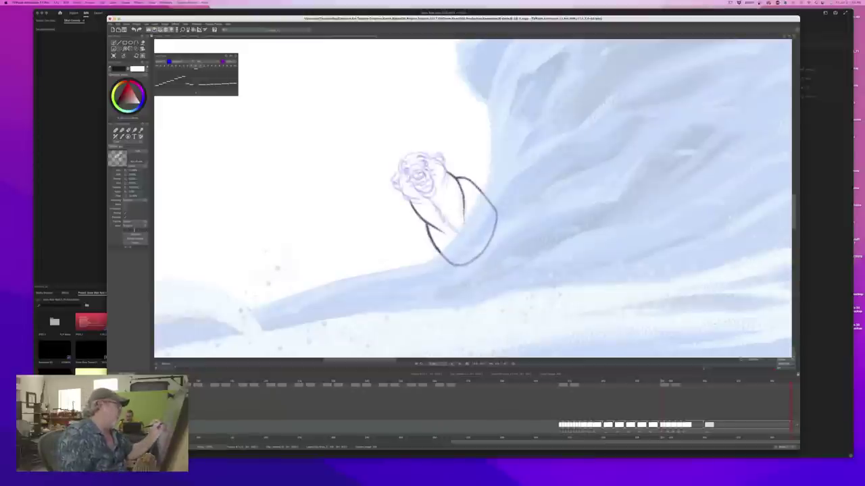
Draw the bear's oval nose, muzzle and mouth over the light-table guides, checking them against the previous drawing
{"action": "left_click_drag", "start_coordinate": [414, 177], "coordinate": [424, 180]}
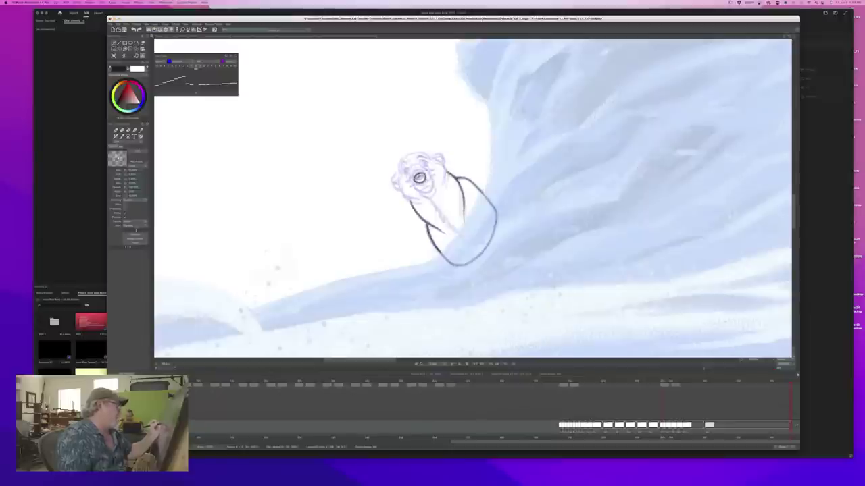
{"action": "key", "text": "Left"}
{"action": "key", "text": "Right"}
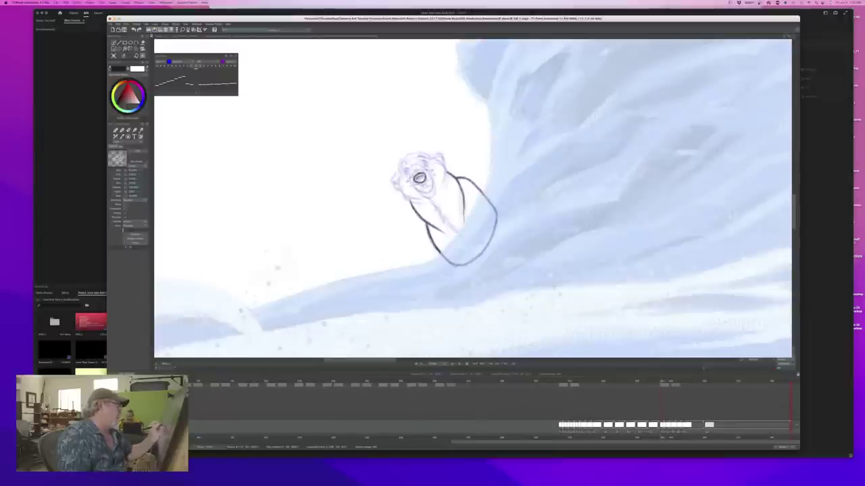
{"action": "key", "text": "comma"}
{"action": "key", "text": "period"}
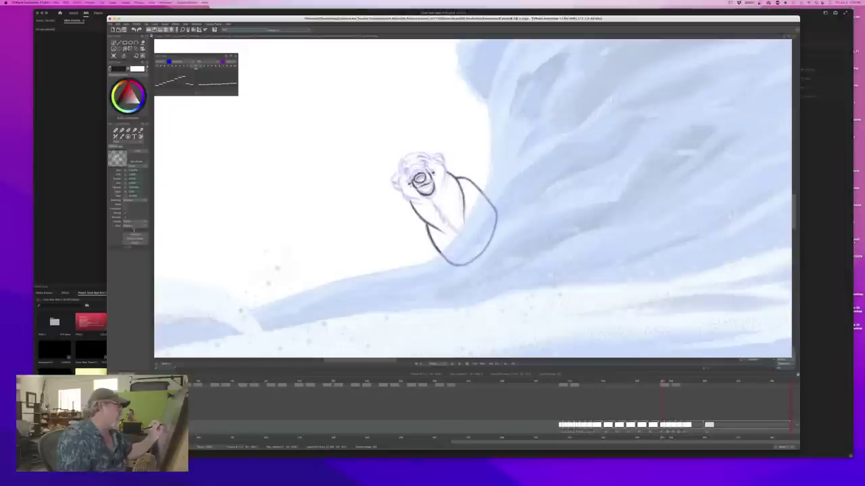
{"action": "key", "text": "Left"}
{"action": "key", "text": "Right"}
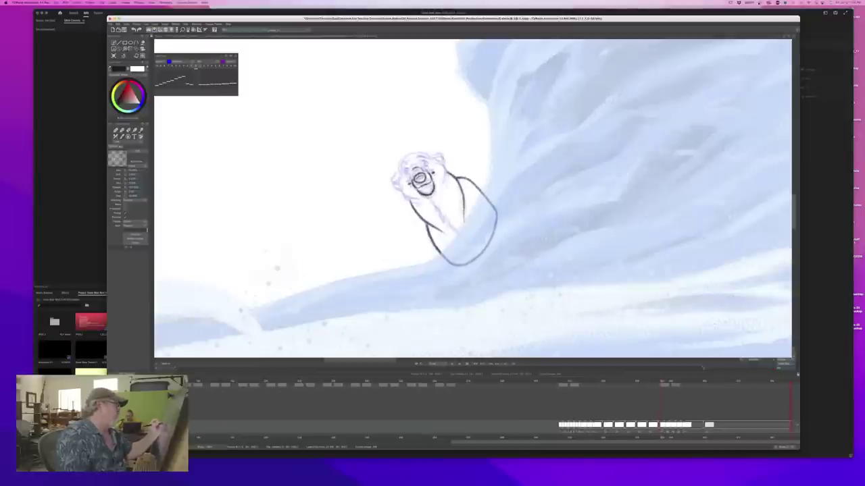
{"action": "key", "text": "Left"}
{"action": "key", "text": "Right"}
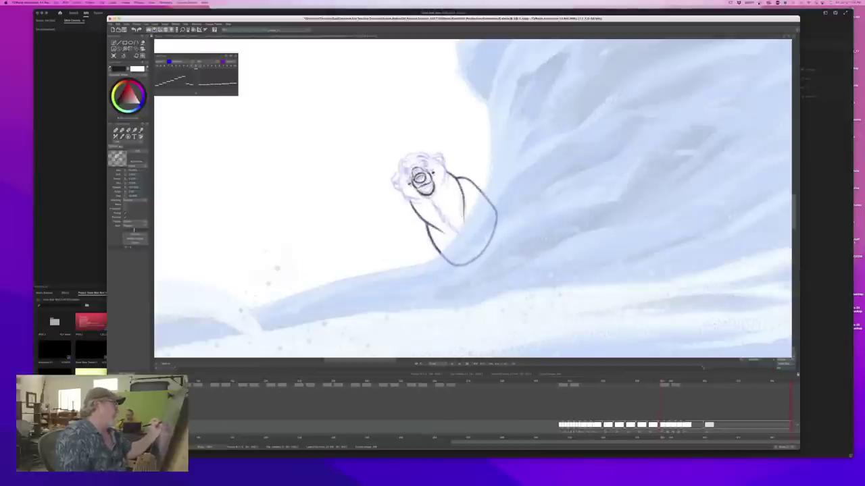
Draw the bear's eyes above the muzzle, comparing their spacing with the previous drawing
{"action": "left_click_drag", "start_coordinate": [424, 162], "coordinate": [427, 165]}
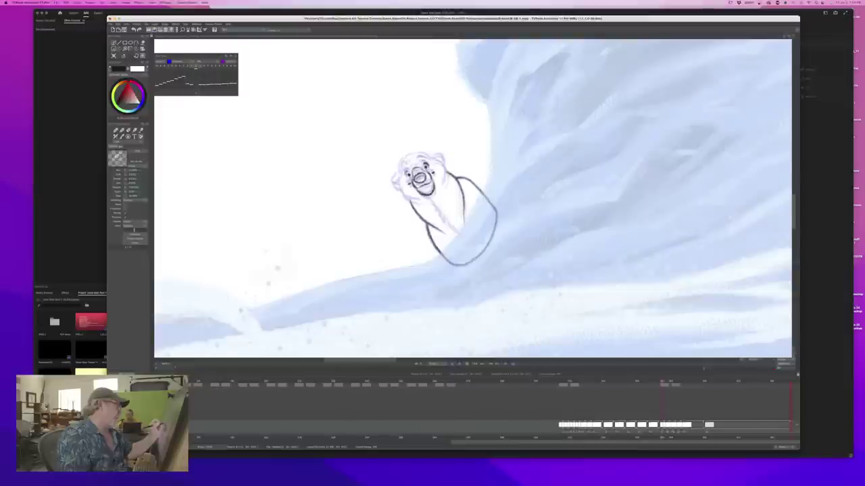
{"action": "key", "text": "Left"}
{"action": "key", "text": "Right"}
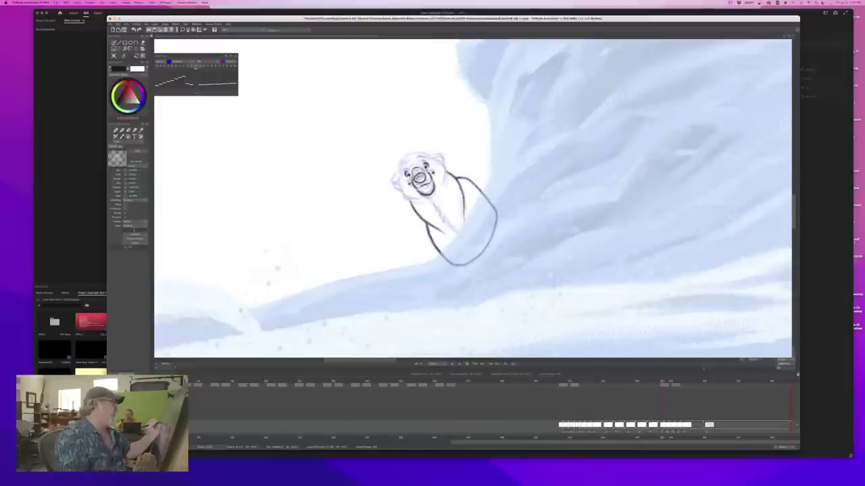
{"action": "key", "text": "Left"}
{"action": "key", "text": "Right"}
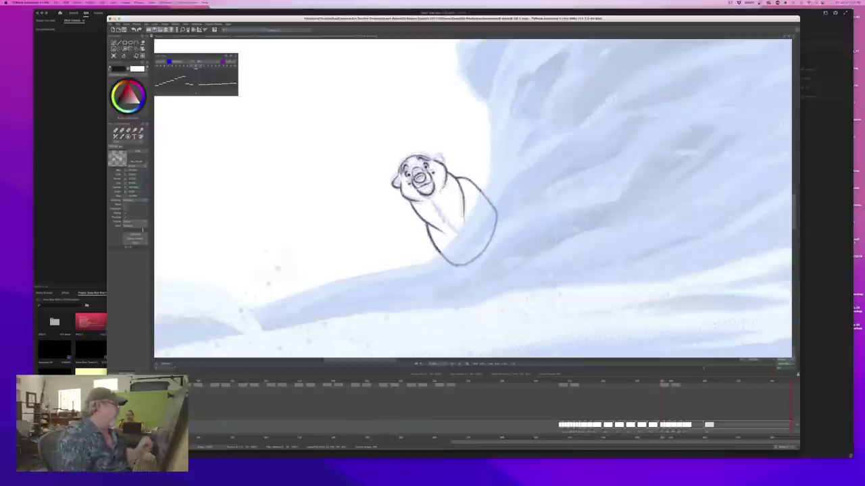
Finish the in-between with the chest fur, the ear nearer the mountain and the crown, flipping to the previous drawing
{"action": "left_click_drag", "start_coordinate": [433, 203], "coordinate": [458, 235]}
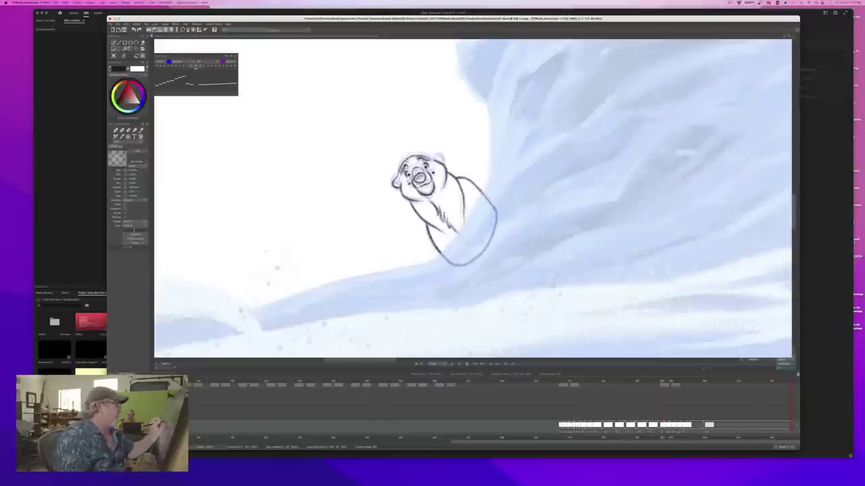
{"action": "left_click_drag", "start_coordinate": [432, 158], "coordinate": [445, 164]}
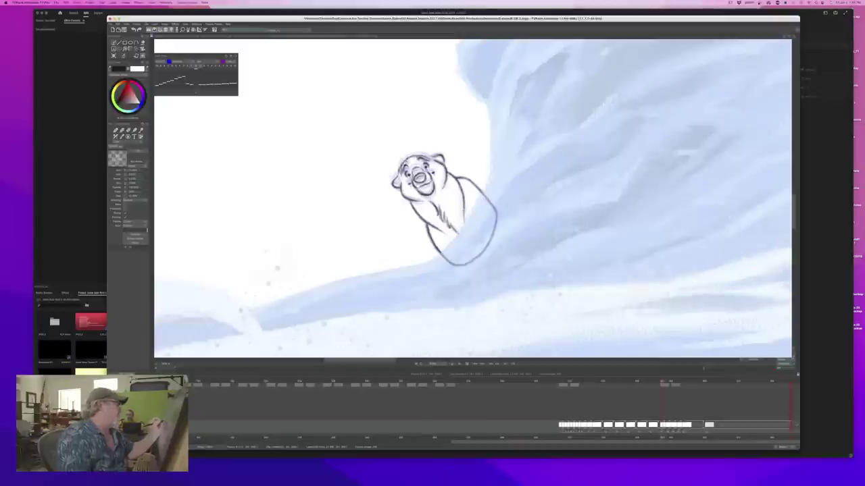
{"action": "left_click_drag", "start_coordinate": [430, 157], "coordinate": [404, 158]}
{"action": "key", "text": "Left"}
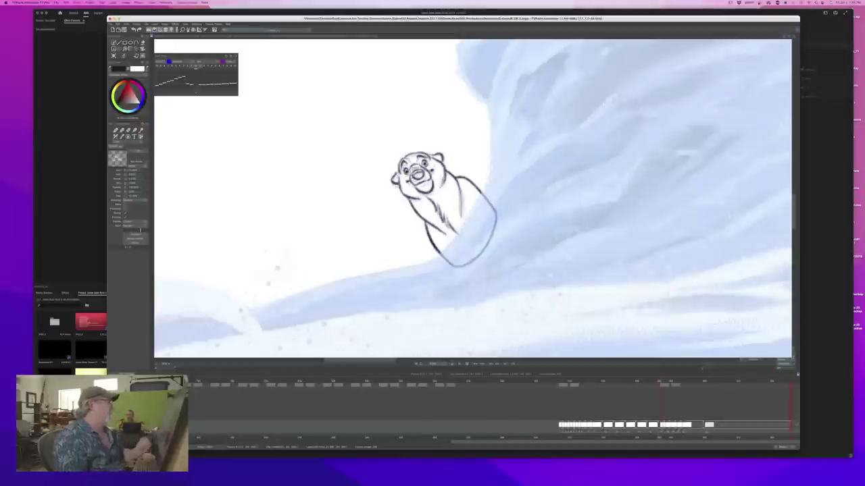
{"action": "key", "text": "Right"}
{"action": "key", "text": "Left"}
{"action": "key", "text": "Right"}
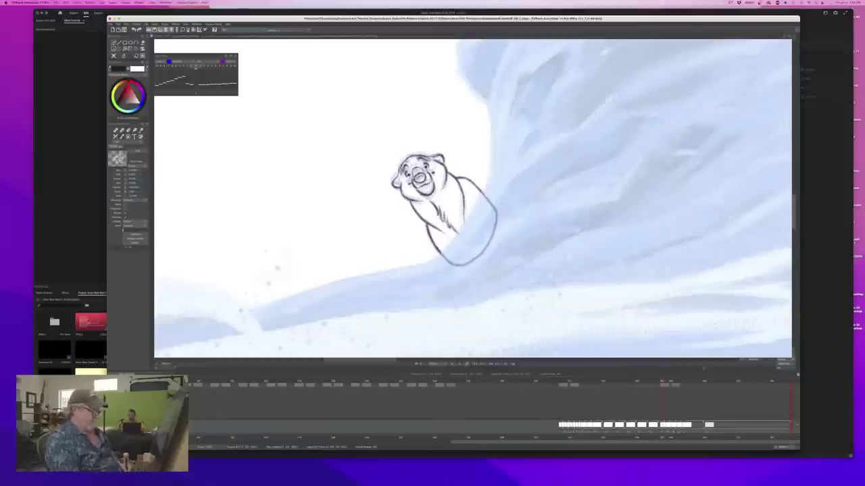
Play back the bear's drawings to check the motion
{"action": "left_click_drag", "start_coordinate": [785, 431], "coordinate": [560, 429]}
{"action": "left_click", "coordinate": [460, 365]}
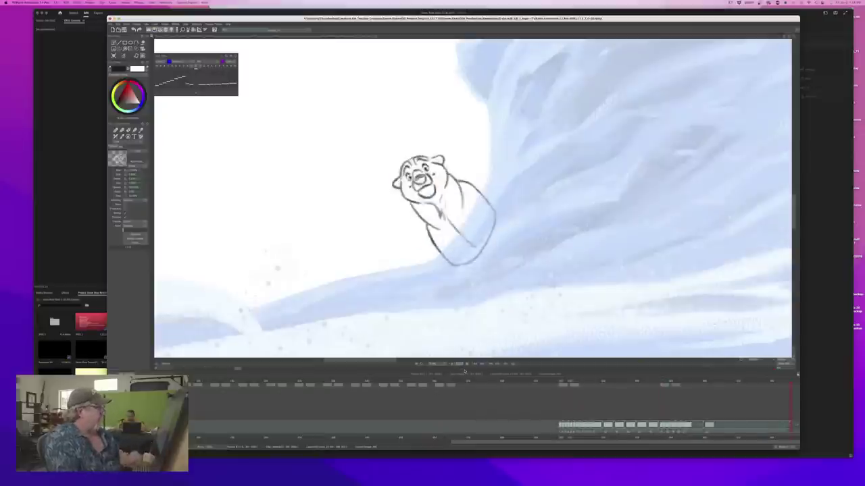
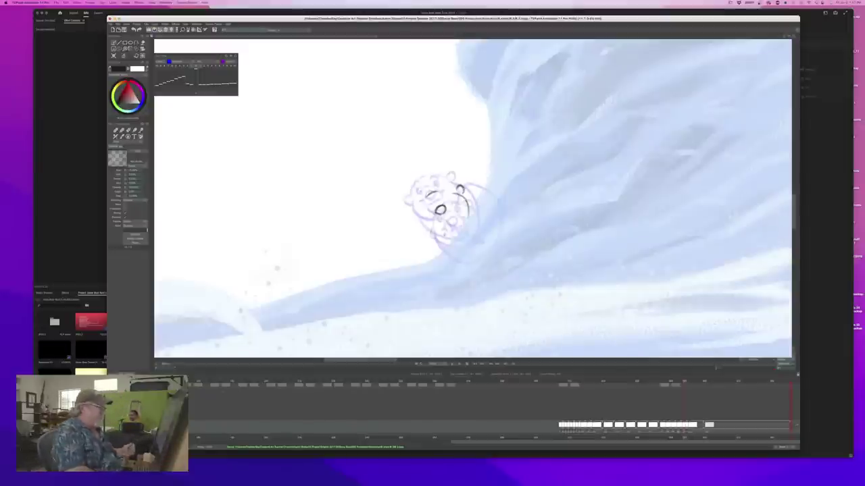
Erase the misplaced arc above the nose on the lower in-between after comparing it with the previous drawing
{"action": "key", "text": "Left"}
{"action": "key", "text": "Right"}
{"action": "key", "text": "Left"}
{"action": "key", "text": "Right"}
{"action": "key", "text": "Left"}
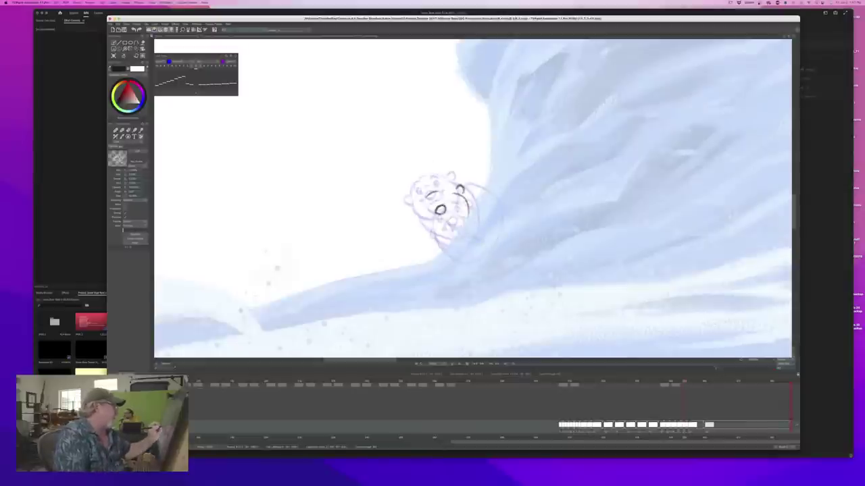
{"action": "key", "text": "Left"}
{"action": "key", "text": "Right"}
{"action": "key", "text": "e"}
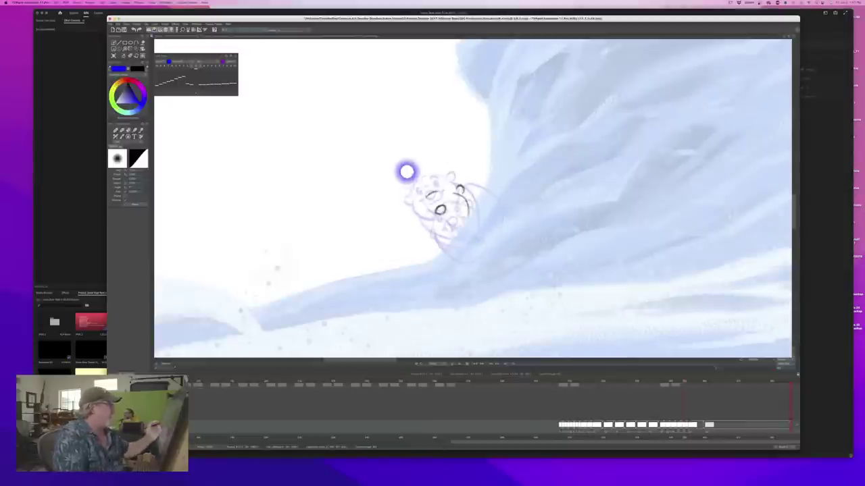
{"action": "left_click_drag", "start_coordinate": [429, 191], "coordinate": [435, 195]}
{"action": "key", "text": "Left"}
{"action": "key", "text": "Right"}
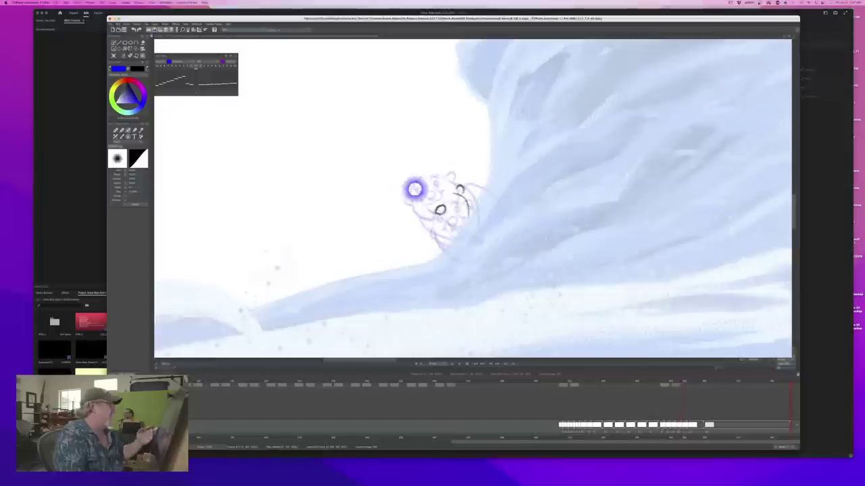
{"action": "key", "text": "Left"}
{"action": "key", "text": "Right"}
Draw the muzzle contour around the nose and the mouth line on the lower in-between, flipping for placement
{"action": "key", "text": "b"}
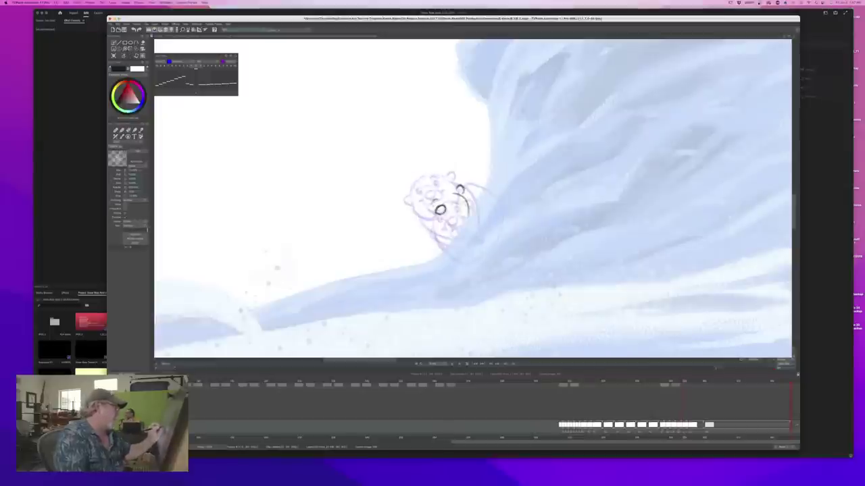
{"action": "key", "text": "Left"}
{"action": "key", "text": "Right"}
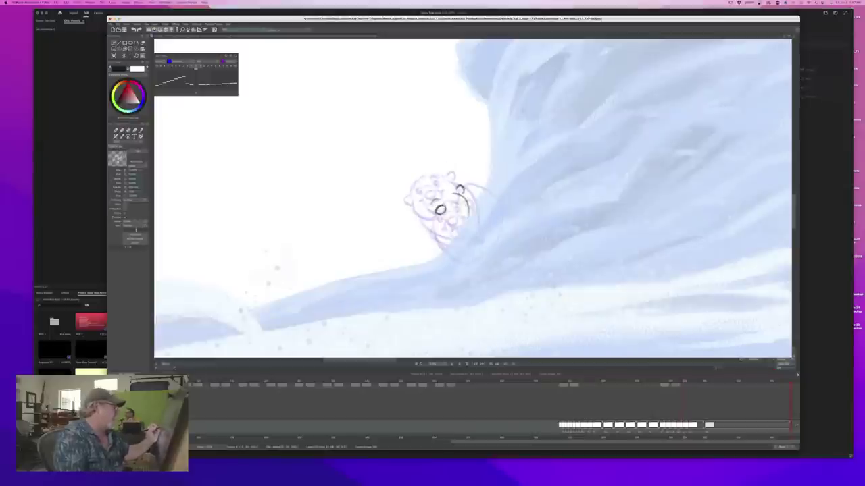
{"action": "left_click_drag", "start_coordinate": [443, 204], "coordinate": [452, 206]}
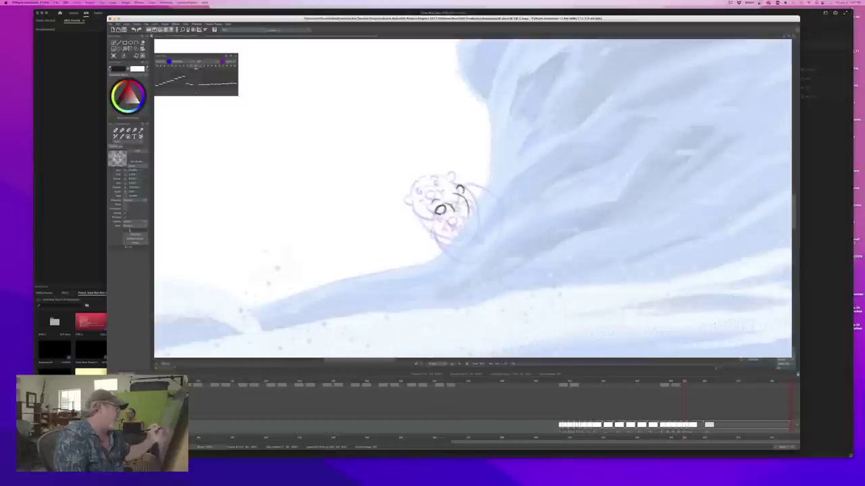
{"action": "left_click_drag", "start_coordinate": [435, 212], "coordinate": [438, 222]}
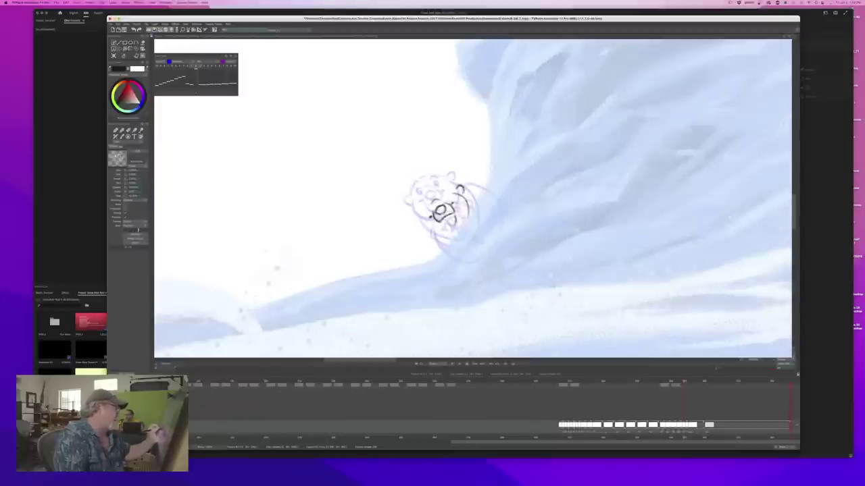
Draw the bear's lower lip and chin beneath the nose, comparing them repeatedly with the previous drawing
{"action": "left_click_drag", "start_coordinate": [438, 221], "coordinate": [456, 218]}
{"action": "key", "text": "Left"}
{"action": "key", "text": "Right"}
{"action": "key", "text": "Left"}
{"action": "key", "text": "Right"}
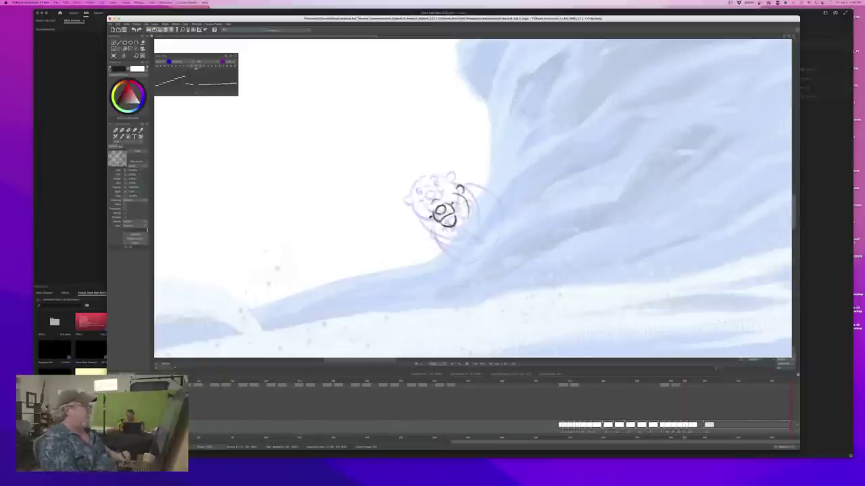
{"action": "key", "text": "Left"}
{"action": "key", "text": "Right"}
{"action": "key", "text": "Left"}
{"action": "key", "text": "Right"}
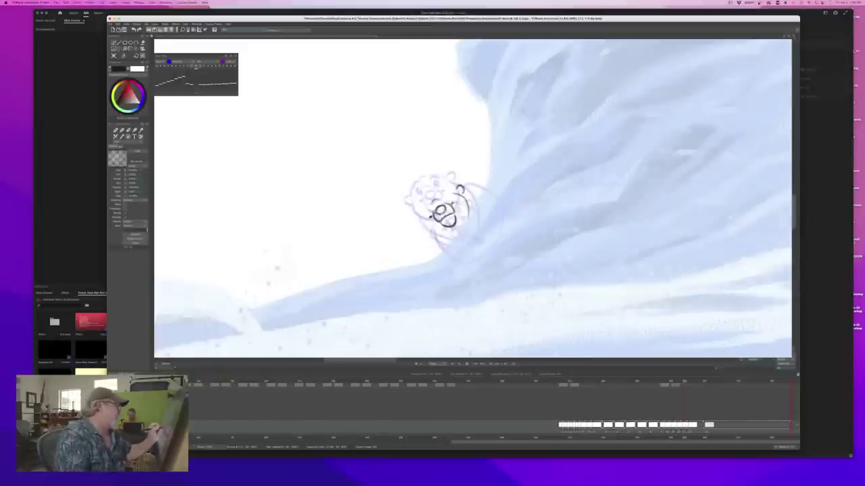
Close the top of the muzzle and add the bear's eyes and eyebrows, checking them against the previous drawing
{"action": "left_click_drag", "start_coordinate": [441, 204], "coordinate": [446, 212]}
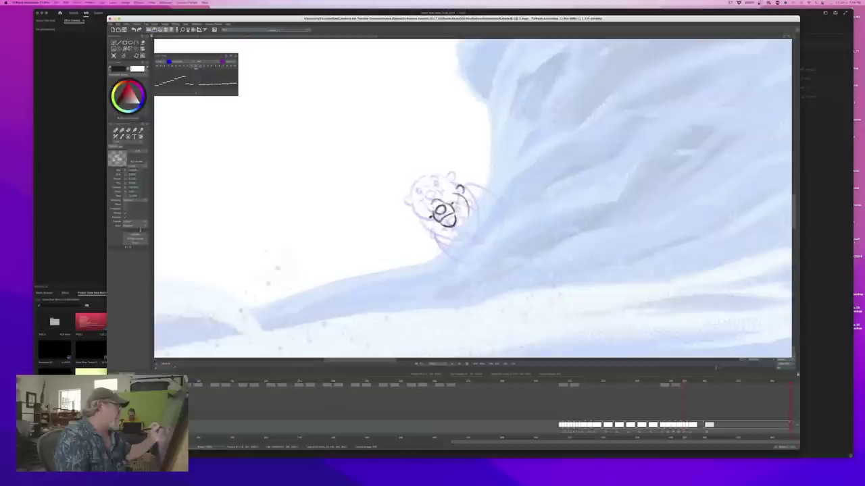
{"action": "key", "text": "Left"}
{"action": "key", "text": "Right"}
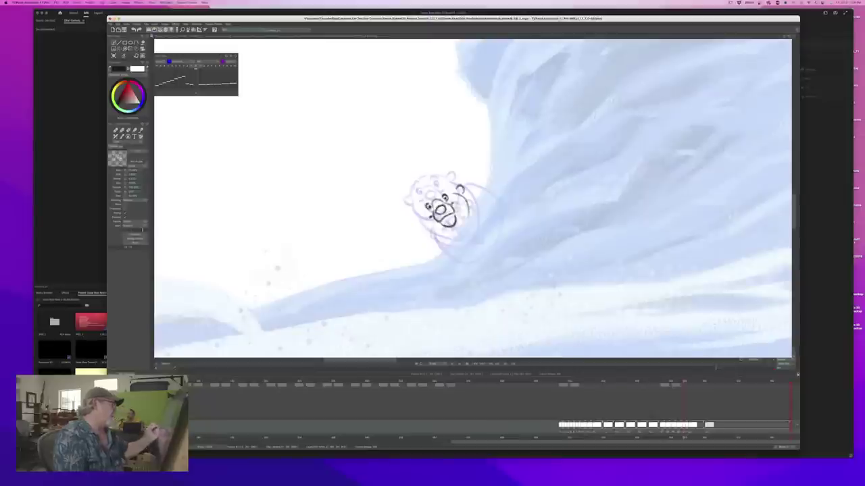
{"action": "key", "text": "Left"}
{"action": "key", "text": "Right"}
{"action": "key", "text": "Left"}
{"action": "key", "text": "Right"}
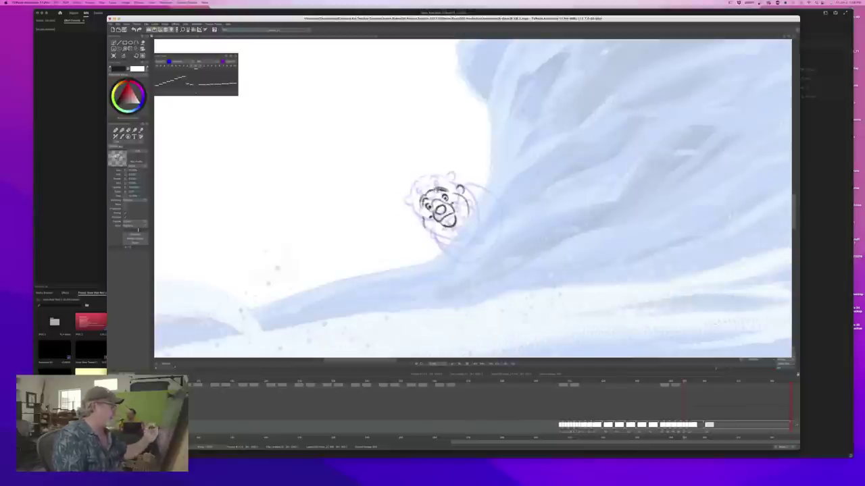
Draw the cheek and jaw contours on both sides of the bear's face, flipping to the previous drawing
{"action": "key", "text": "b"}
{"action": "key", "text": "e"}
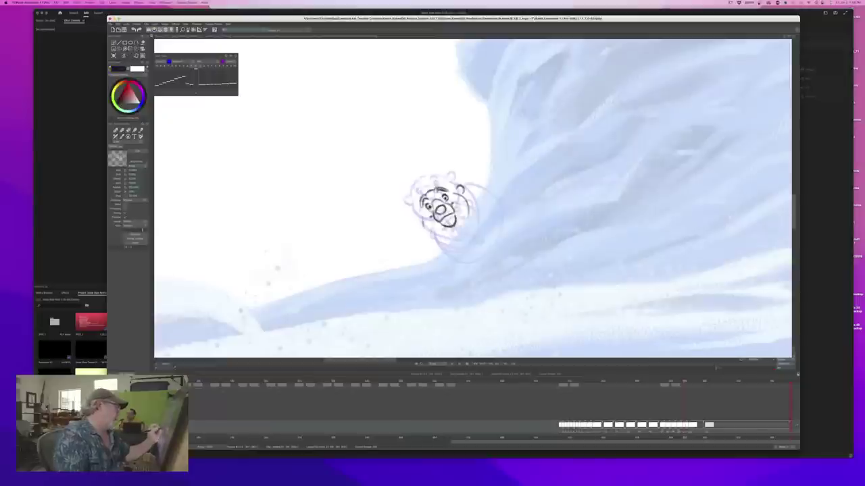
{"action": "mouse_move", "coordinate": [424, 227]}
{"action": "left_mouse_down"}
{"action": "mouse_move", "coordinate": [445, 231]}
{"action": "mouse_move", "coordinate": [423, 227]}
{"action": "left_mouse_up"}
{"action": "left_click_drag", "start_coordinate": [454, 194], "coordinate": [468, 209]}
{"action": "key", "text": "Left"}
{"action": "key", "text": "Right"}
{"action": "key", "text": "Left"}
{"action": "key", "text": "Right"}
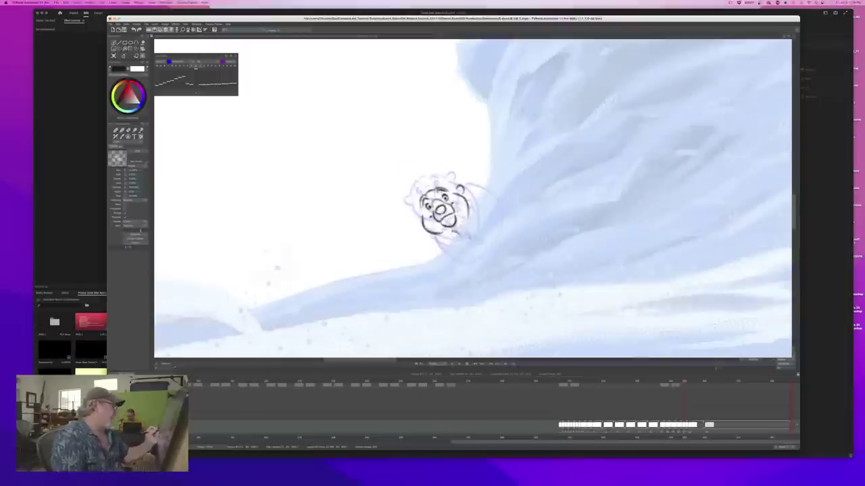
Draw the bear's front body contour from below the jaw down to the snow, comparing it with the previous drawing
{"action": "key", "text": "period"}
{"action": "key", "text": "comma"}
{"action": "left_click_drag", "start_coordinate": [432, 234], "coordinate": [447, 249]}
{"action": "key", "text": "Left"}
{"action": "key", "text": "Right"}
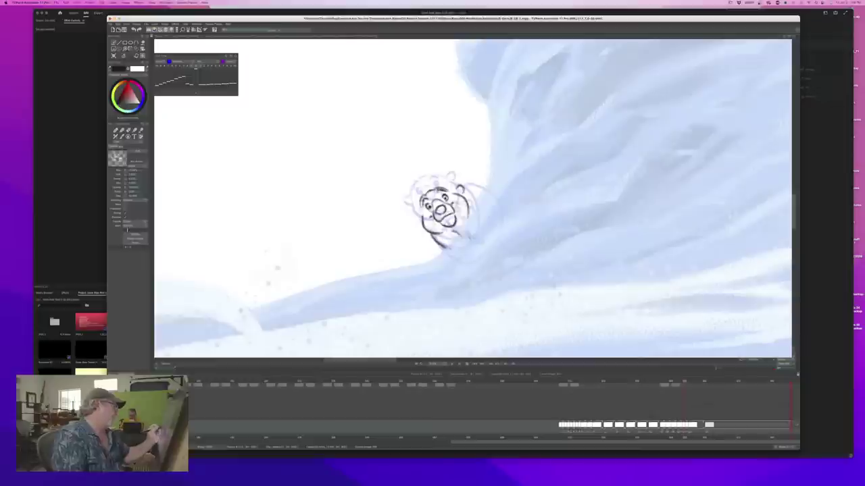
Draw the bear's ear on the side facing away from the mountain, comparing it with the previous drawing
{"action": "left_click_drag", "start_coordinate": [411, 209], "coordinate": [419, 220]}
{"action": "key", "text": "Left"}
{"action": "key", "text": "Right"}
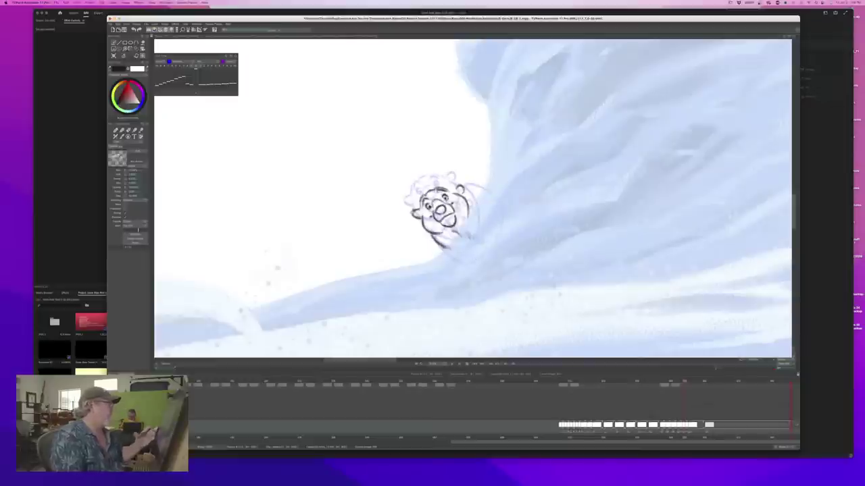
Erase the bear's ear on the mountain side and redraw it, flipping between drawings to check its placement
{"action": "key", "text": "e"}
{"action": "left_click_drag", "start_coordinate": [458, 188], "coordinate": [467, 204]}
{"action": "key", "text": "Left"}
{"action": "key", "text": "Right"}
{"action": "key", "text": "b"}
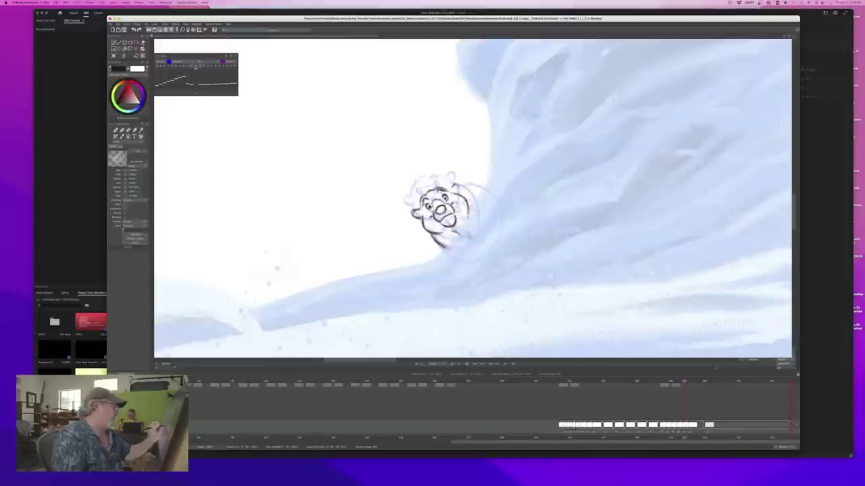
{"action": "key", "text": "period"}
{"action": "key", "text": "Right"}
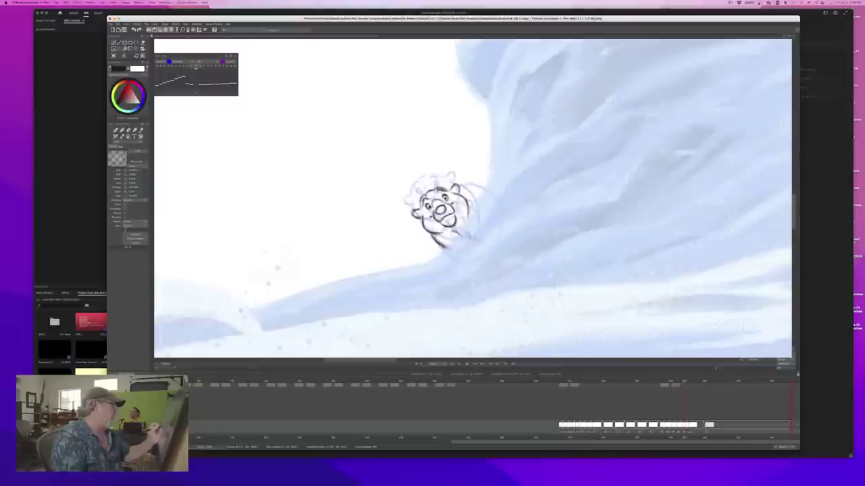
Draw the bear's neck and shoulder curve and its back line toward the mountain, checking against the previous drawing
{"action": "left_click_drag", "start_coordinate": [457, 194], "coordinate": [483, 214]}
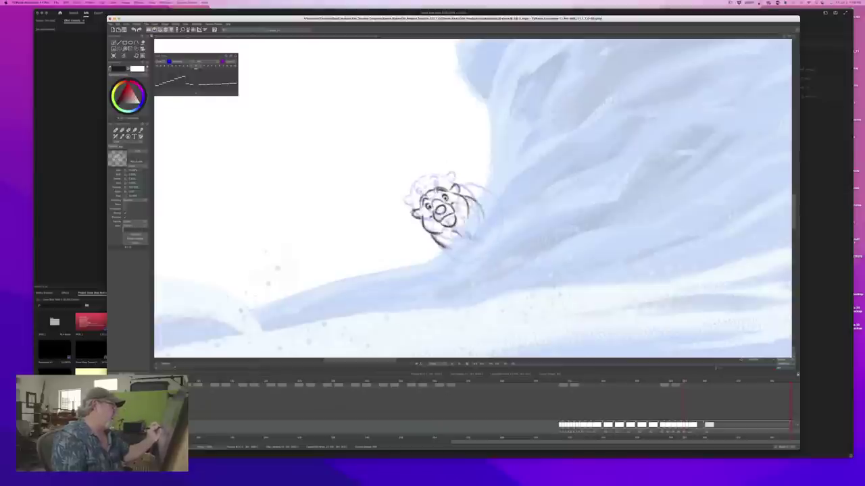
{"action": "key", "text": "Left"}
{"action": "key", "text": "Right"}
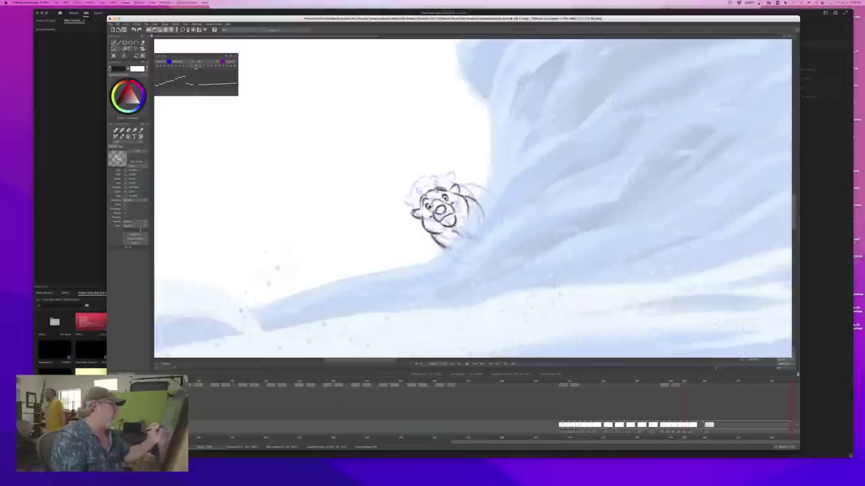
{"action": "left_click_drag", "start_coordinate": [466, 196], "coordinate": [482, 197]}
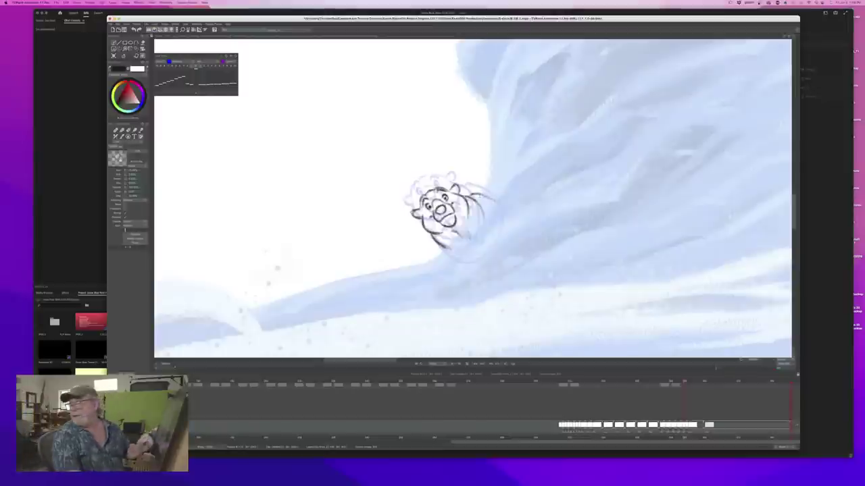
{"action": "key", "text": "Left"}
{"action": "key", "text": "Right"}
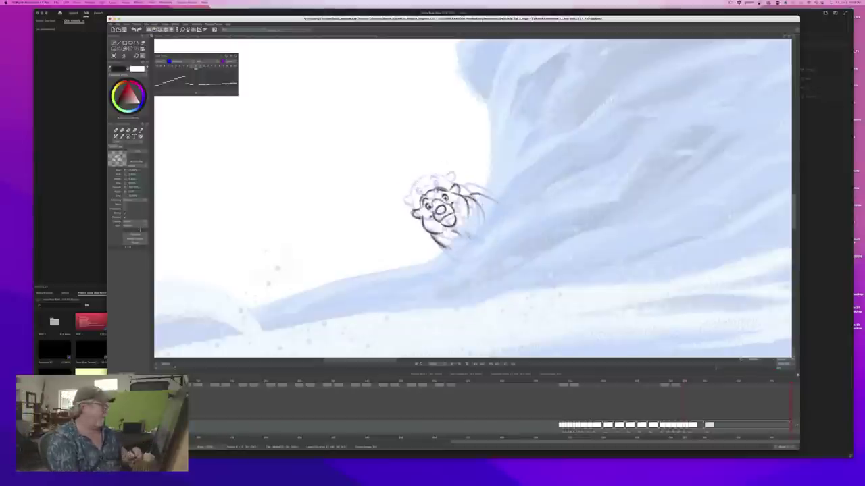
{"action": "key", "text": "Left"}
{"action": "key", "text": "Right"}
Add the bear's lower body line and rounded rump over the mountain, flipping repeatedly to the previous drawing to compare
{"action": "left_click_drag", "start_coordinate": [442, 247], "coordinate": [459, 261]}
{"action": "left_click_drag", "start_coordinate": [499, 203], "coordinate": [492, 245]}
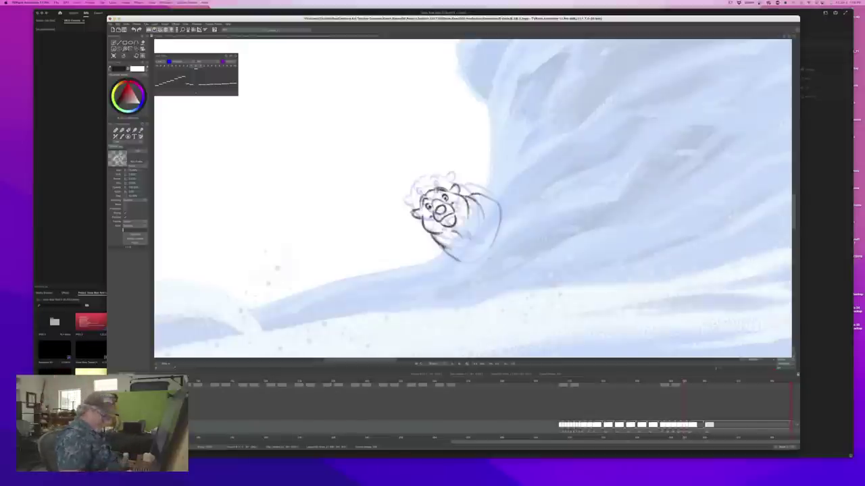
{"action": "key", "text": "Left"}
{"action": "key", "text": "Right"}
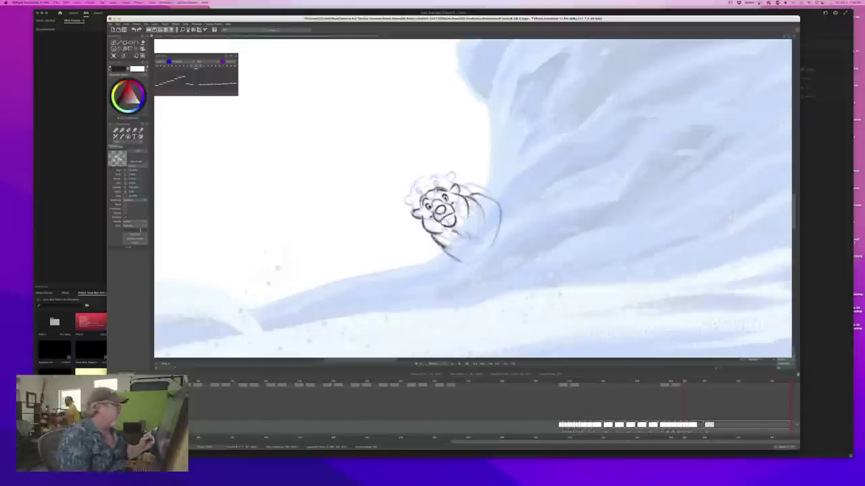
{"action": "key", "text": "Left"}
{"action": "key", "text": "Right"}
{"action": "key", "text": "Left"}
{"action": "key", "text": "Right"}
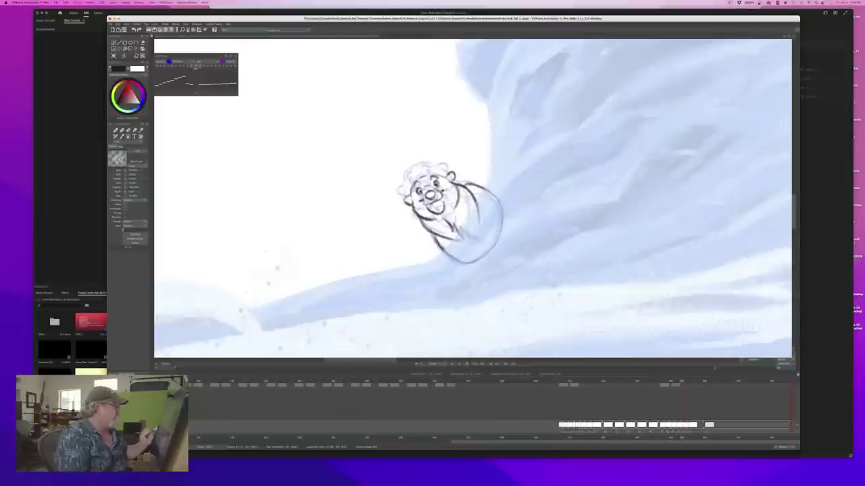
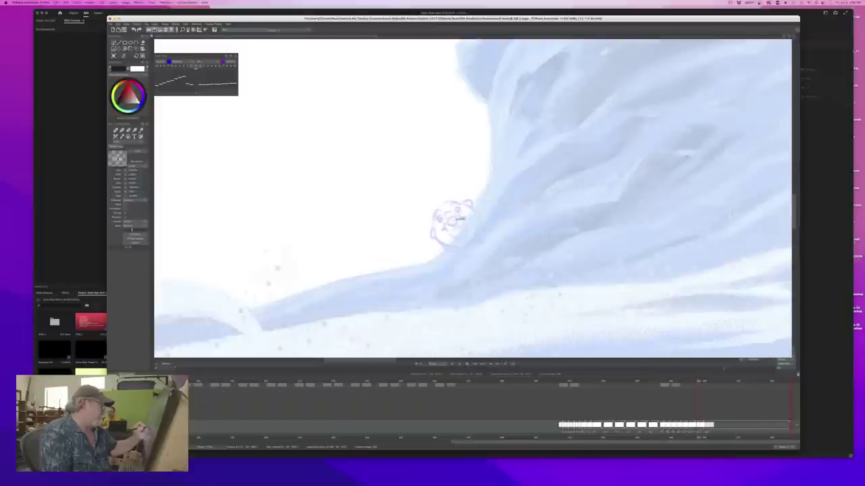
Draw the bear's partly hidden face beside the mountain and close its body outline around the side and underside
{"action": "mouse_move", "coordinate": [448, 225]}
{"action": "left_mouse_down"}
{"action": "mouse_move", "coordinate": [465, 218]}
{"action": "mouse_move", "coordinate": [448, 227]}
{"action": "mouse_move", "coordinate": [443, 247]}
{"action": "mouse_move", "coordinate": [444, 233]}
{"action": "left_mouse_up"}
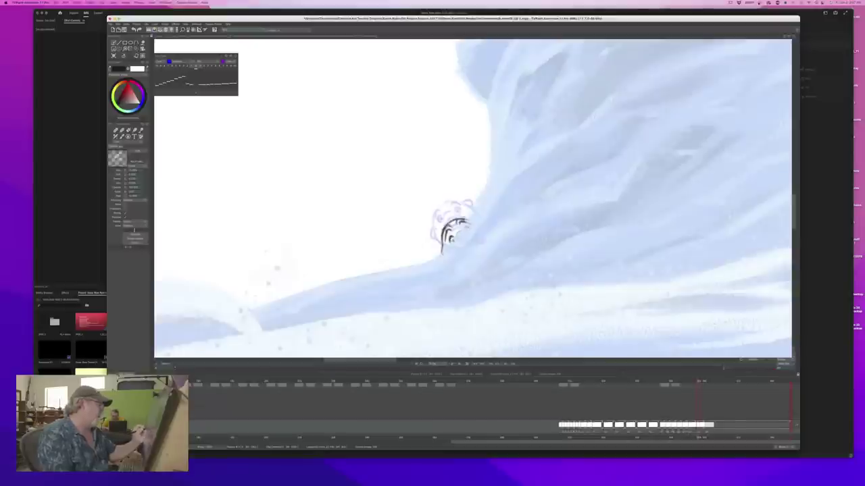
{"action": "mouse_move", "coordinate": [467, 220]}
{"action": "left_mouse_down"}
{"action": "mouse_move", "coordinate": [484, 231]}
{"action": "mouse_move", "coordinate": [461, 254]}
{"action": "left_mouse_up"}
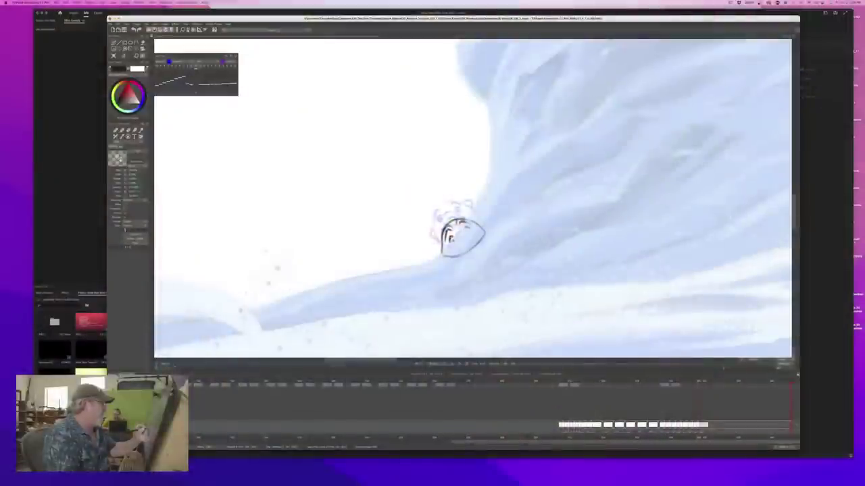
{"action": "key", "text": "ctrl+z"}
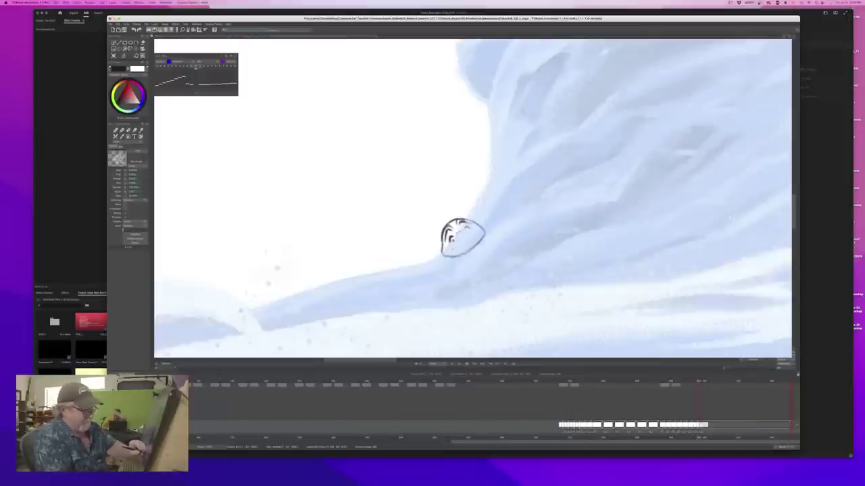
Fit the full scene in view and play back the animation
{"action": "left_click", "coordinate": [786, 358]}
{"action": "left_click", "coordinate": [460, 365]}
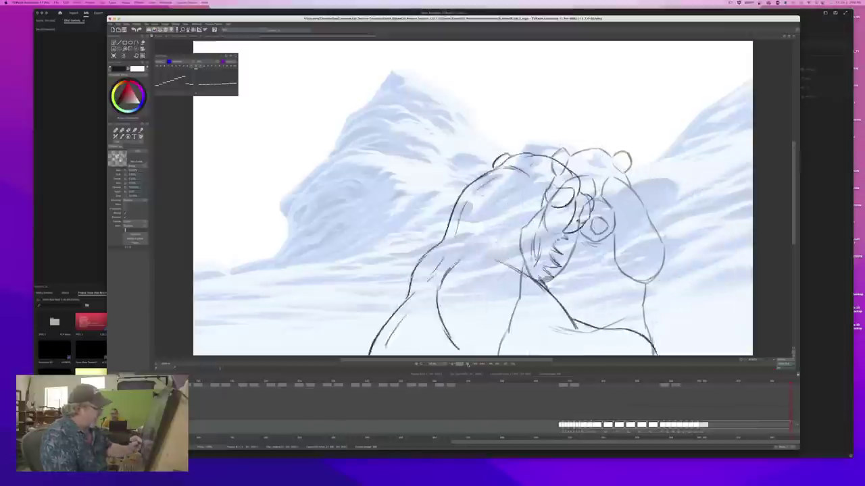
Export the bear scene to the existing output file, confirming the overwrite
{"action": "left_click", "coordinate": [57, 3]}
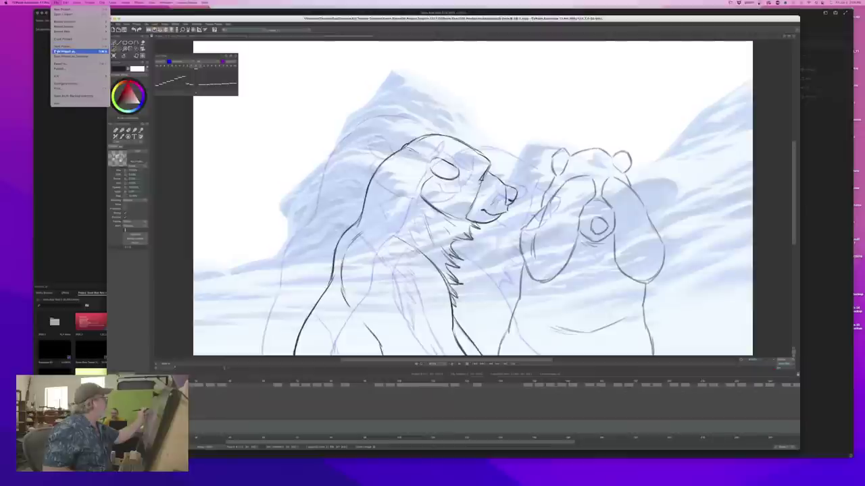
{"action": "left_click", "coordinate": [59, 64]}
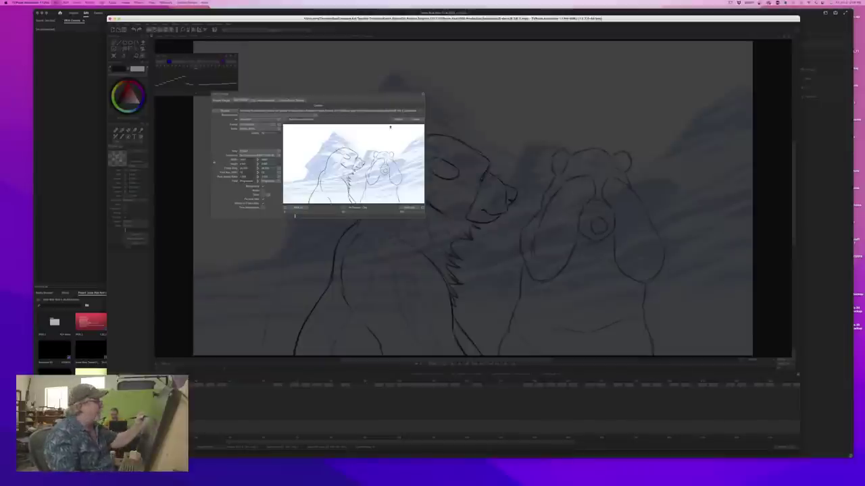
{"action": "left_click", "coordinate": [398, 119]}
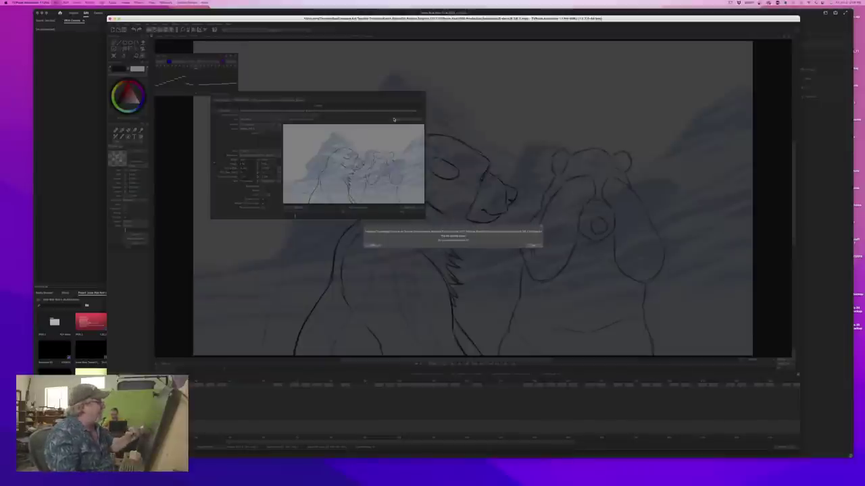
{"action": "left_click", "coordinate": [372, 246]}
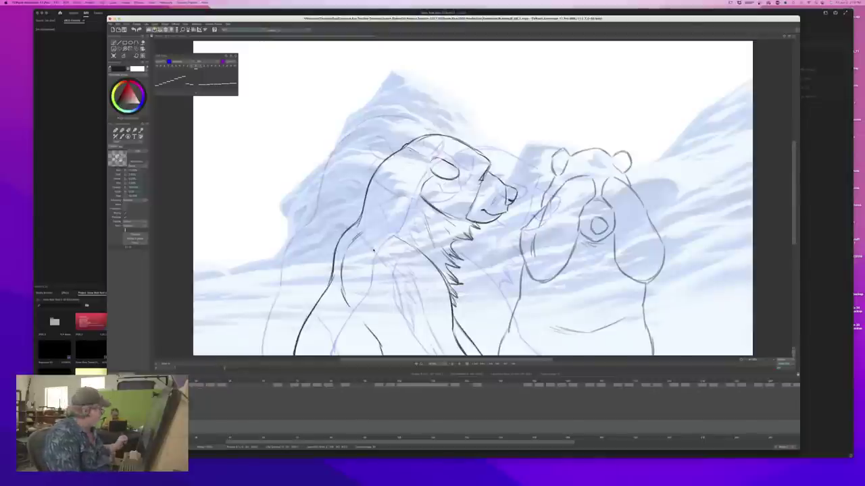
Switch to Premiere Pro, play the film sequence from the underwater section, and return the playhead to the sequence start
{"action": "left_click", "coordinate": [427, 456]}
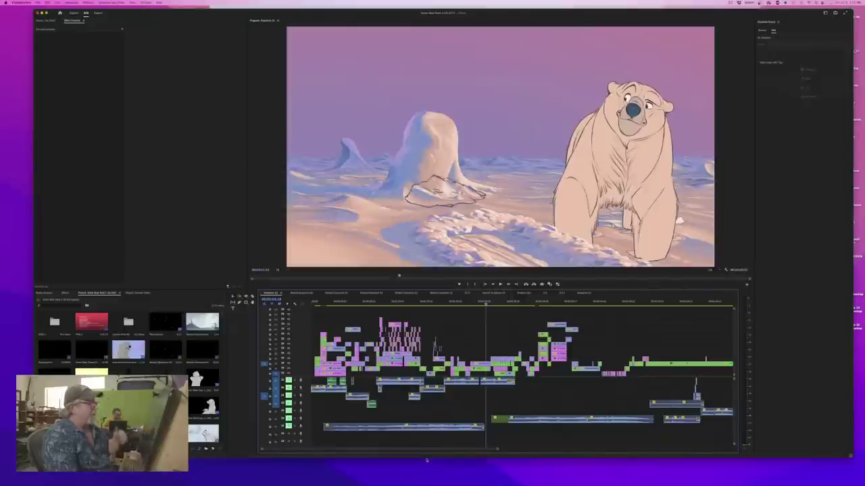
{"action": "left_click_drag", "start_coordinate": [485, 305], "coordinate": [398, 305]}
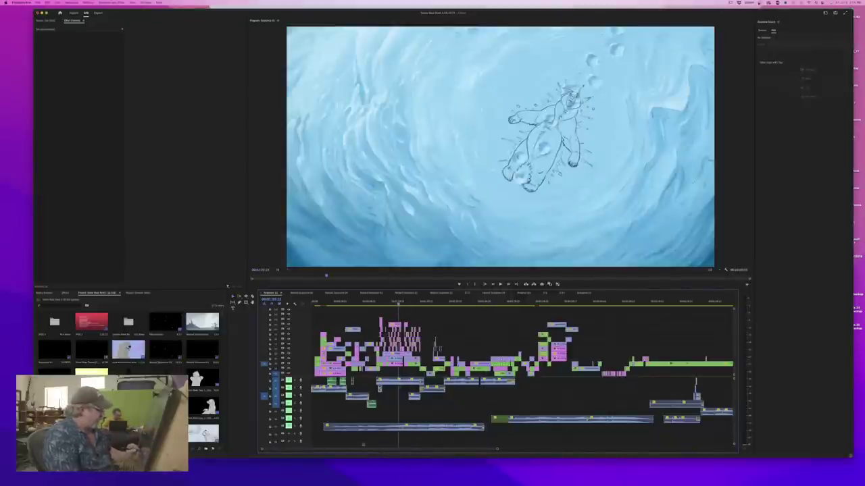
{"action": "key", "text": "space"}
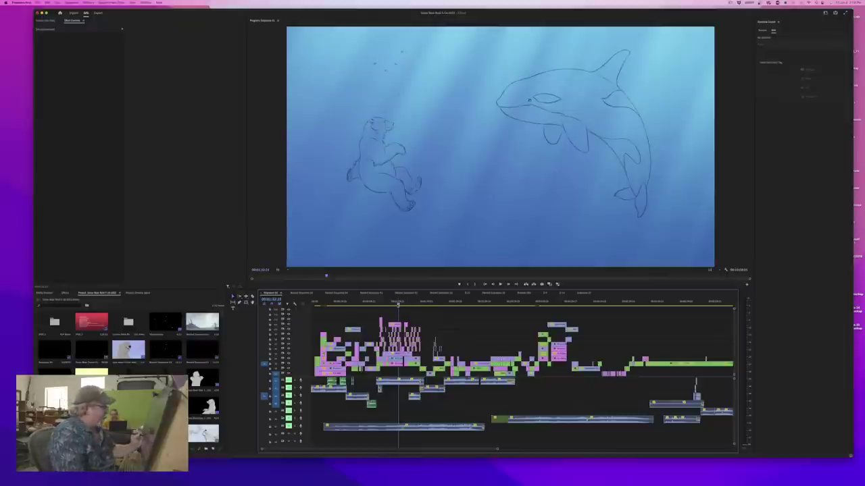
{"action": "left_click_drag", "start_coordinate": [398, 305], "coordinate": [306, 308]}
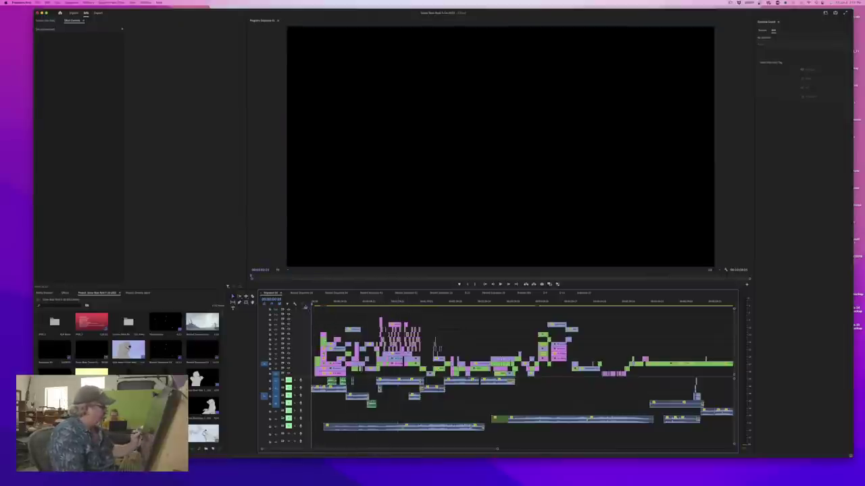